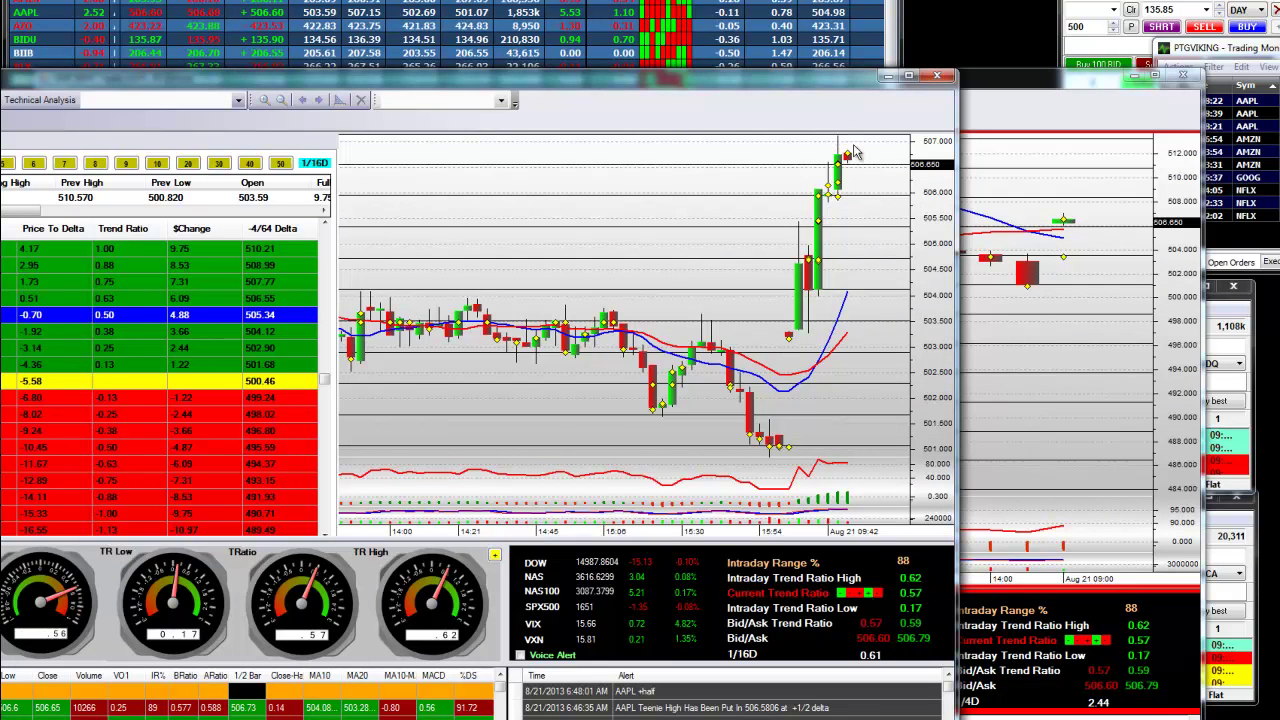
- Move the AAPL 3-minute chart window aside and bring the AAPL 60-minute window to the front
{"action": "mouse_move", "coordinate": [847, 158]}
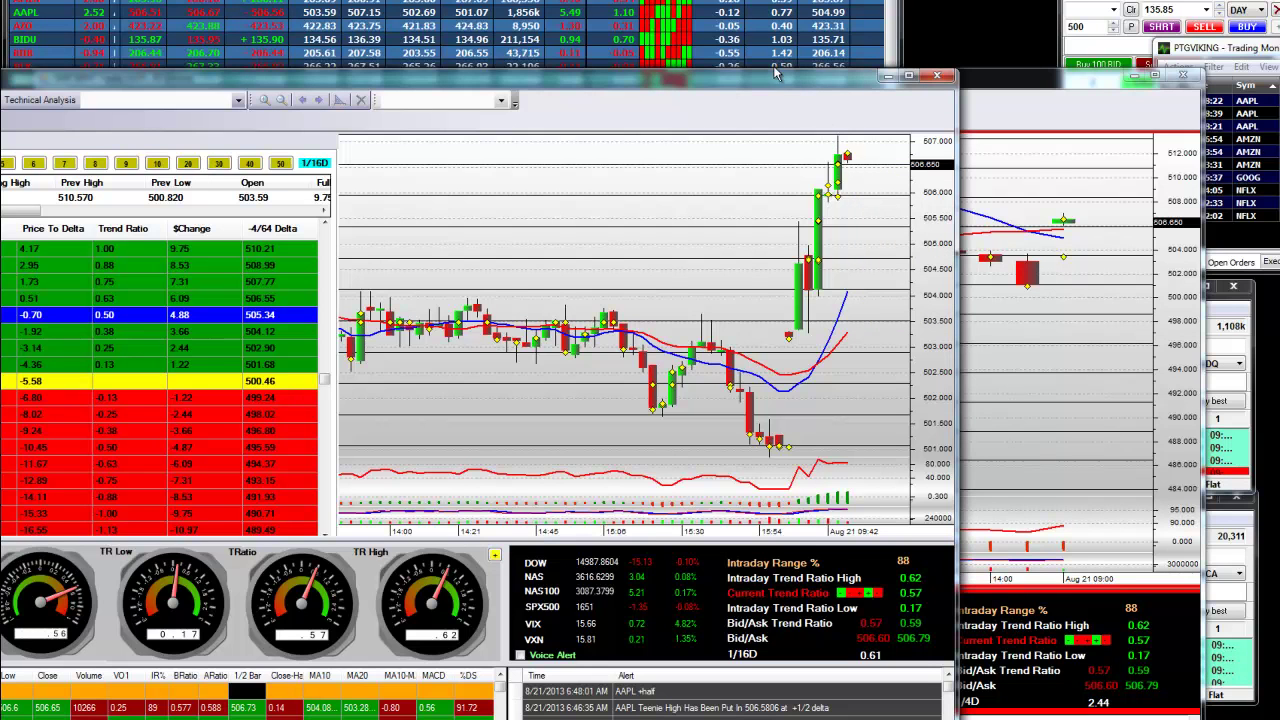
{"action": "left_click_drag", "start_coordinate": [782, 82], "coordinate": [860, 81]}
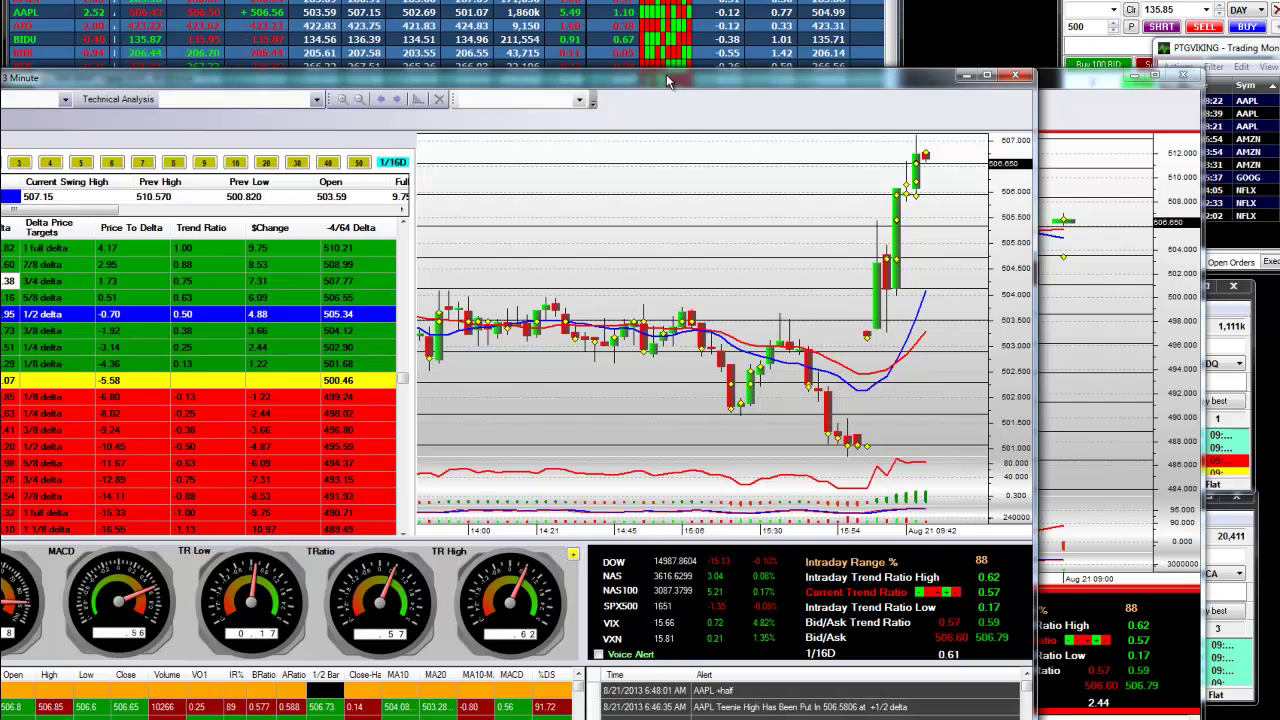
{"action": "left_click_drag", "start_coordinate": [666, 74], "coordinate": [308, 72]}
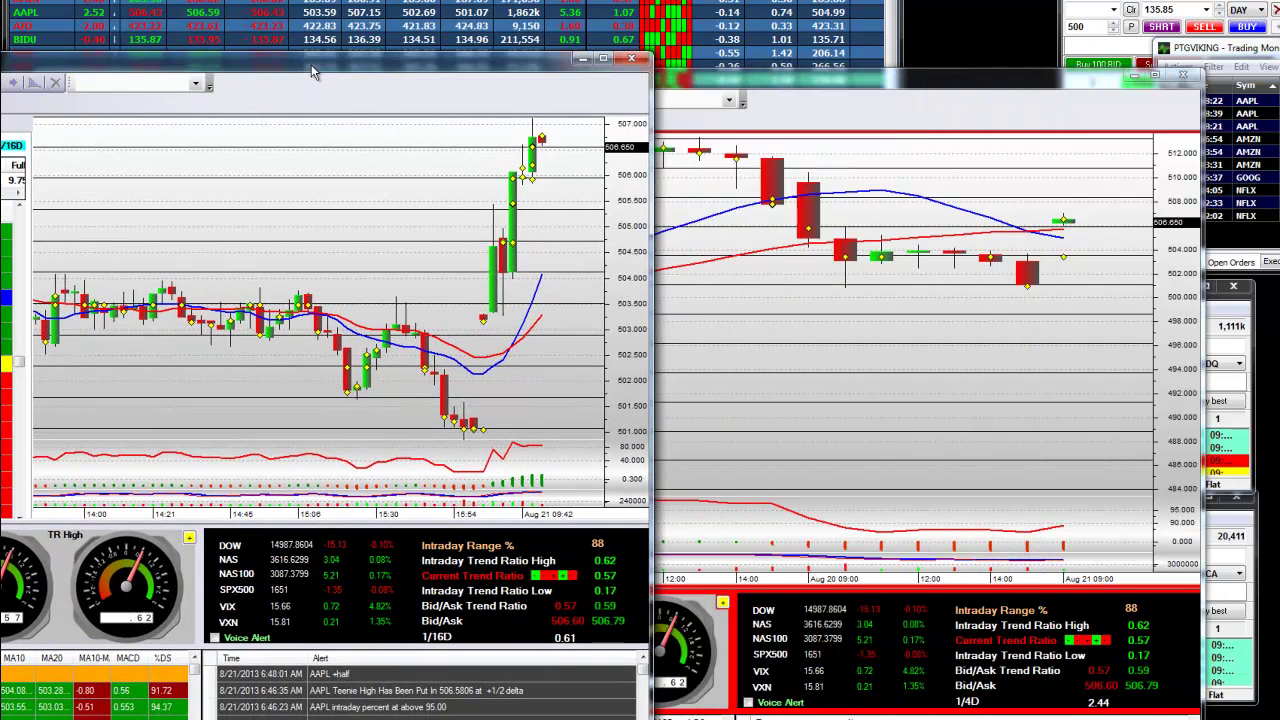
{"action": "left_click", "coordinate": [911, 90]}
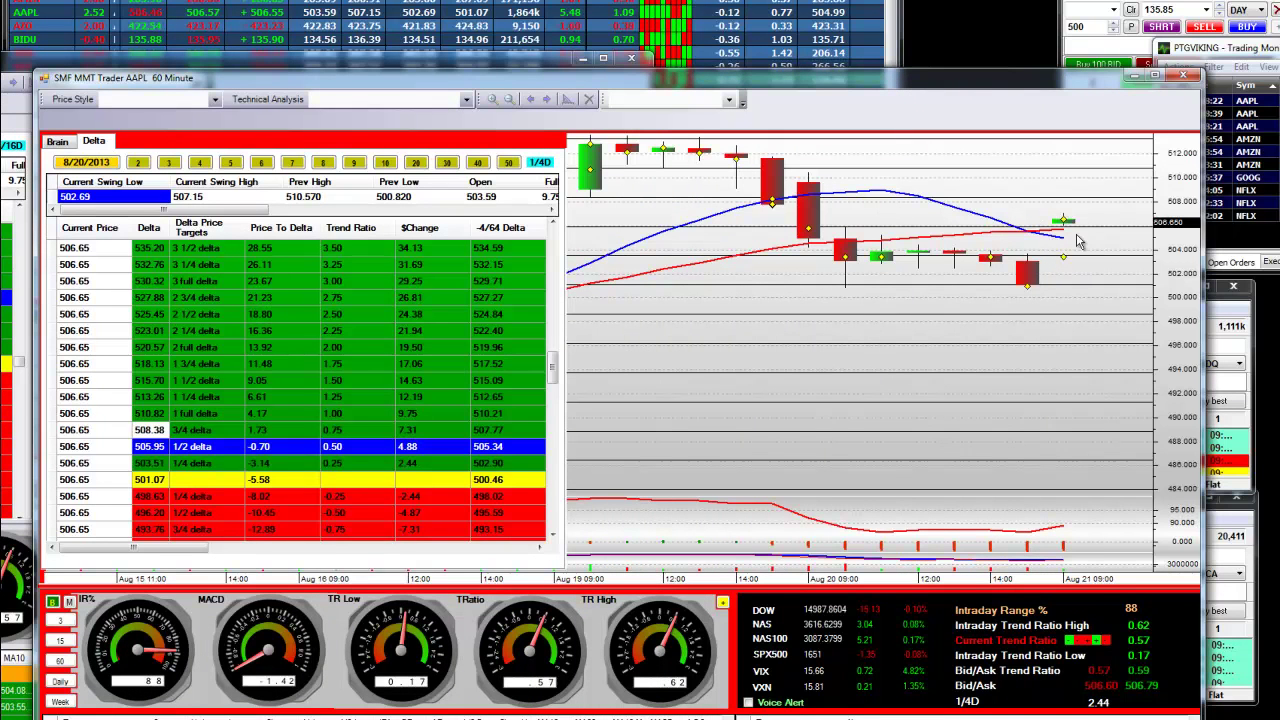
{"action": "mouse_move", "coordinate": [1066, 228]}
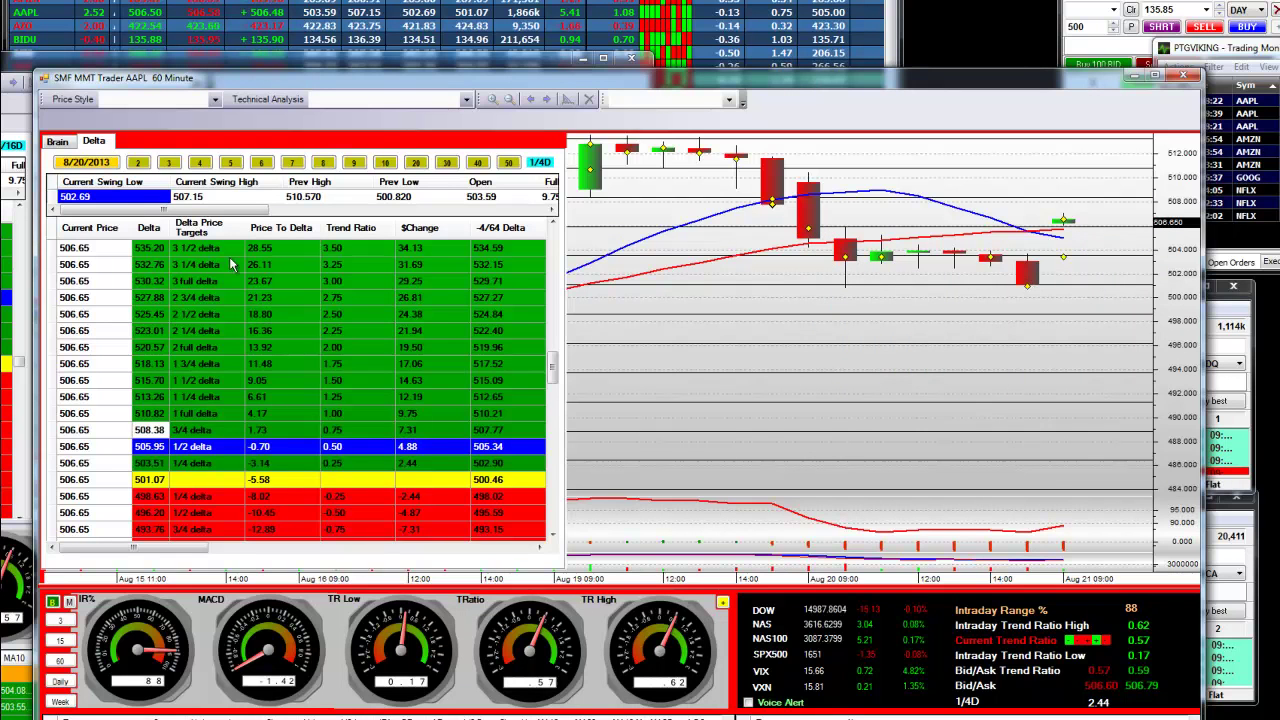
- Review the 60-minute window's Brain figures, and hide its data panel temporarily to examine the Aug 20 candles on the full chart
{"action": "left_click", "coordinate": [58, 142]}
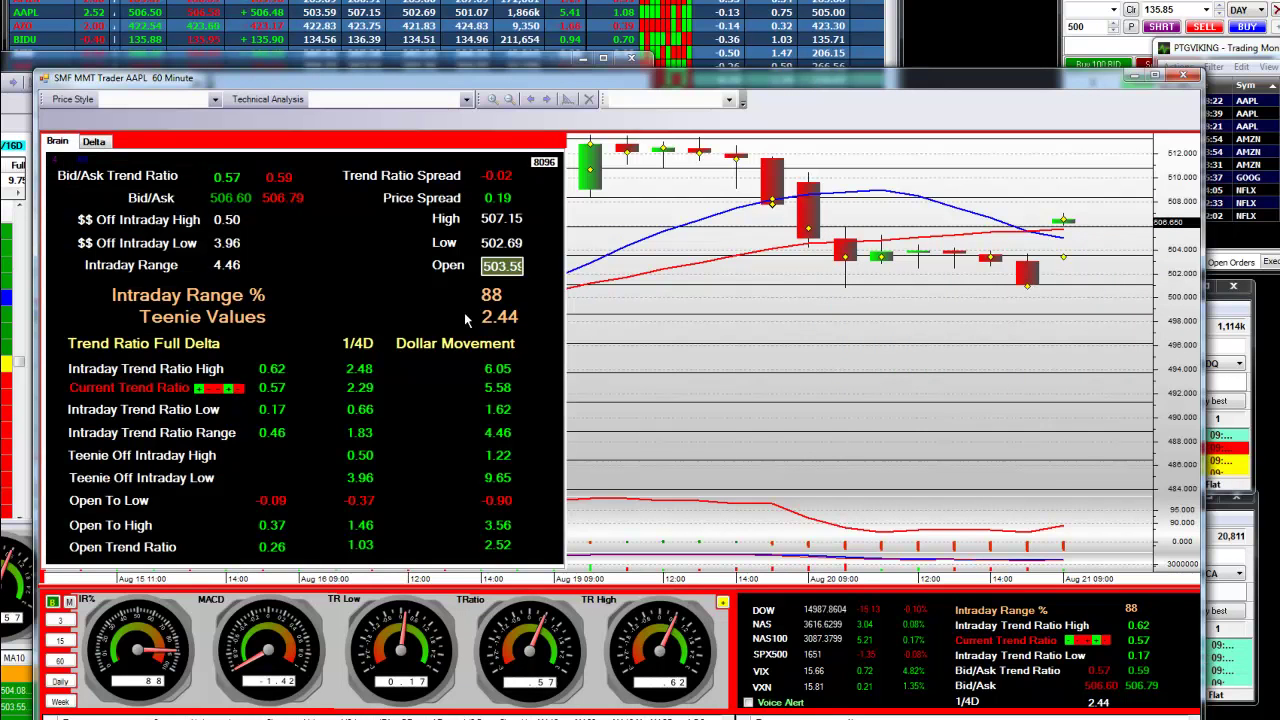
{"action": "left_click", "coordinate": [52, 601]}
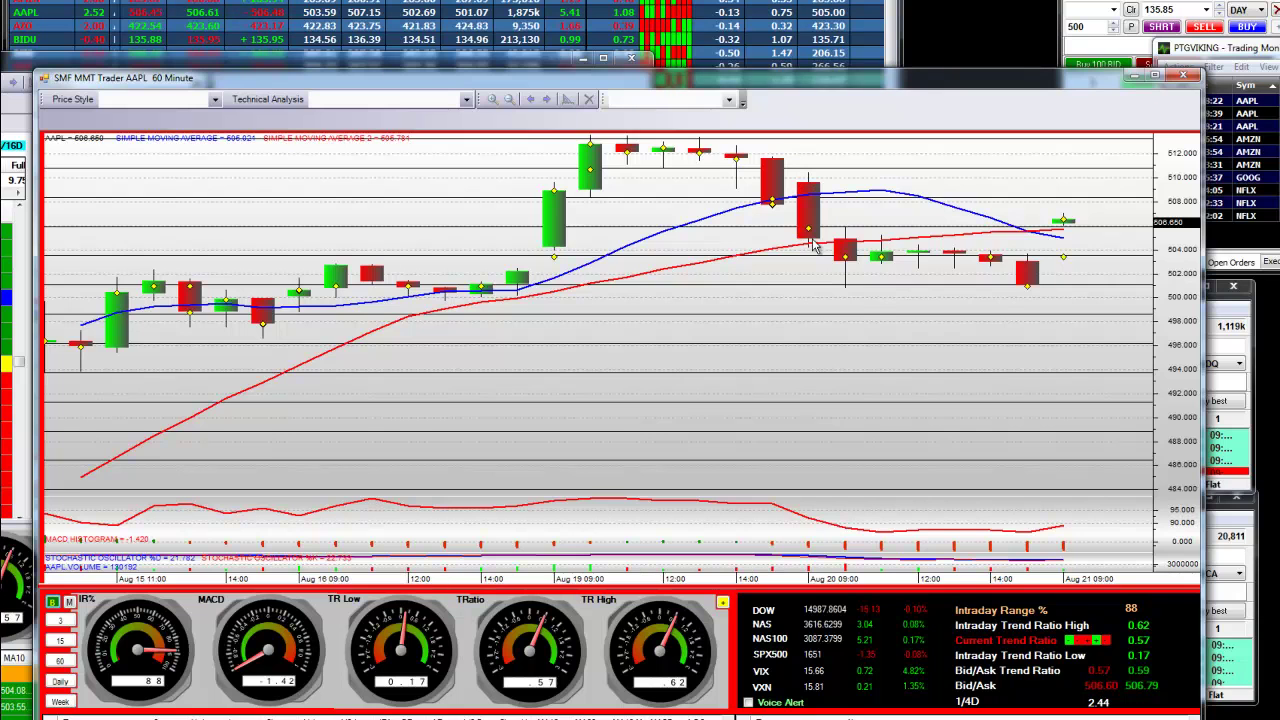
{"action": "mouse_move", "coordinate": [811, 238]}
{"action": "mouse_move", "coordinate": [847, 266]}
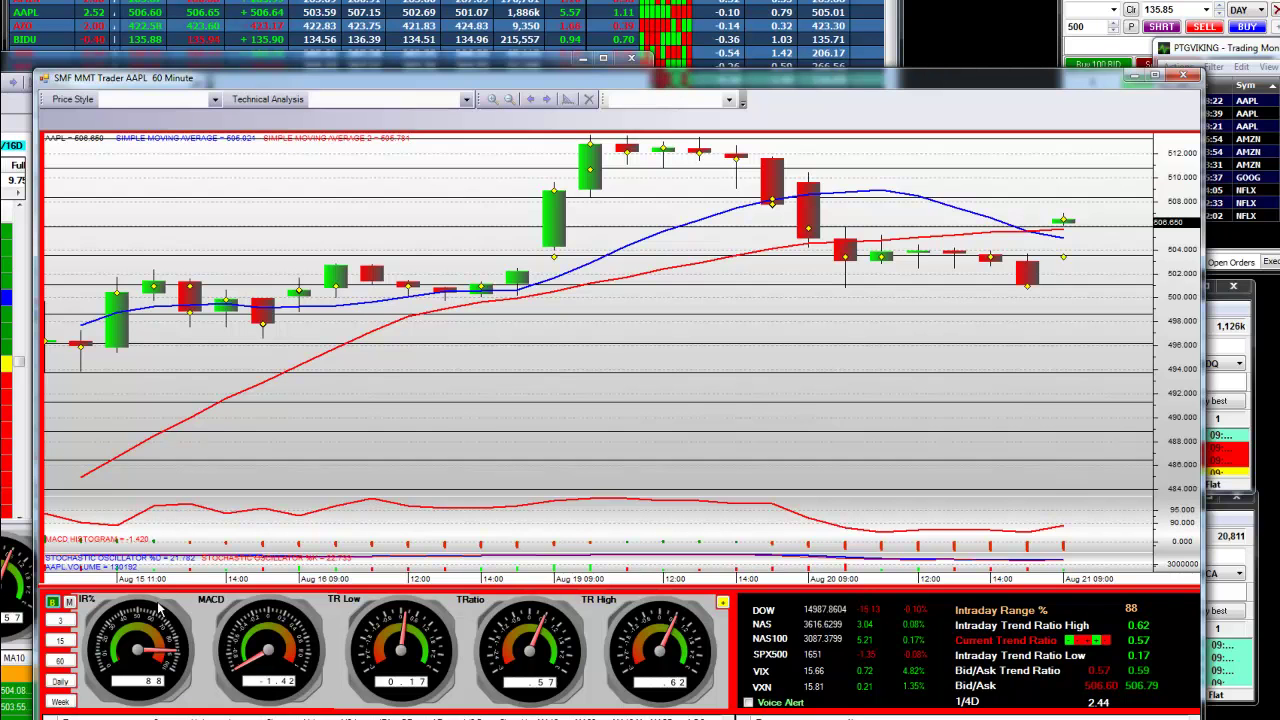
{"action": "left_click", "coordinate": [53, 602]}
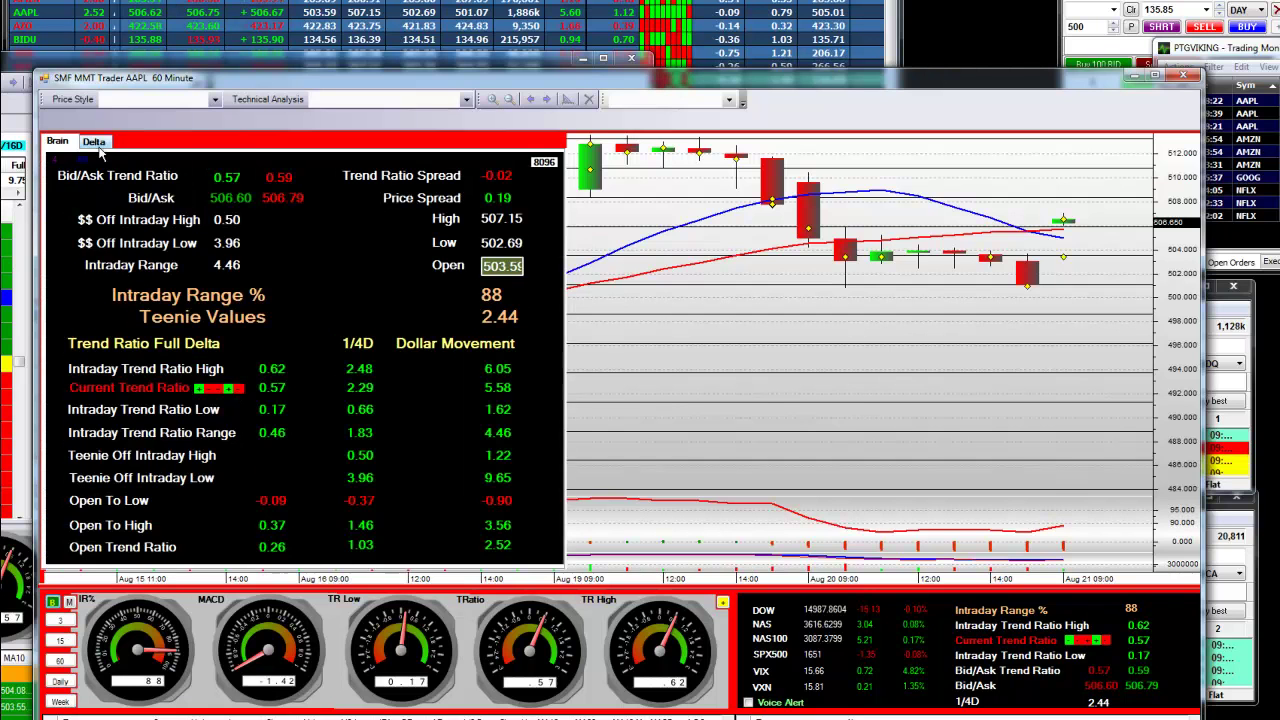
- Review the AAPL Delta price targets and highlight the 1 1/2 delta row's price, distance and target label
{"action": "left_click", "coordinate": [94, 142]}
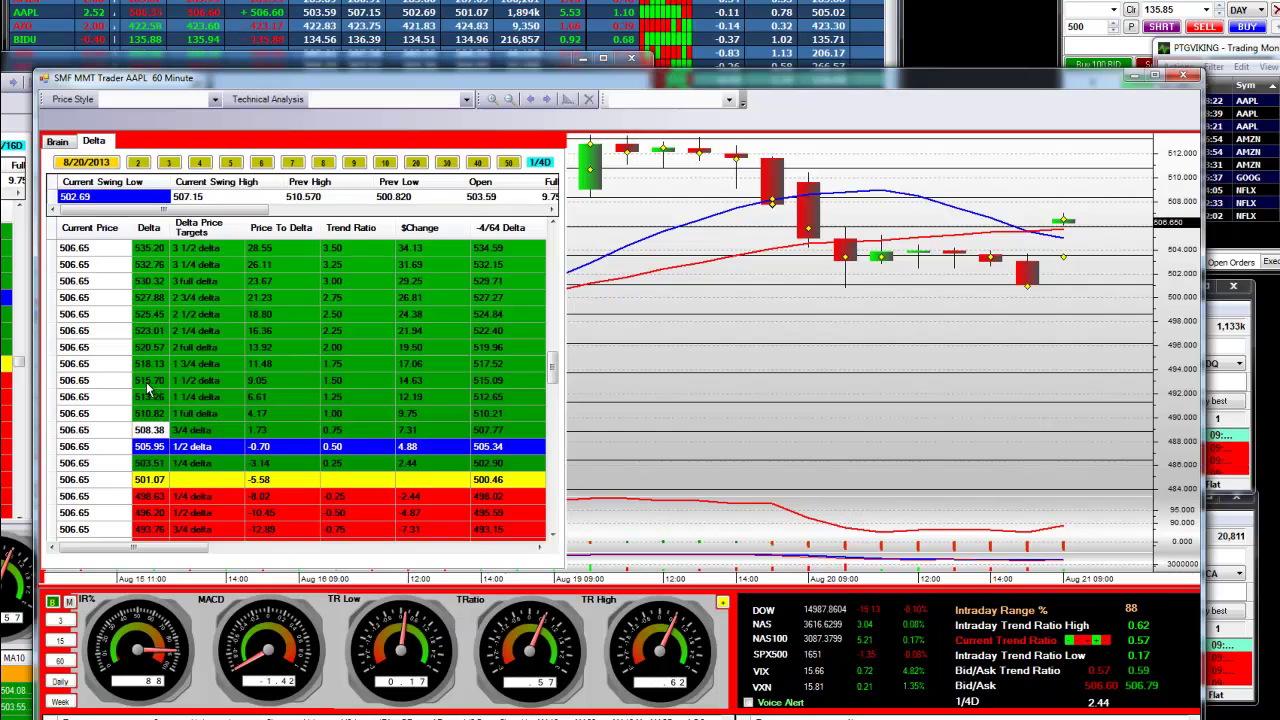
{"action": "left_click", "coordinate": [283, 381]}
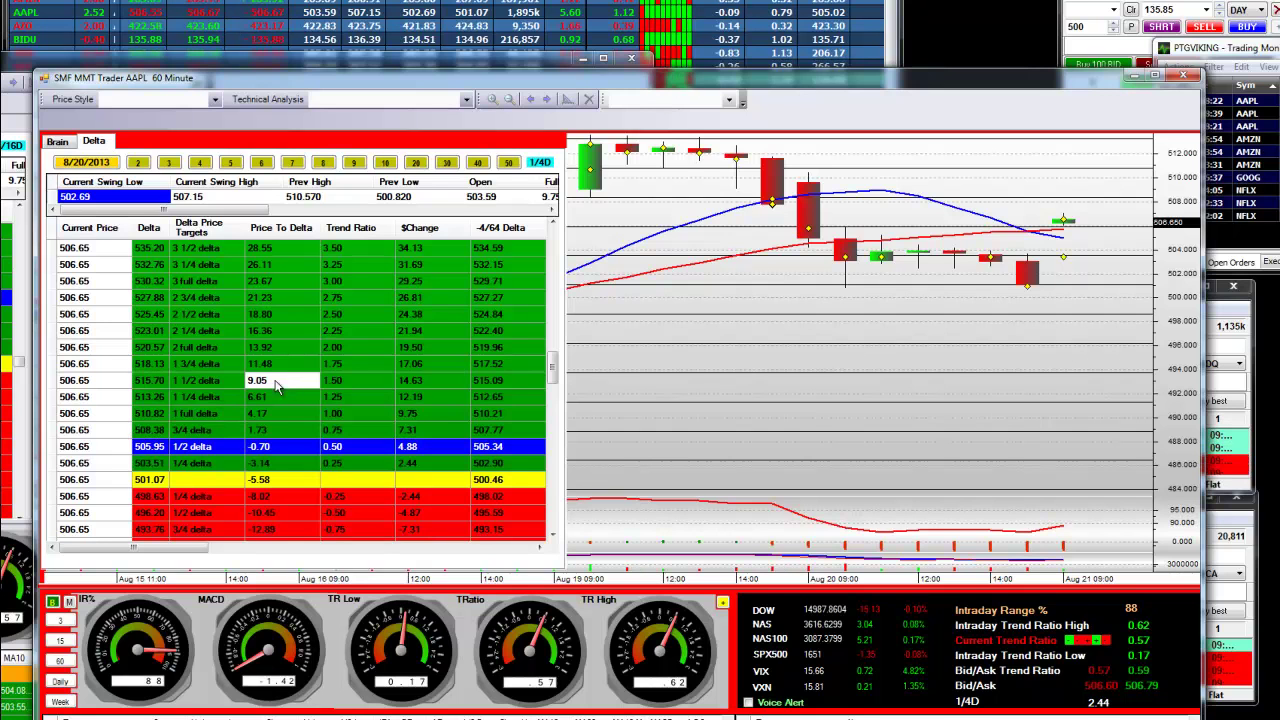
{"action": "left_click", "coordinate": [155, 381]}
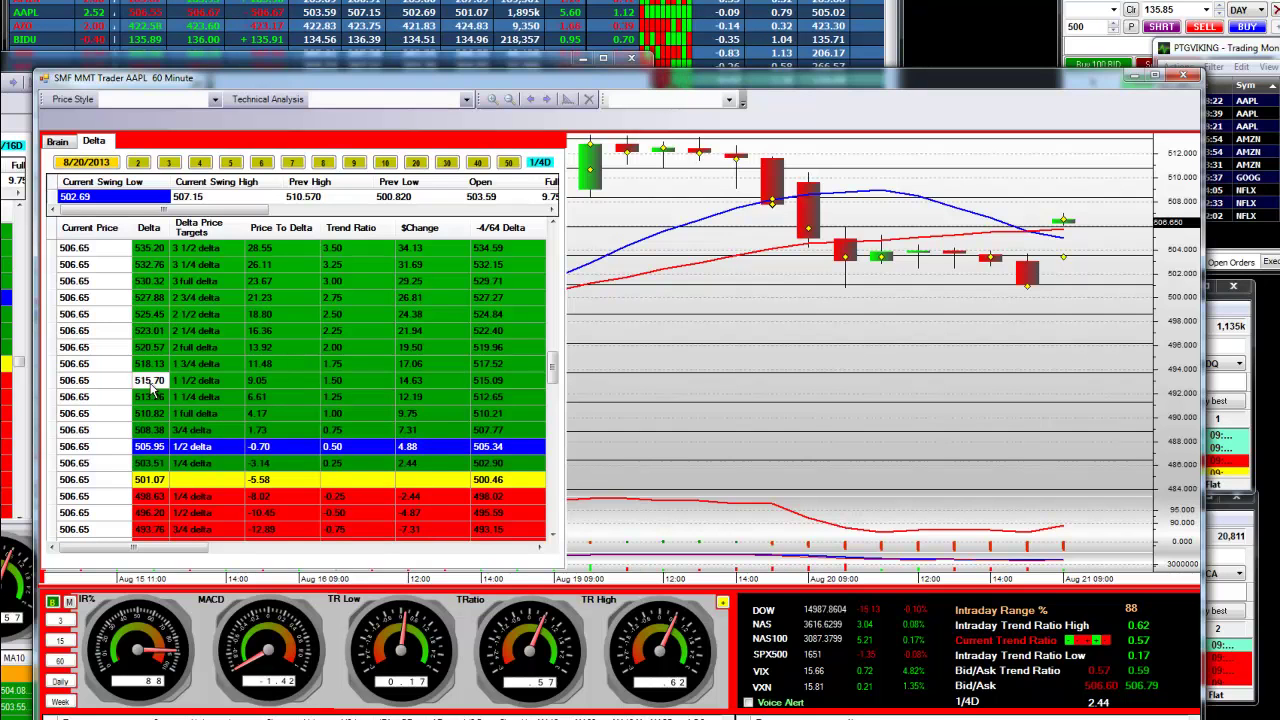
{"action": "left_click", "coordinate": [205, 382]}
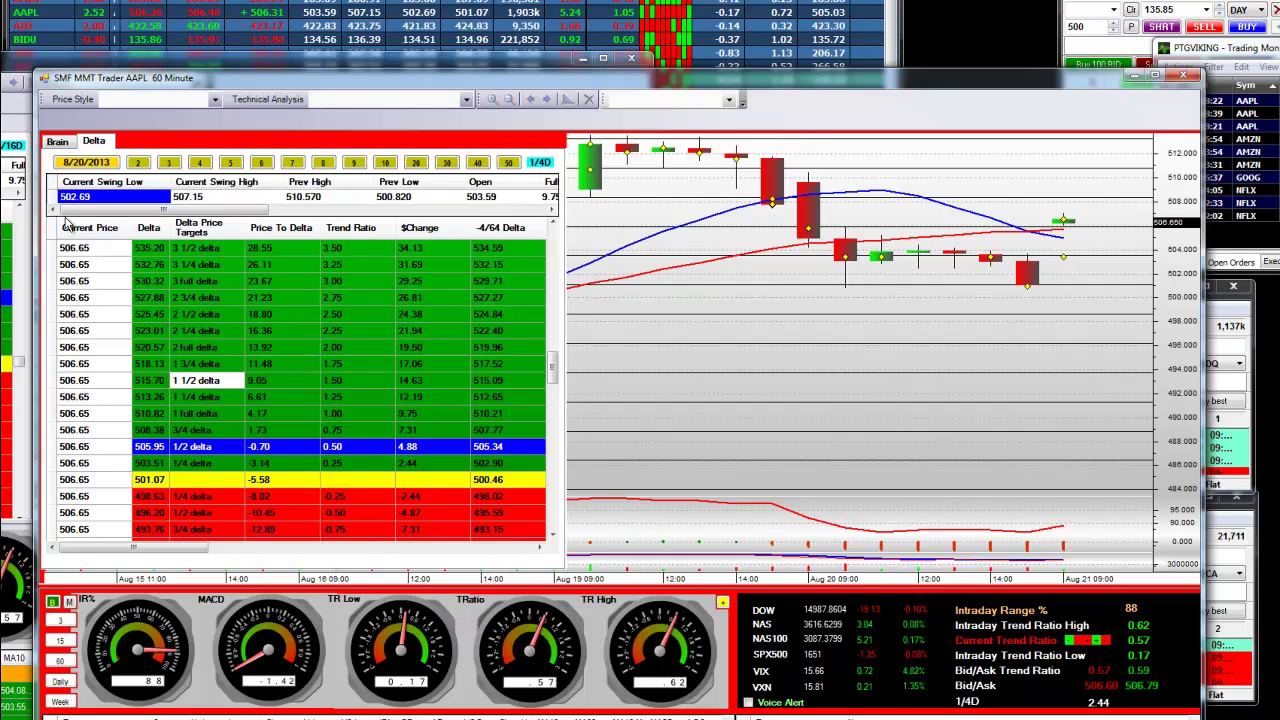
- Return to the Brain figures and compare the latest 60-minute candle with the first Aug 20 candle
{"action": "left_click", "coordinate": [58, 142]}
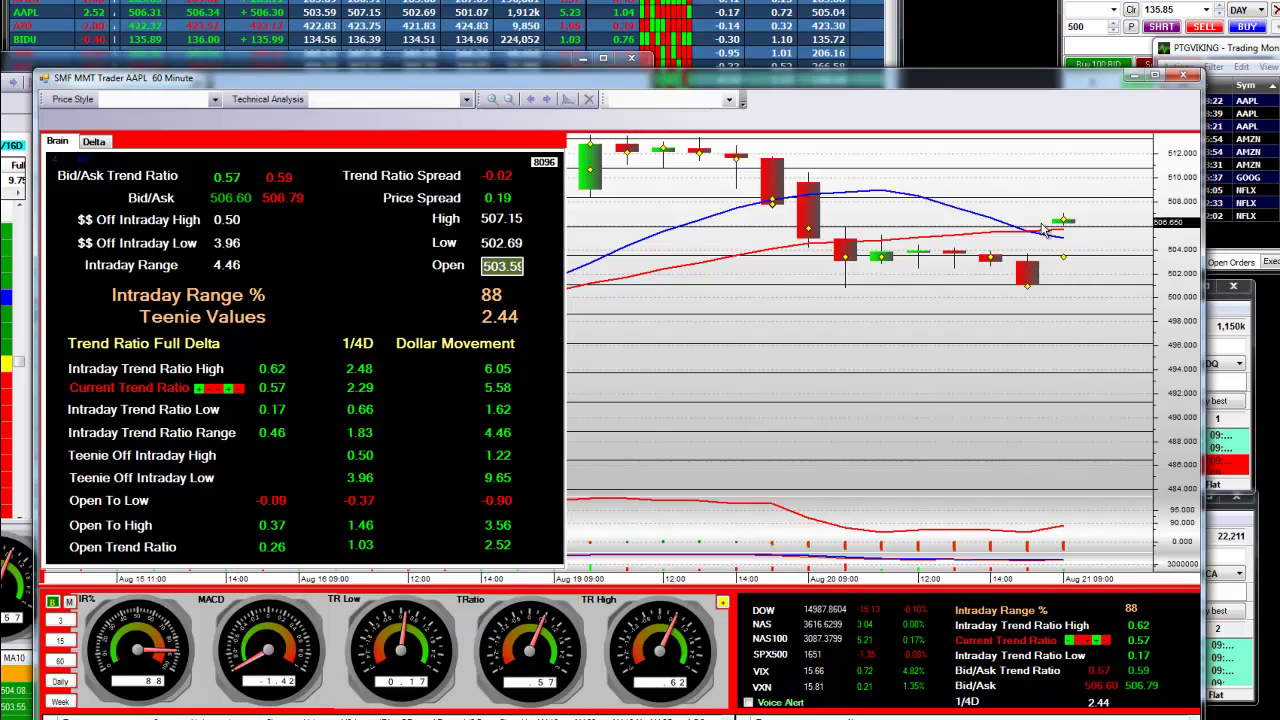
{"action": "mouse_move", "coordinate": [1067, 228]}
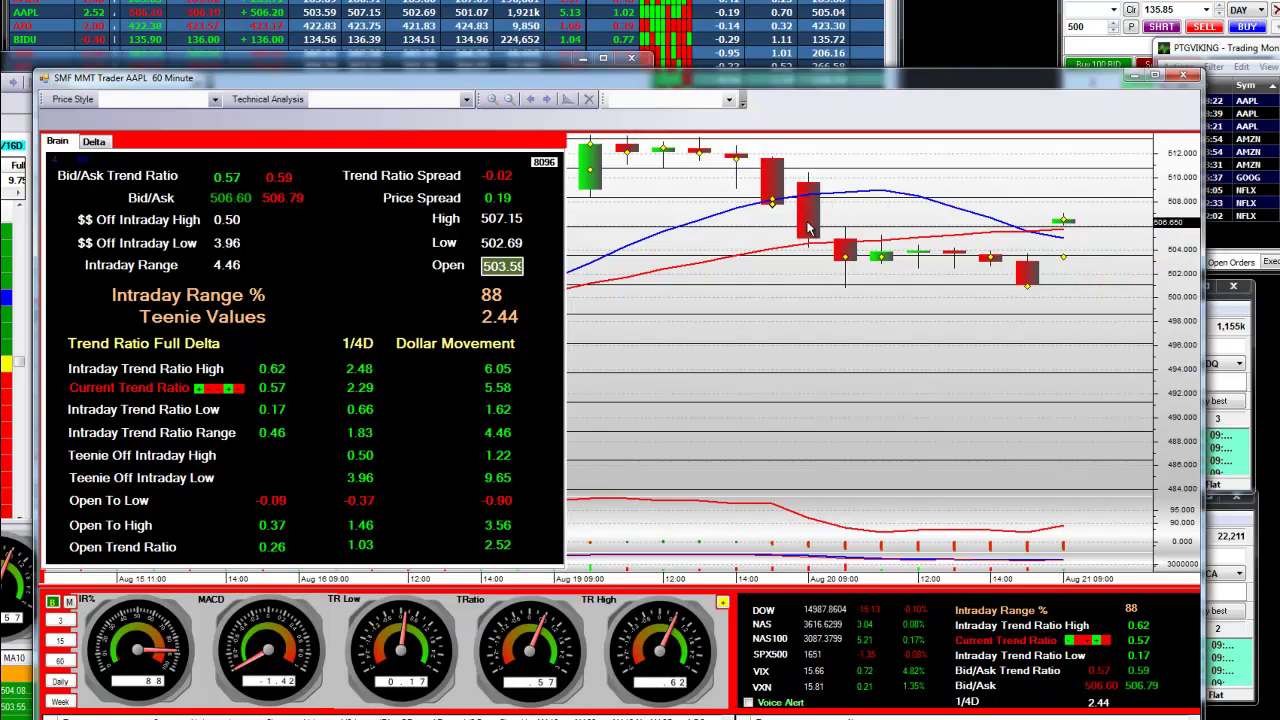
{"action": "mouse_move", "coordinate": [826, 218]}
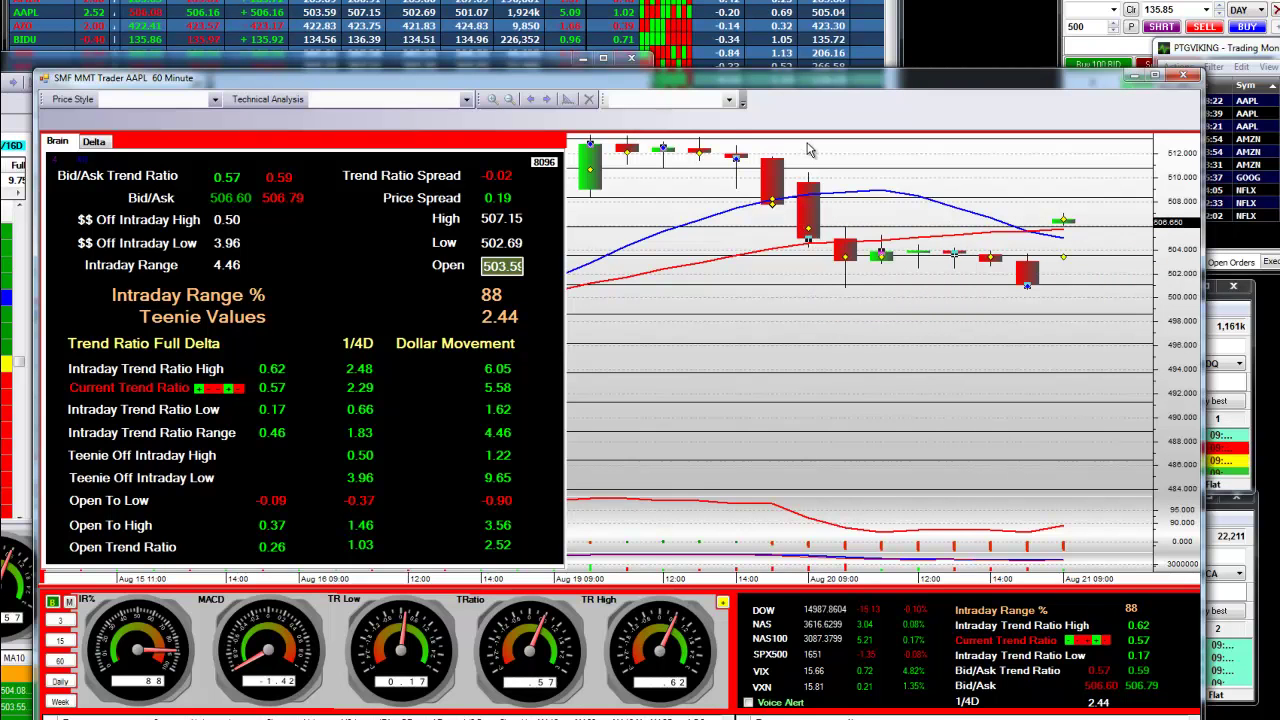
- Show the Delta targets in the 60-minute window again and highlight the 3/4 delta price of 508.38
{"action": "left_click_drag", "start_coordinate": [800, 81], "coordinate": [800, 75]}
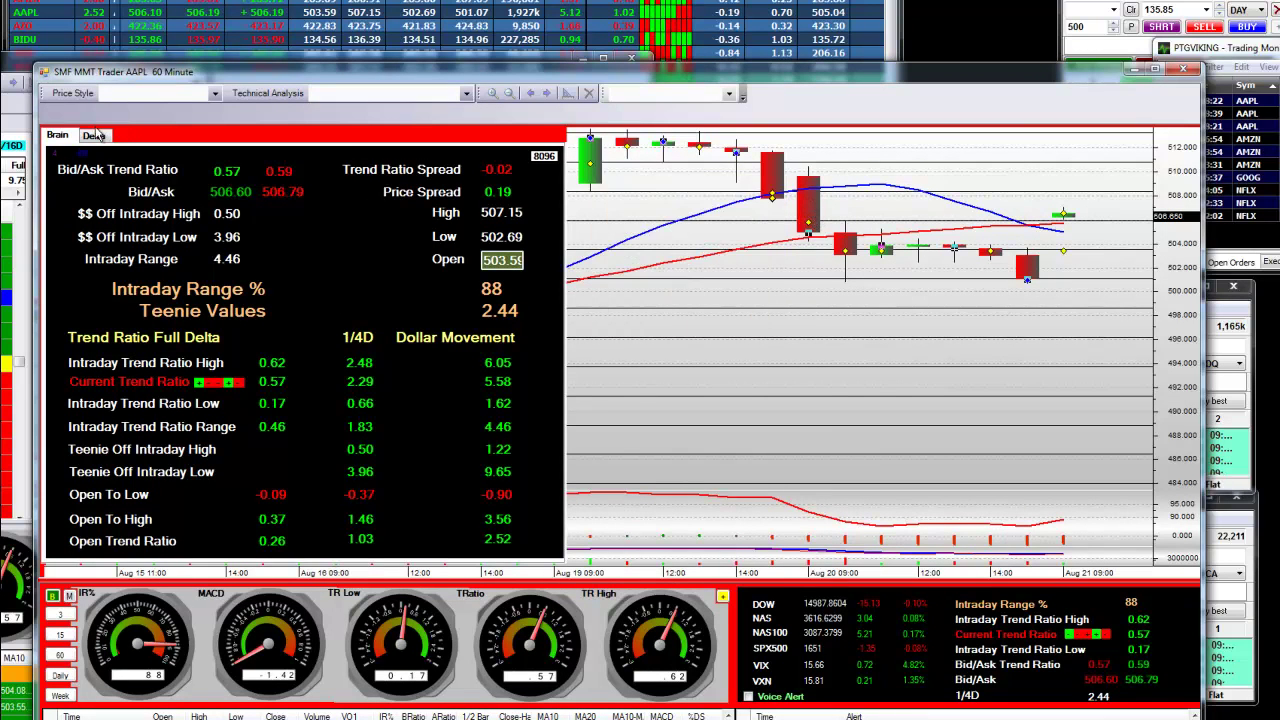
{"action": "left_click", "coordinate": [94, 135]}
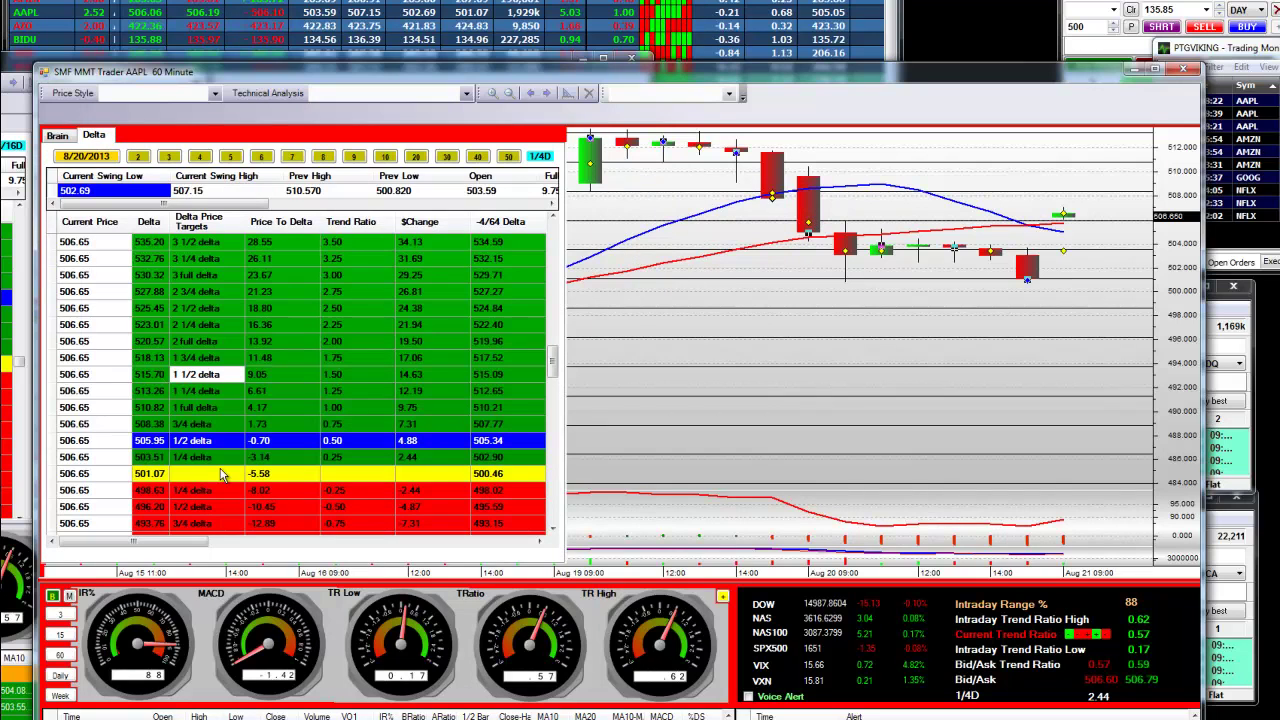
{"action": "left_click", "coordinate": [152, 425]}
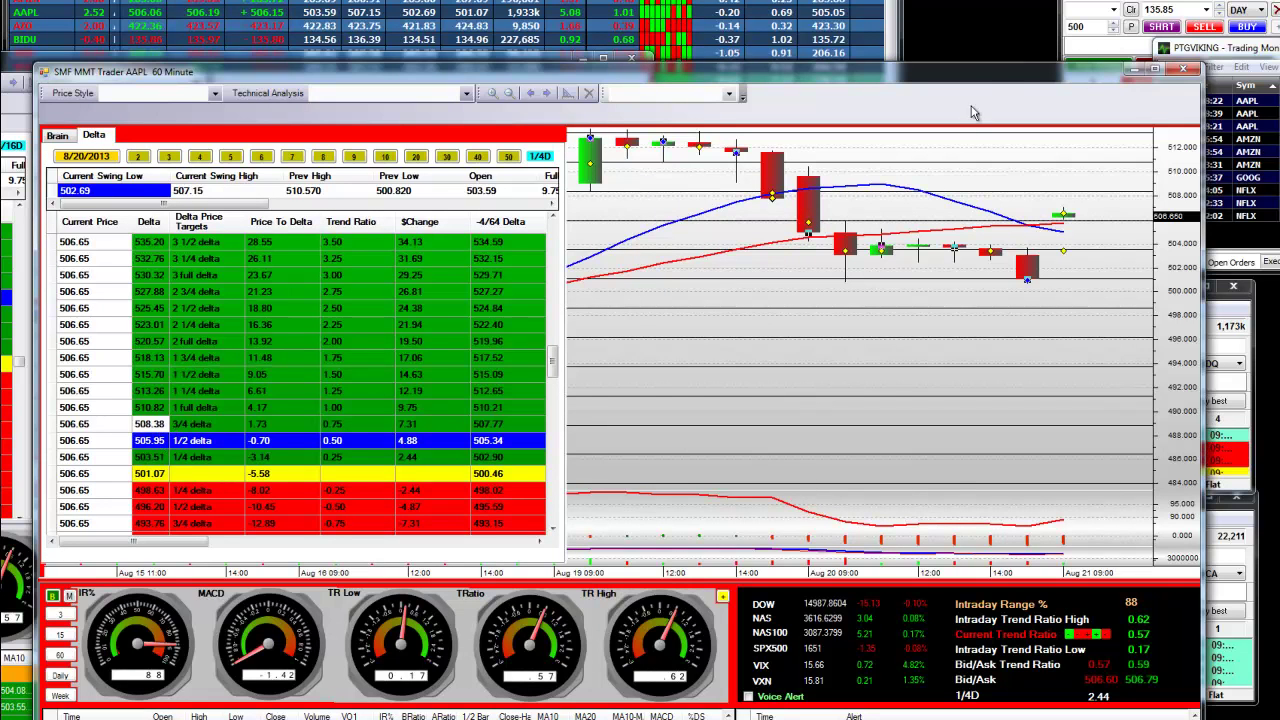
- Clear the 60-minute chart away, bring the Trading Monitor's open orders fully into view, and cancel the three AAPL buy orders
{"action": "left_click_drag", "start_coordinate": [367, 119], "coordinate": [250, 135]}
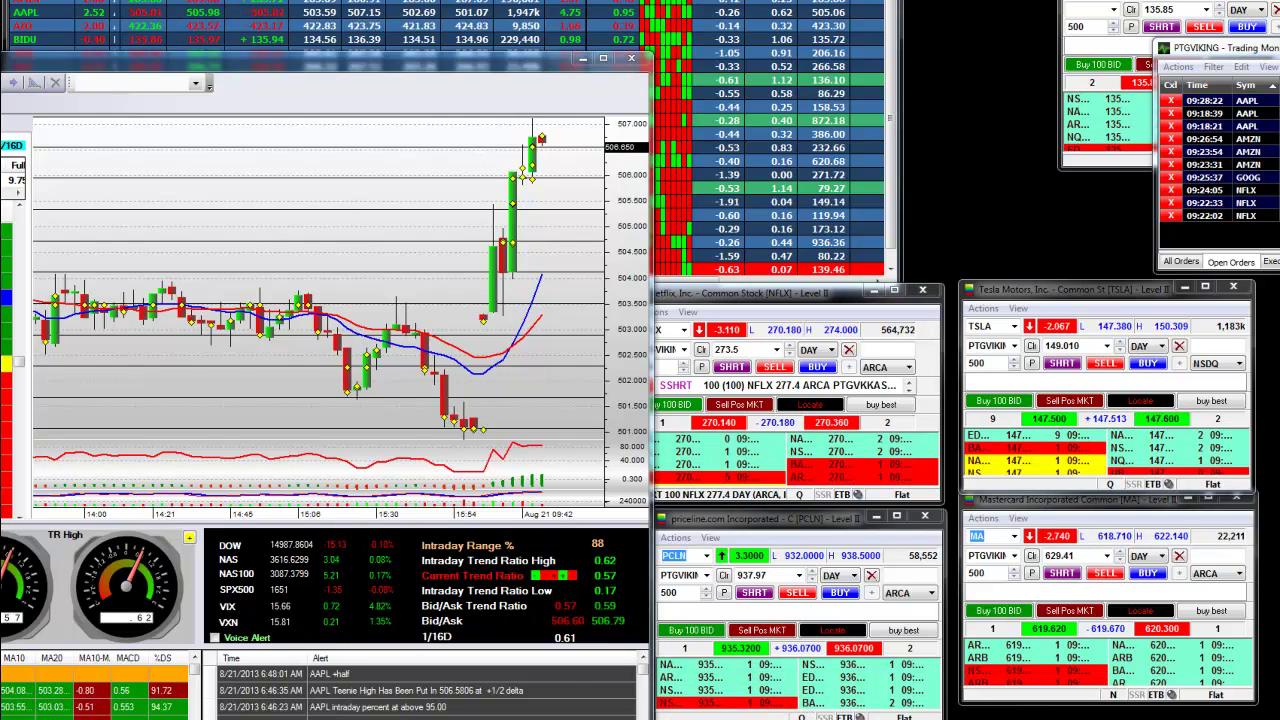
{"action": "left_click_drag", "start_coordinate": [1215, 48], "coordinate": [712, 26]}
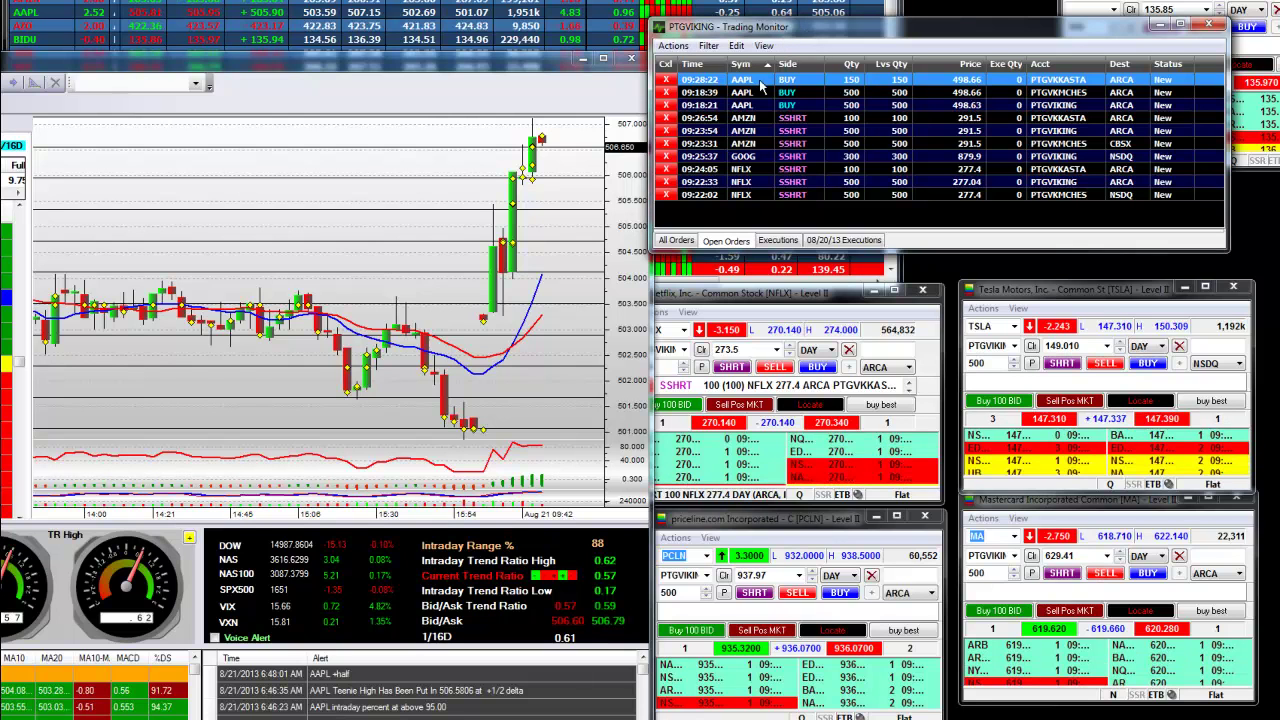
{"action": "left_click", "coordinate": [666, 80]}
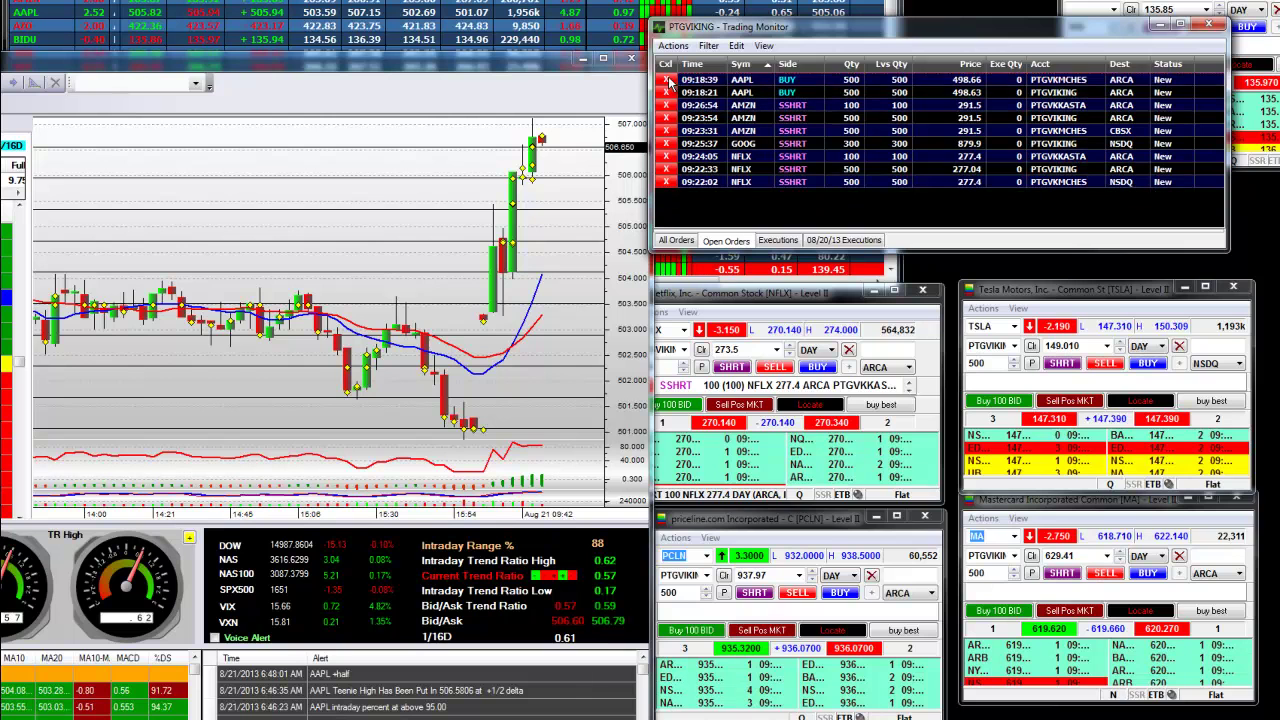
{"action": "left_click", "coordinate": [667, 80]}
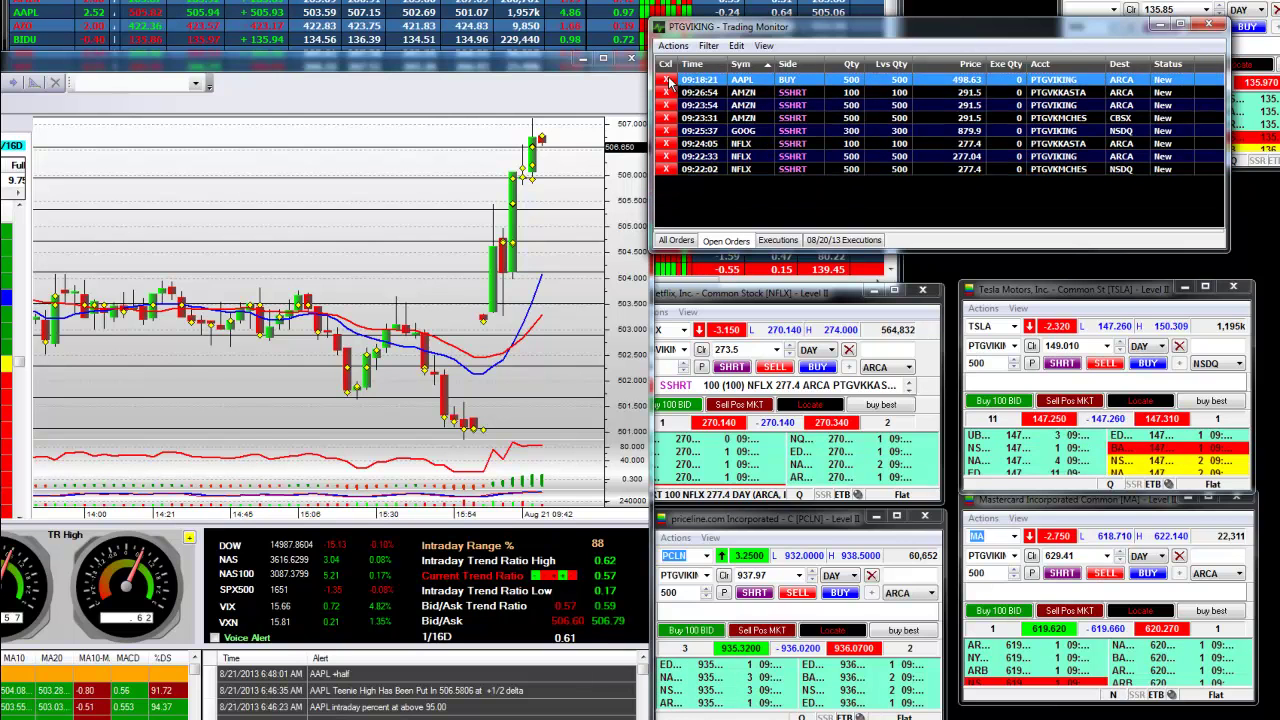
{"action": "left_click", "coordinate": [668, 81]}
{"action": "left_click", "coordinate": [669, 82]}
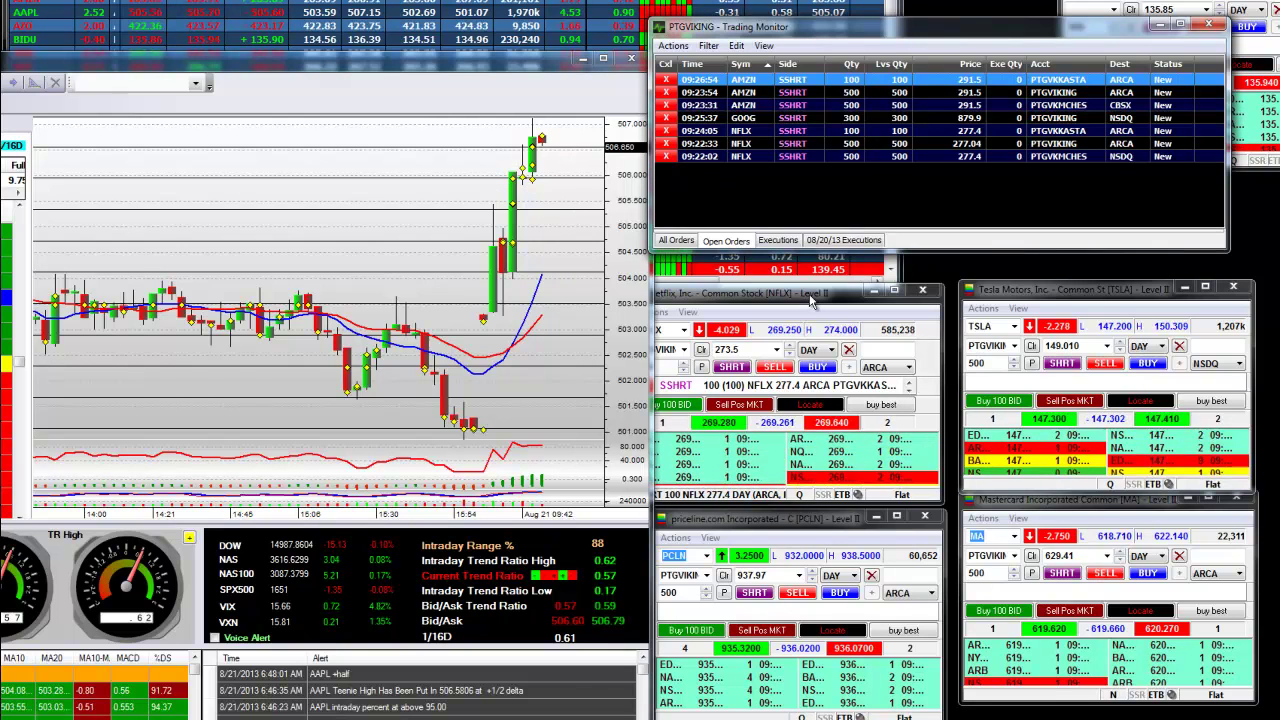
- Slide the 3-minute chart aside and move the Apple Level II window over next to the open orders list
{"action": "left_click_drag", "start_coordinate": [834, 300], "coordinate": [812, 300]}
{"action": "left_click_drag", "start_coordinate": [530, 70], "coordinate": [148, 72]}
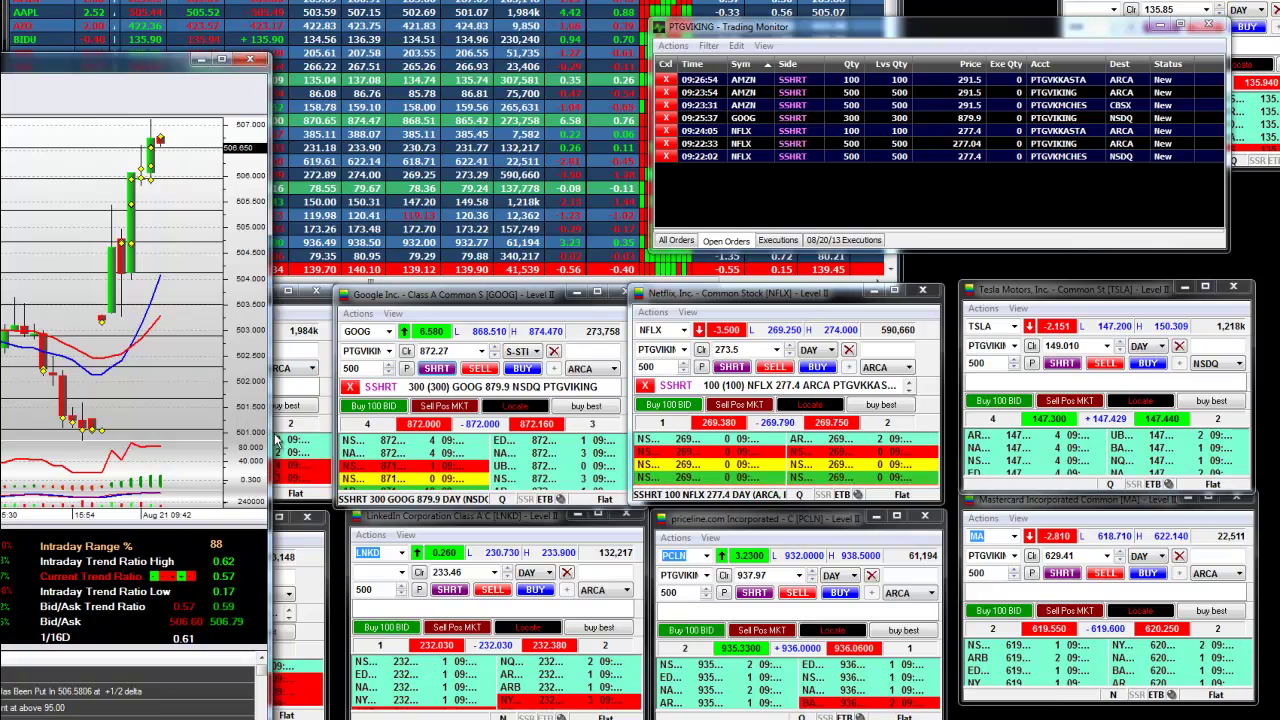
{"action": "left_click", "coordinate": [287, 470]}
{"action": "left_click_drag", "start_coordinate": [237, 296], "coordinate": [1120, 200]}
- Move the Tesla Level II window clear of Apple's order window and slide the 3-minute chart back into view
{"action": "left_click", "coordinate": [1219, 418]}
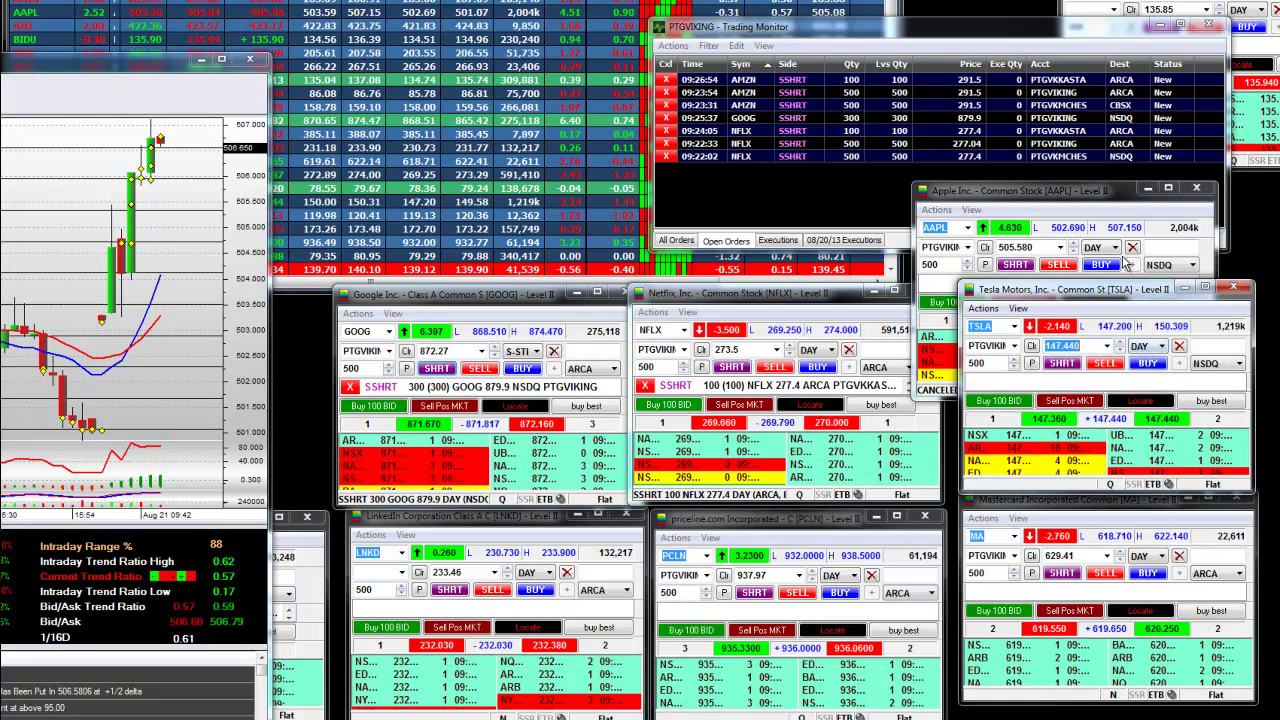
{"action": "left_click_drag", "start_coordinate": [1127, 296], "coordinate": [205, 313]}
{"action": "left_click_drag", "start_coordinate": [120, 59], "coordinate": [258, 59]}
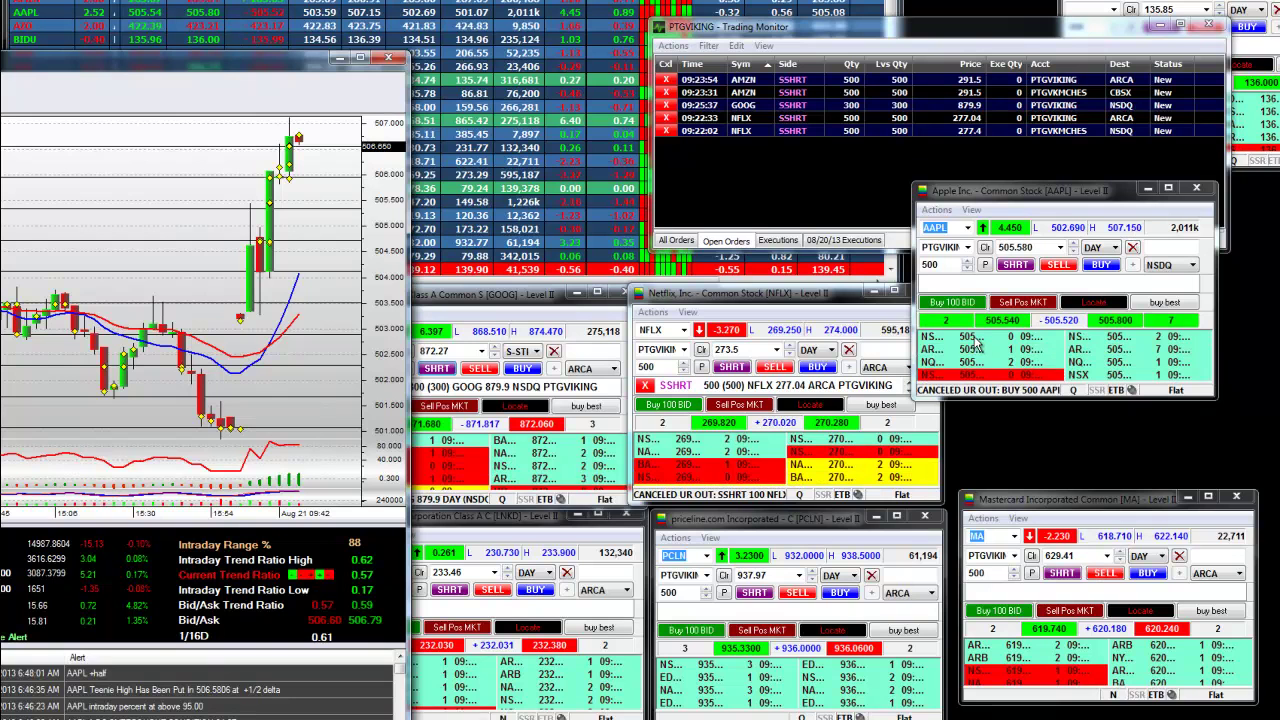
{"action": "left_click_drag", "start_coordinate": [280, 60], "coordinate": [344, 70]}
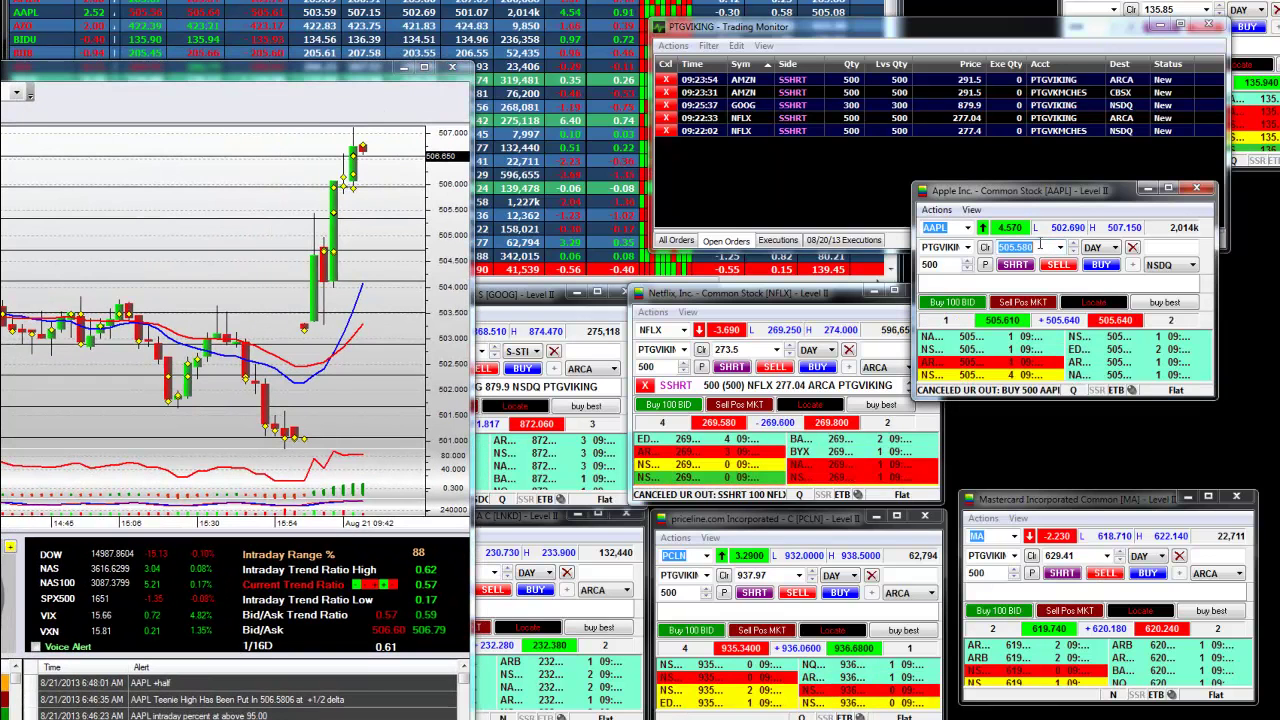
- Set the AAPL order price to 508.27 and send a short order for 500 shares routed to NSDQ
{"action": "left_click", "coordinate": [1040, 246]}
{"action": "type", "text": "5"}
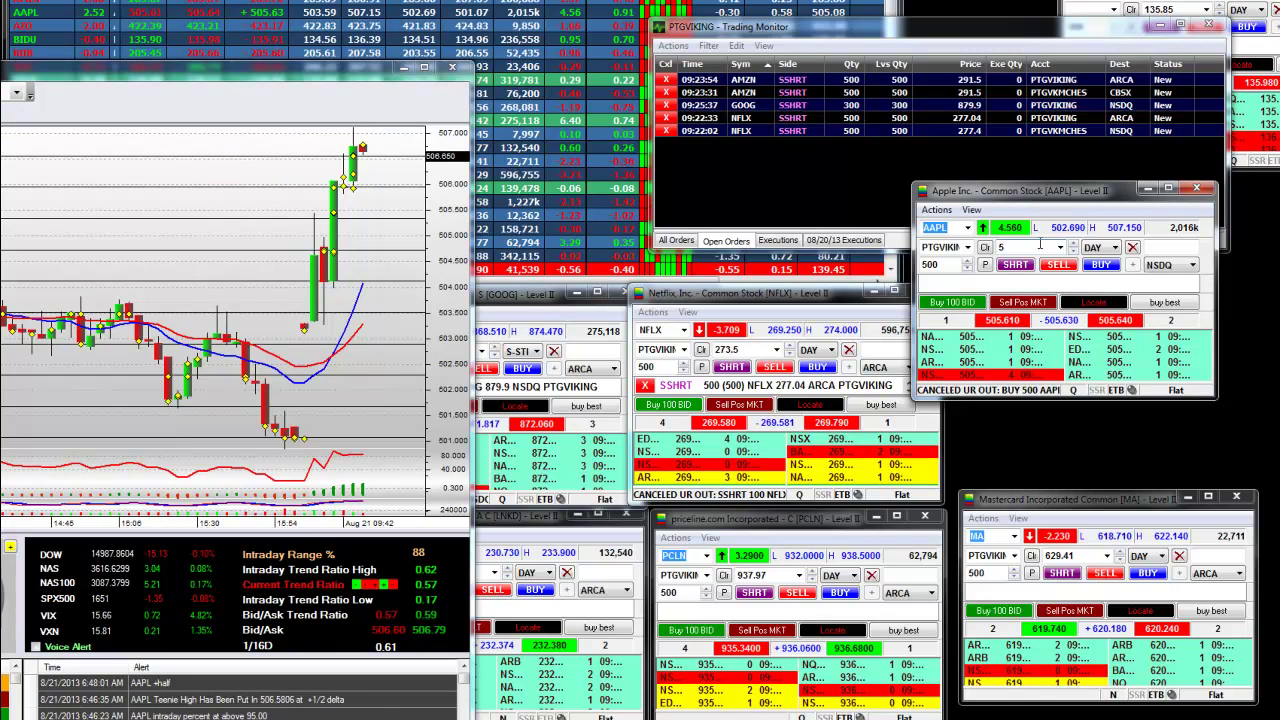
{"action": "type", "text": "08"}
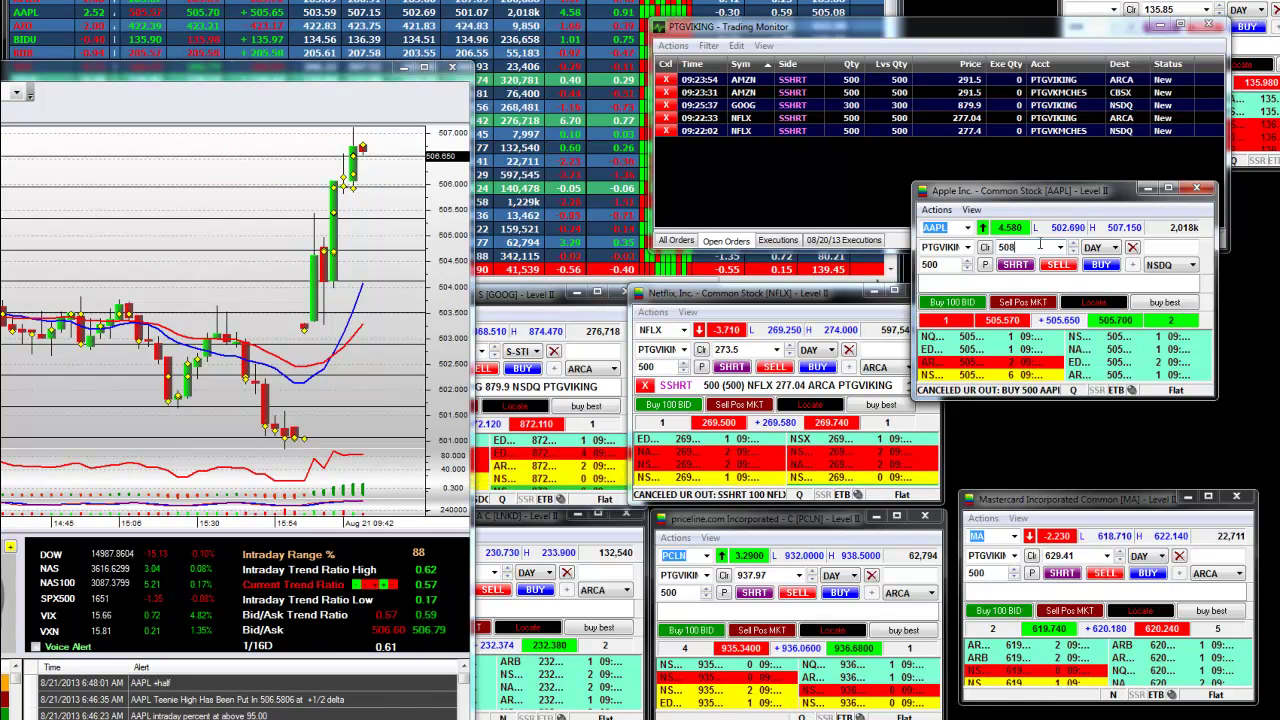
{"action": "type", "text": ".27"}
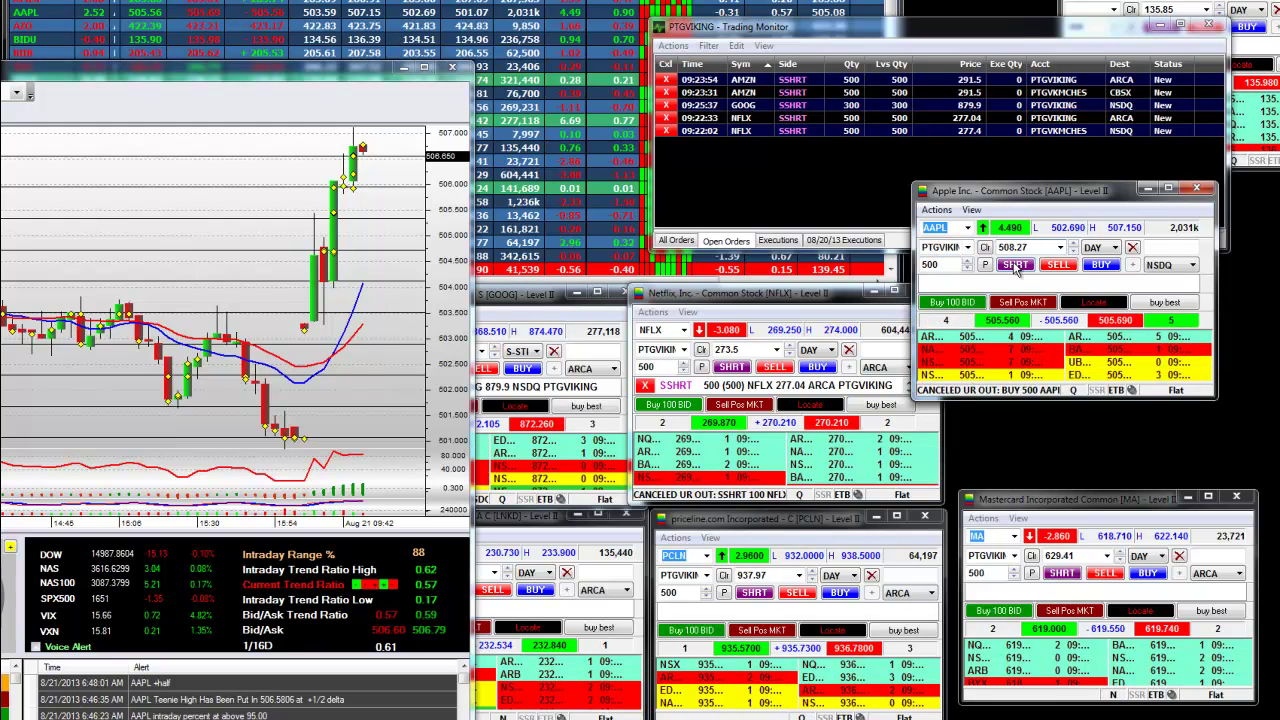
{"action": "left_click", "coordinate": [1015, 265]}
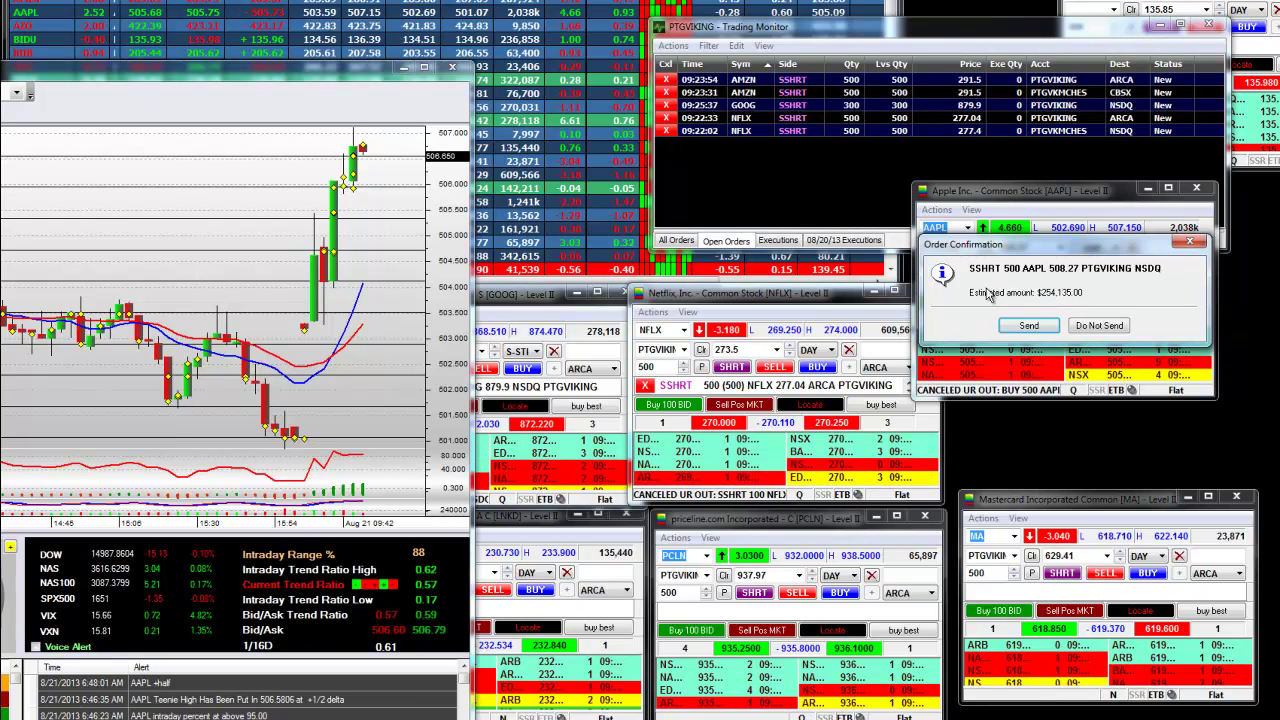
{"action": "left_click", "coordinate": [1036, 326]}
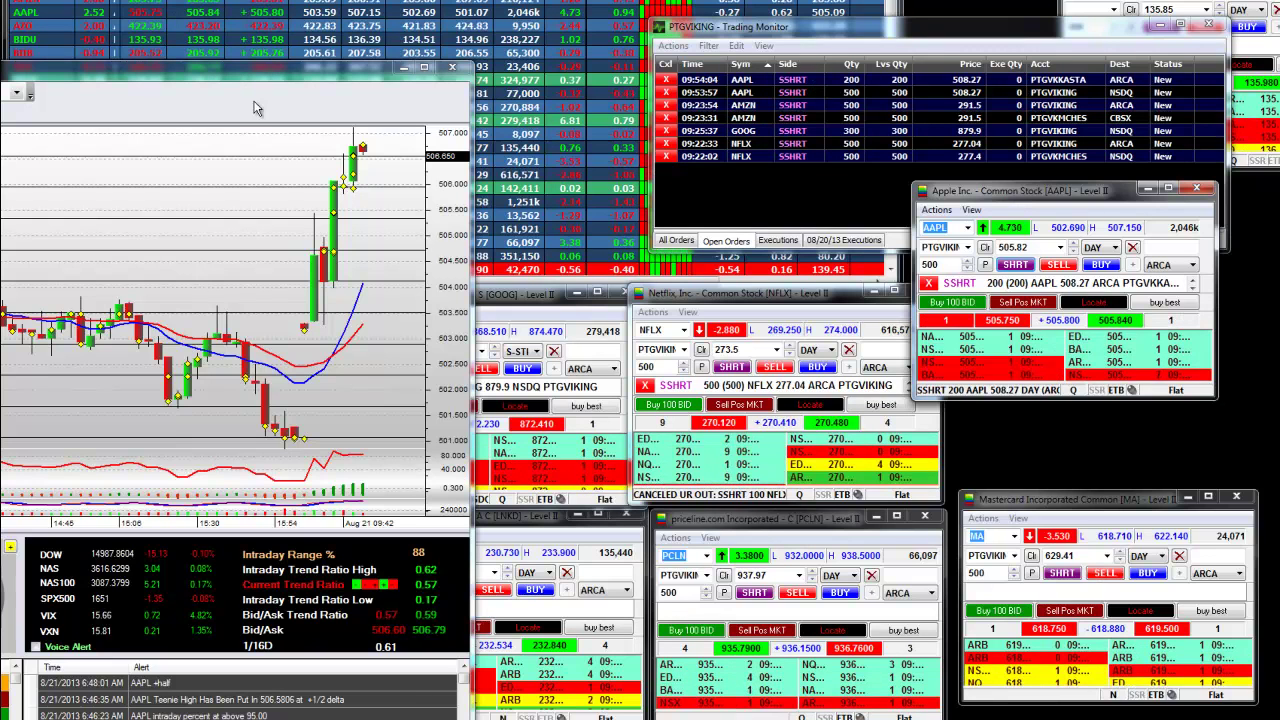
- Bring the AAPL 3-minute window's Delta targets into view, highlight the 5/8 delta target, and uncover the Apple Level II window again
{"action": "left_click_drag", "start_coordinate": [262, 74], "coordinate": [862, 78]}
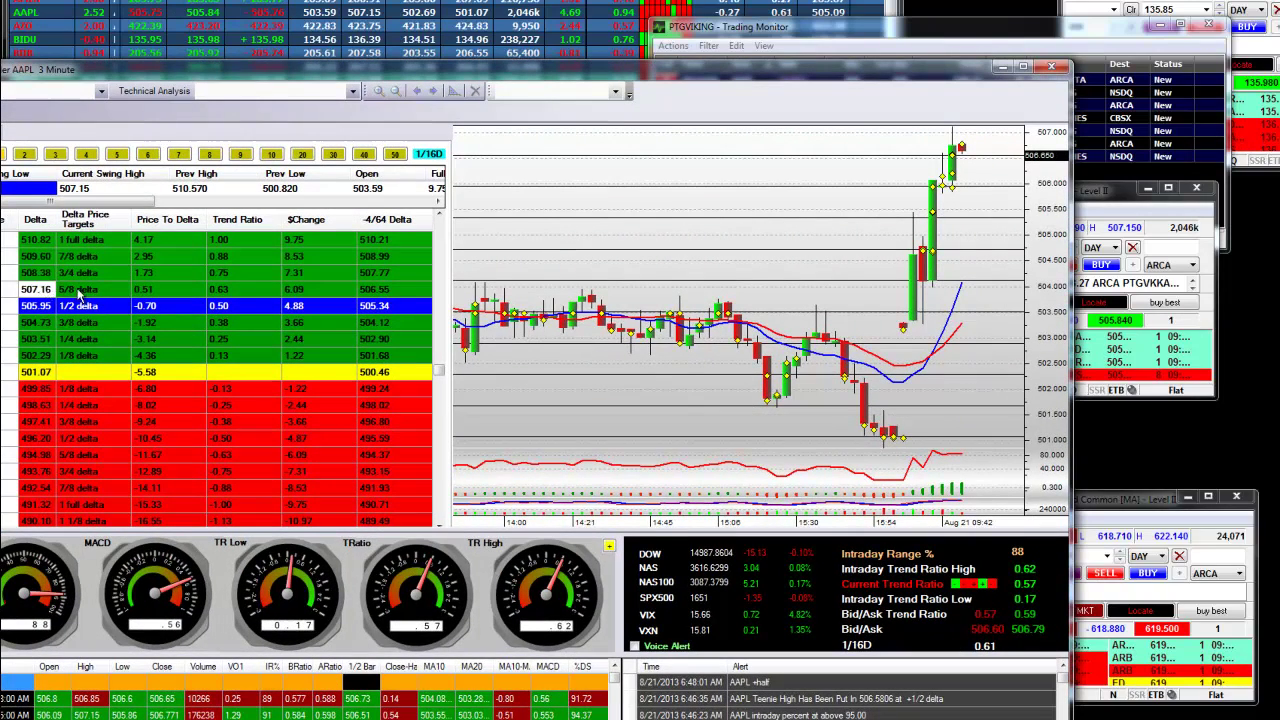
{"action": "left_click", "coordinate": [88, 290]}
{"action": "left_click_drag", "start_coordinate": [638, 87], "coordinate": [373, 90]}
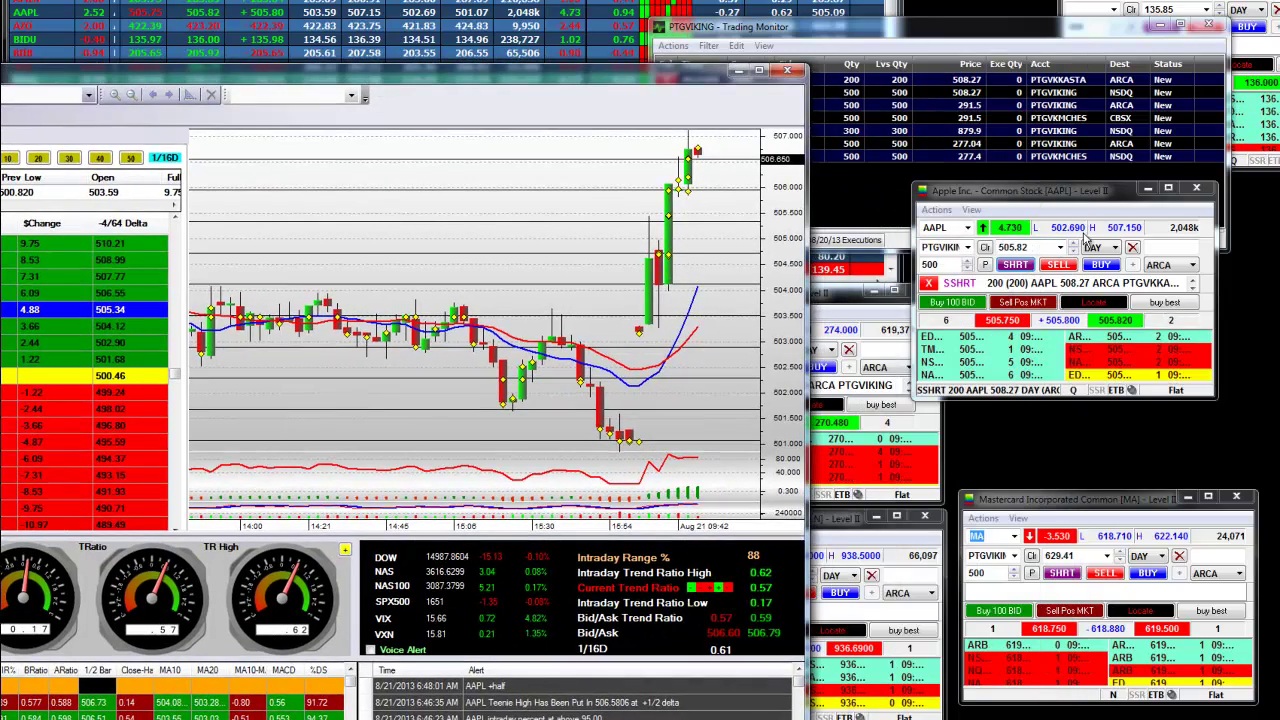
- Move the AAPL 3-minute window fully into view and switch it from the Delta targets to the Brain figures
{"action": "left_click_drag", "start_coordinate": [585, 85], "coordinate": [1000, 67]}
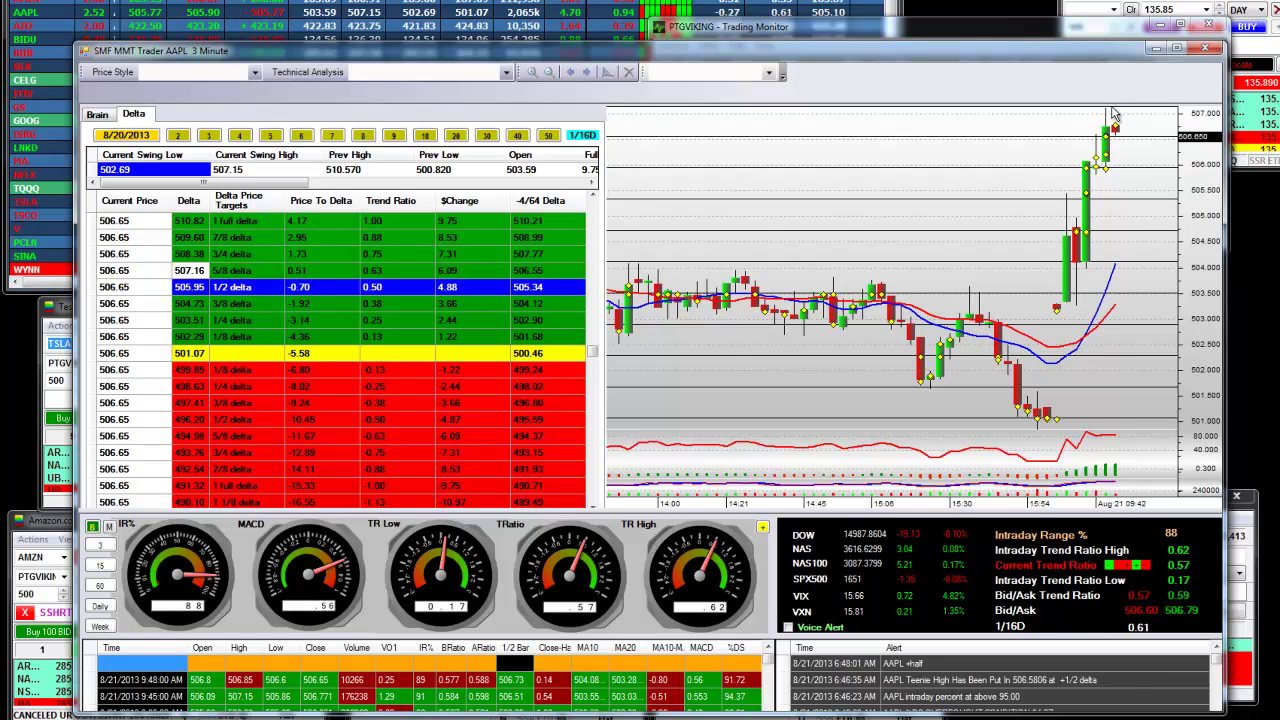
{"action": "left_click", "coordinate": [97, 116]}
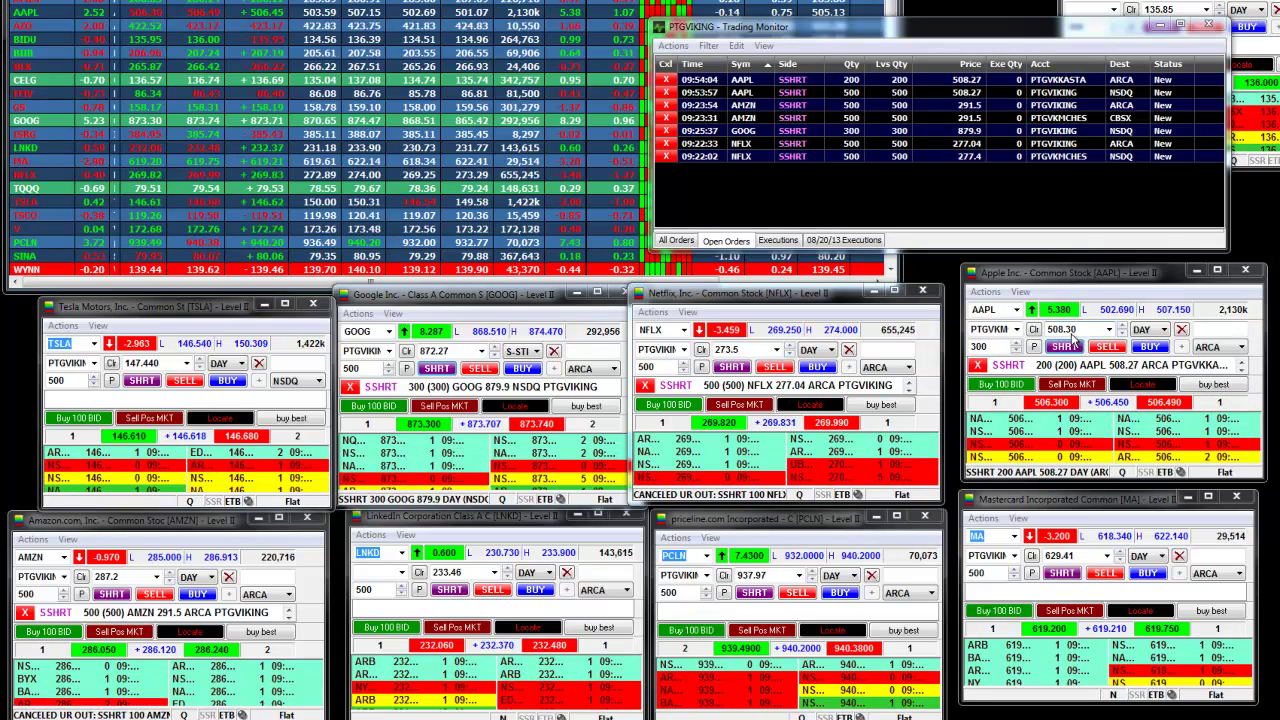
- Send a short order for 300 AAPL shares at 508.30 routed to ARCA
{"action": "left_click", "coordinate": [1062, 348]}
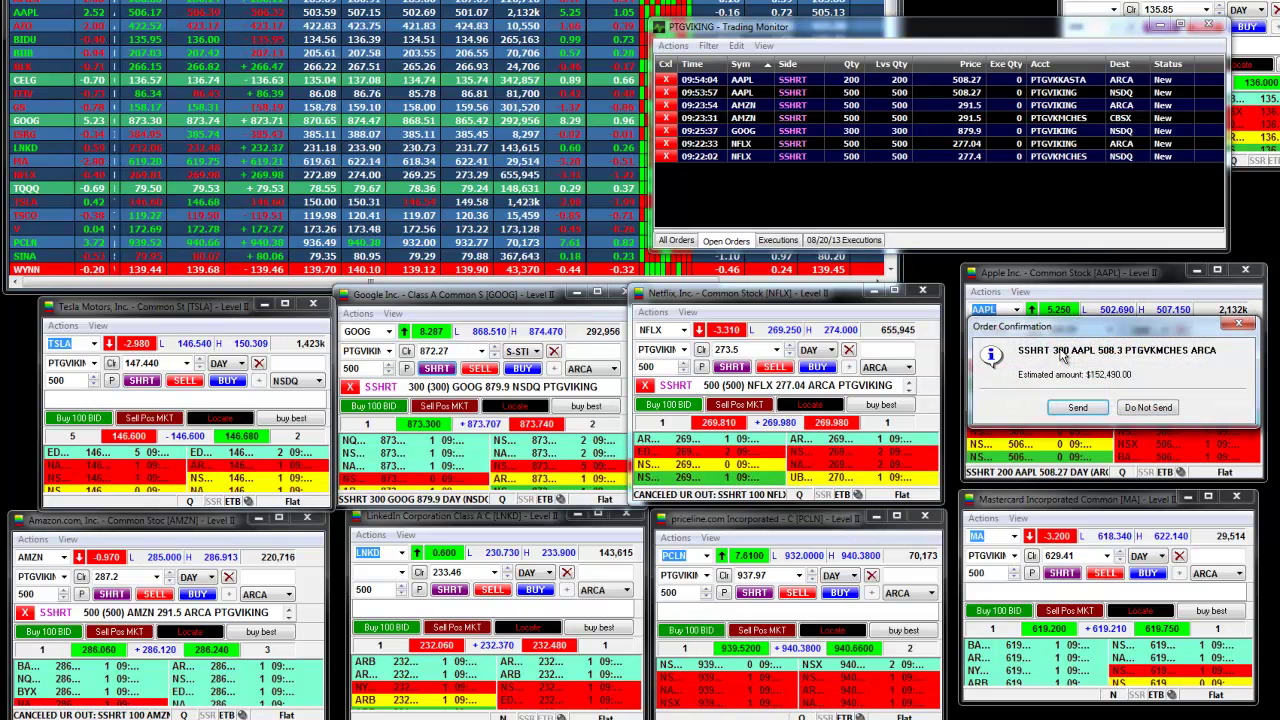
{"action": "left_click_drag", "start_coordinate": [1063, 360], "coordinate": [996, 363]}
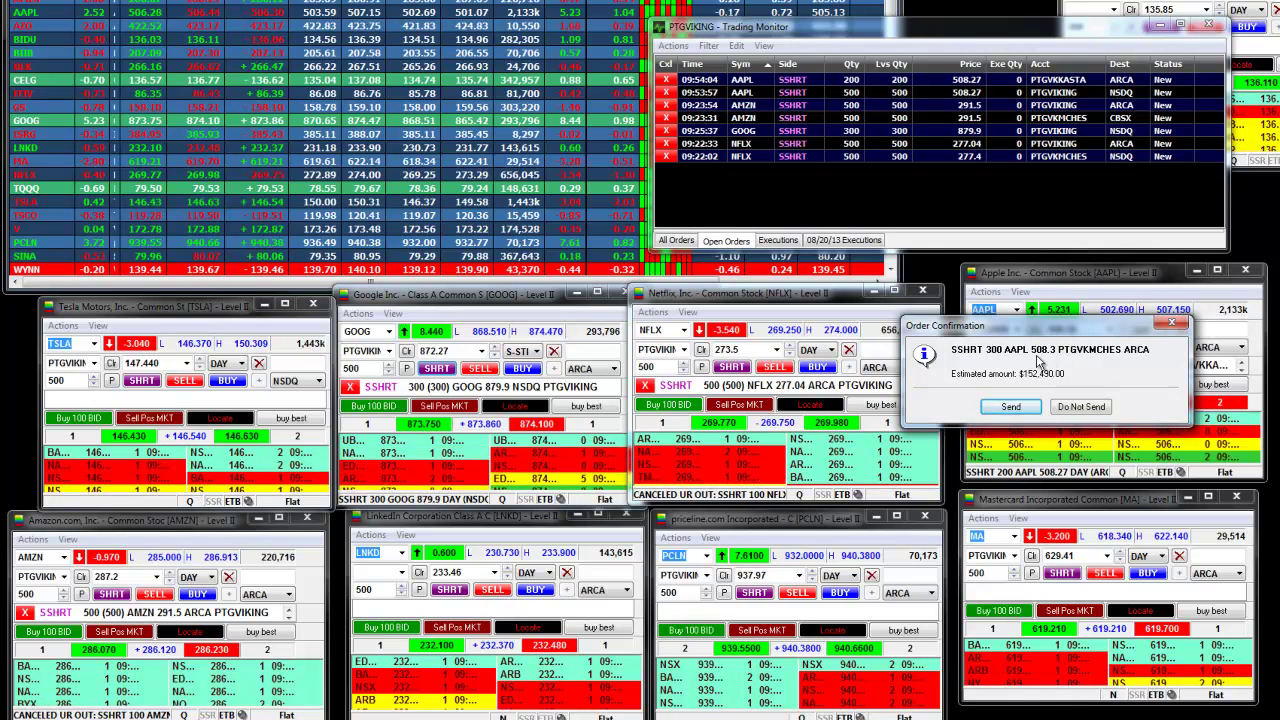
{"action": "left_click", "coordinate": [1012, 407]}
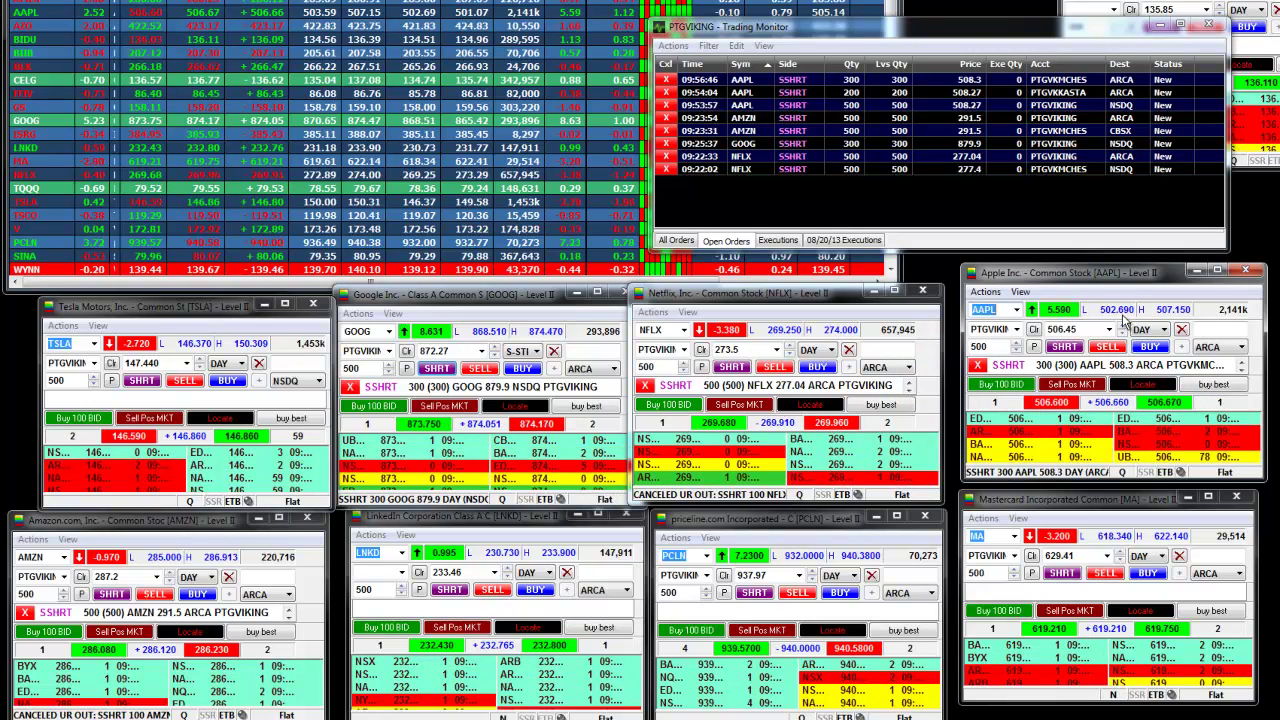
- Highlight the AAPL short orders one after another in the open orders list to review their prices
{"action": "left_click", "coordinate": [752, 30]}
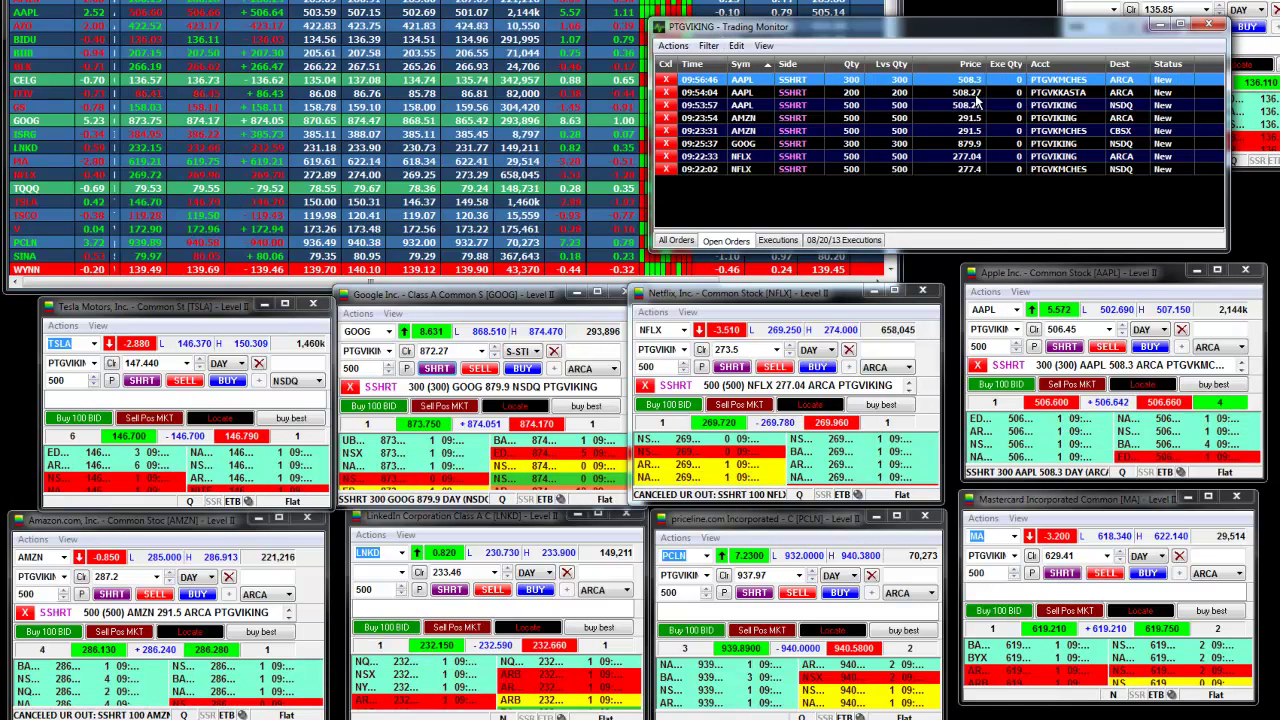
{"action": "left_click", "coordinate": [976, 92]}
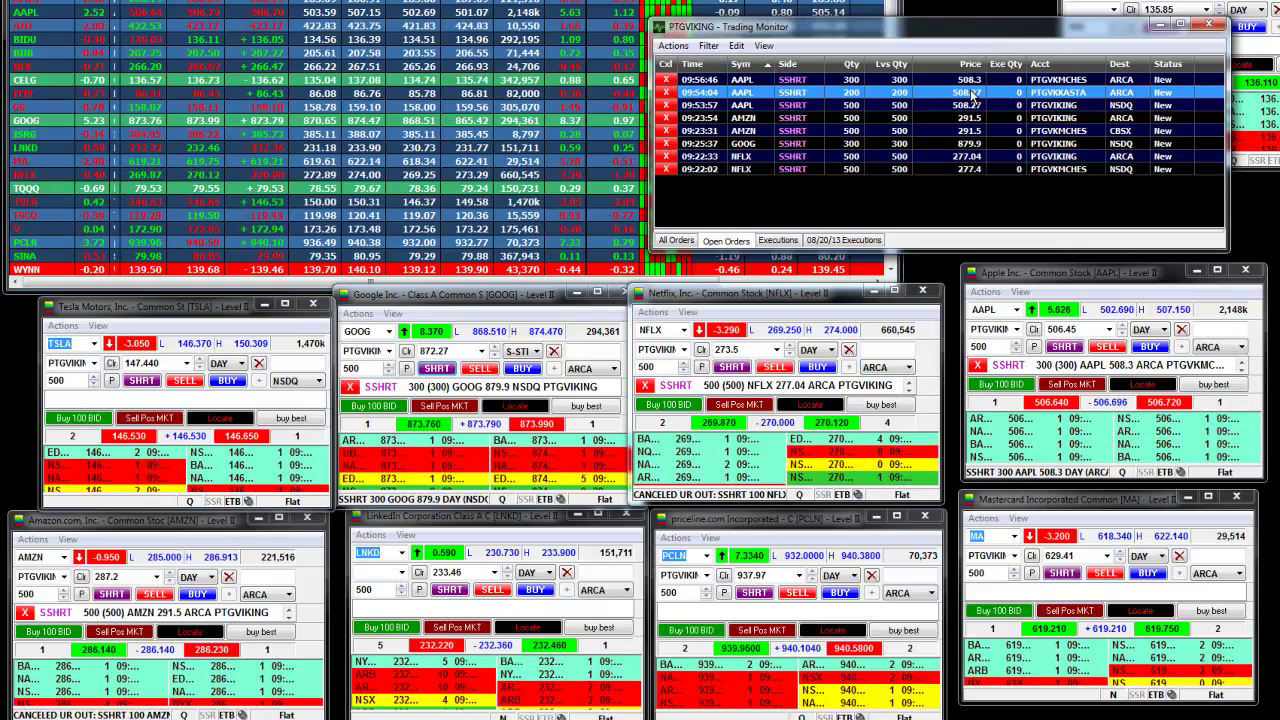
{"action": "left_click", "coordinate": [975, 105]}
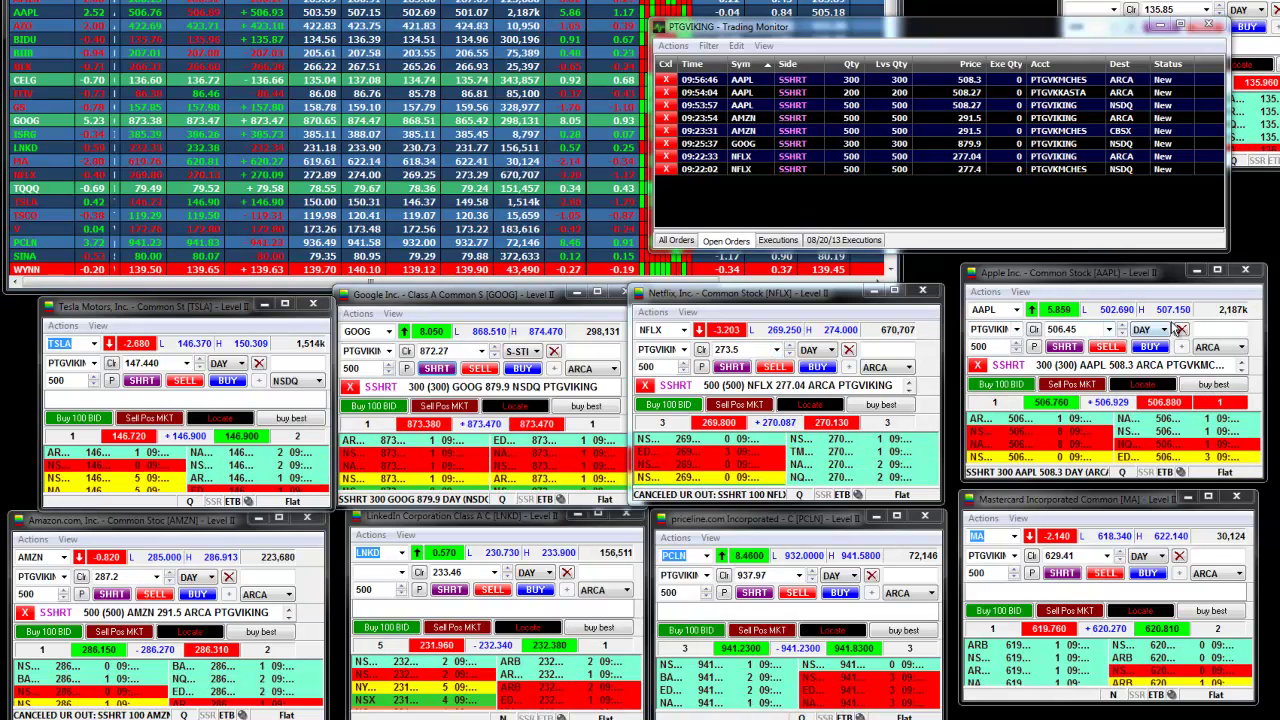
- Move the Apple Level II window over beside the open orders list and show the Brain panel of the NFLX 3-minute window
{"action": "left_click_drag", "start_coordinate": [1121, 282], "coordinate": [557, 97]}
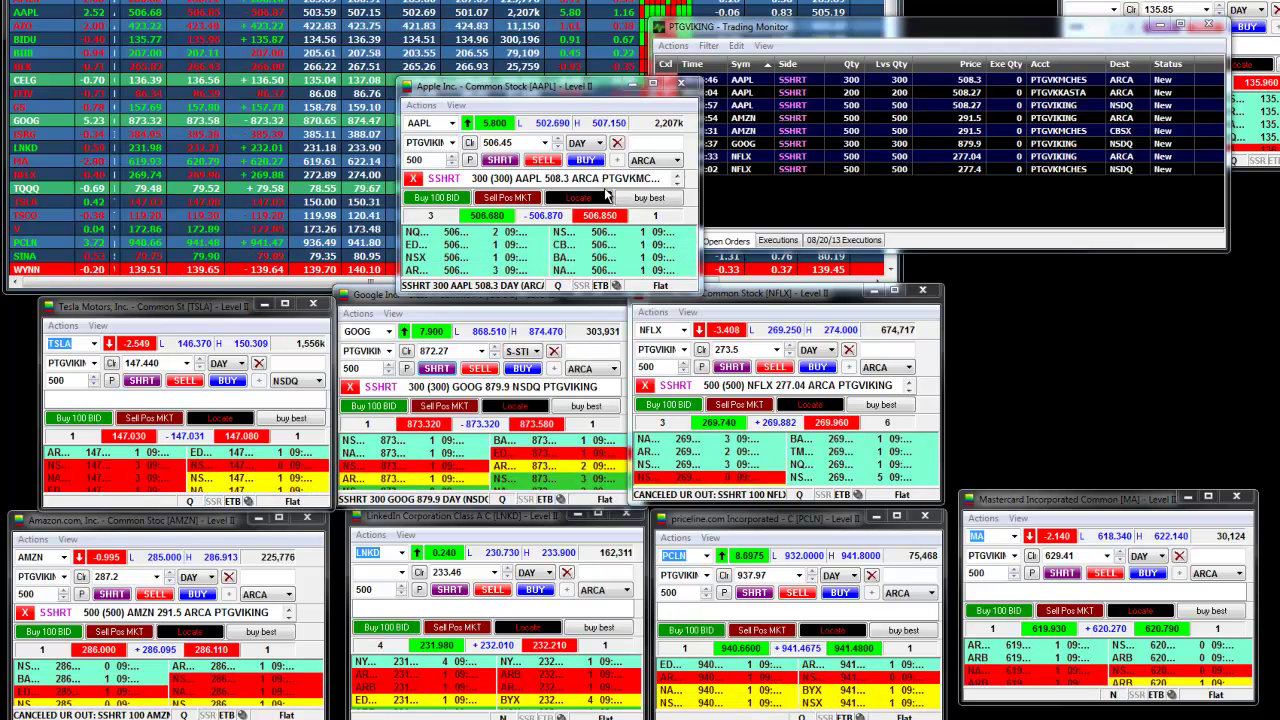
{"action": "left_click_drag", "start_coordinate": [885, 38], "coordinate": [915, 38]}
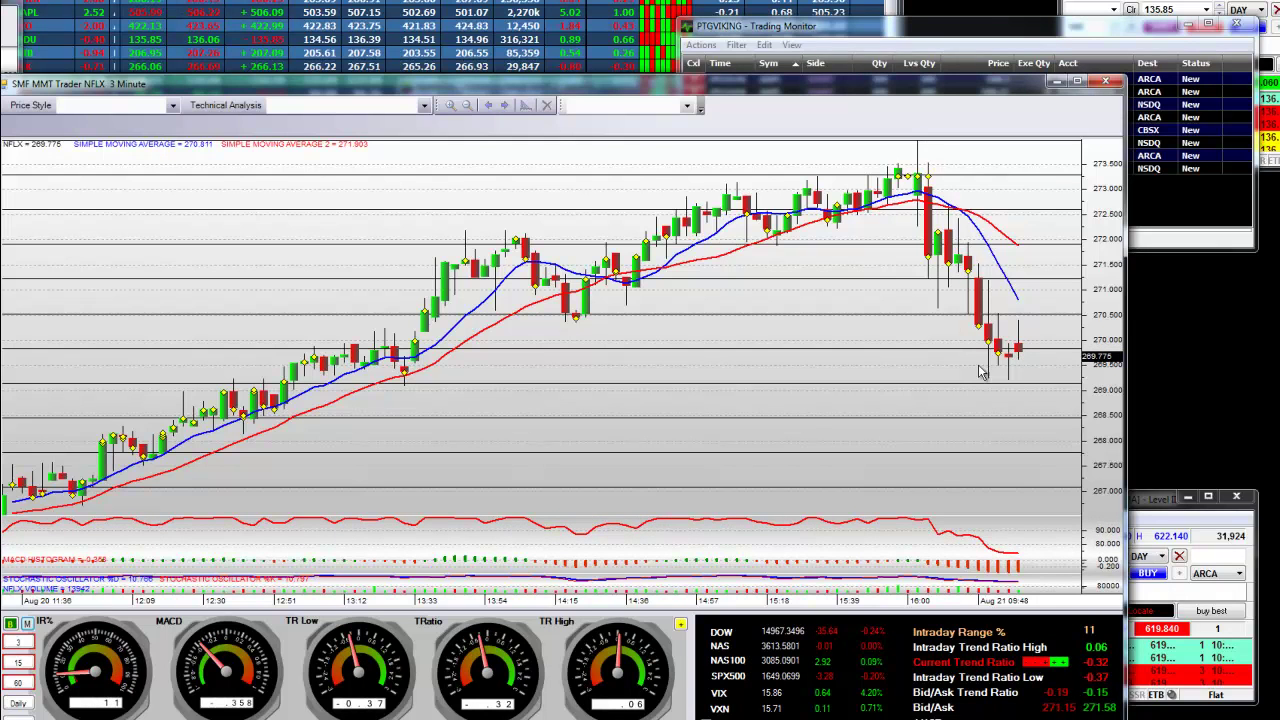
{"action": "left_click", "coordinate": [12, 624]}
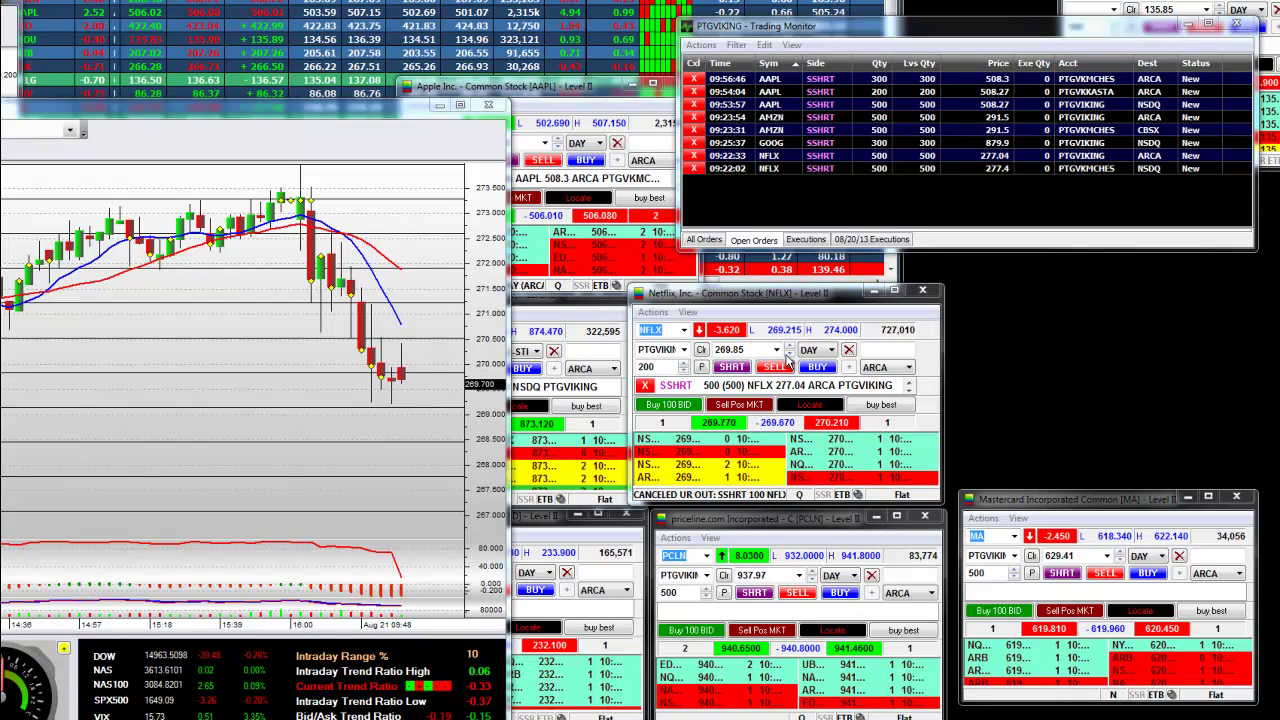
- Set the NFLX order price to 269.63, send a buy order for 200 shares routed to ARCA, and highlight it among the open orders
{"action": "left_click", "coordinate": [788, 356]}
{"action": "left_click", "coordinate": [788, 355]}
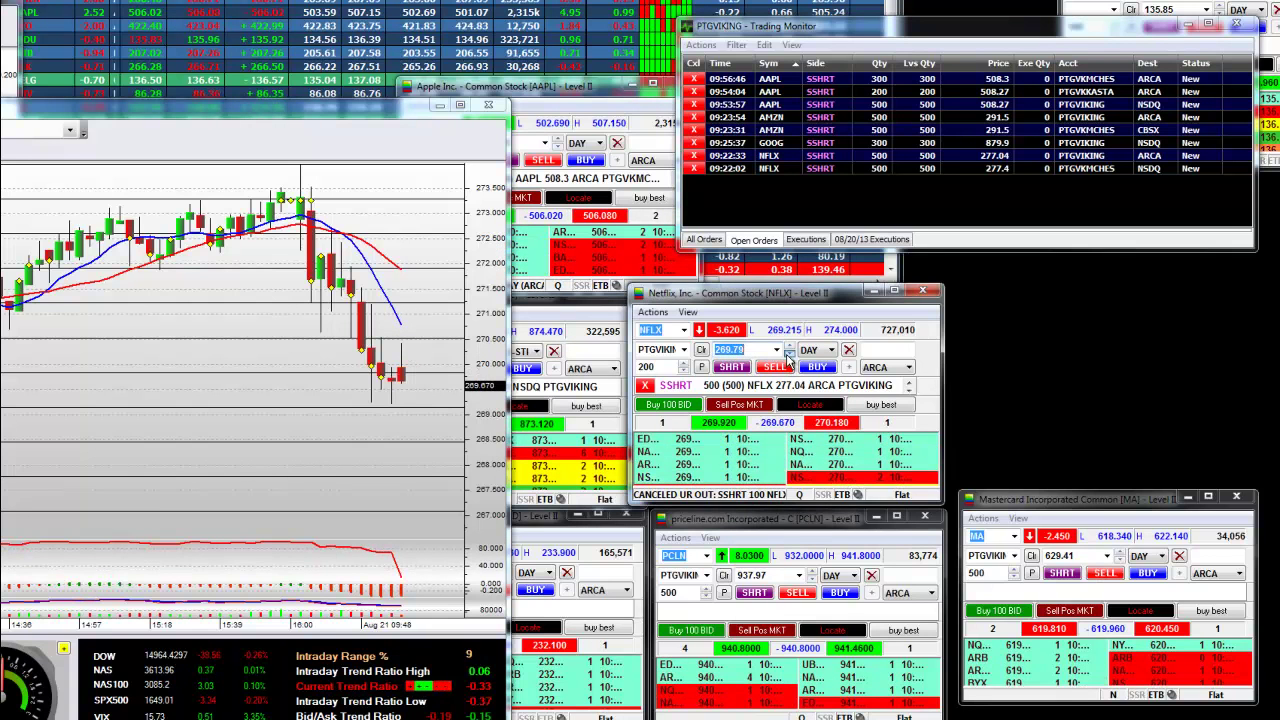
{"action": "left_click", "coordinate": [788, 356]}
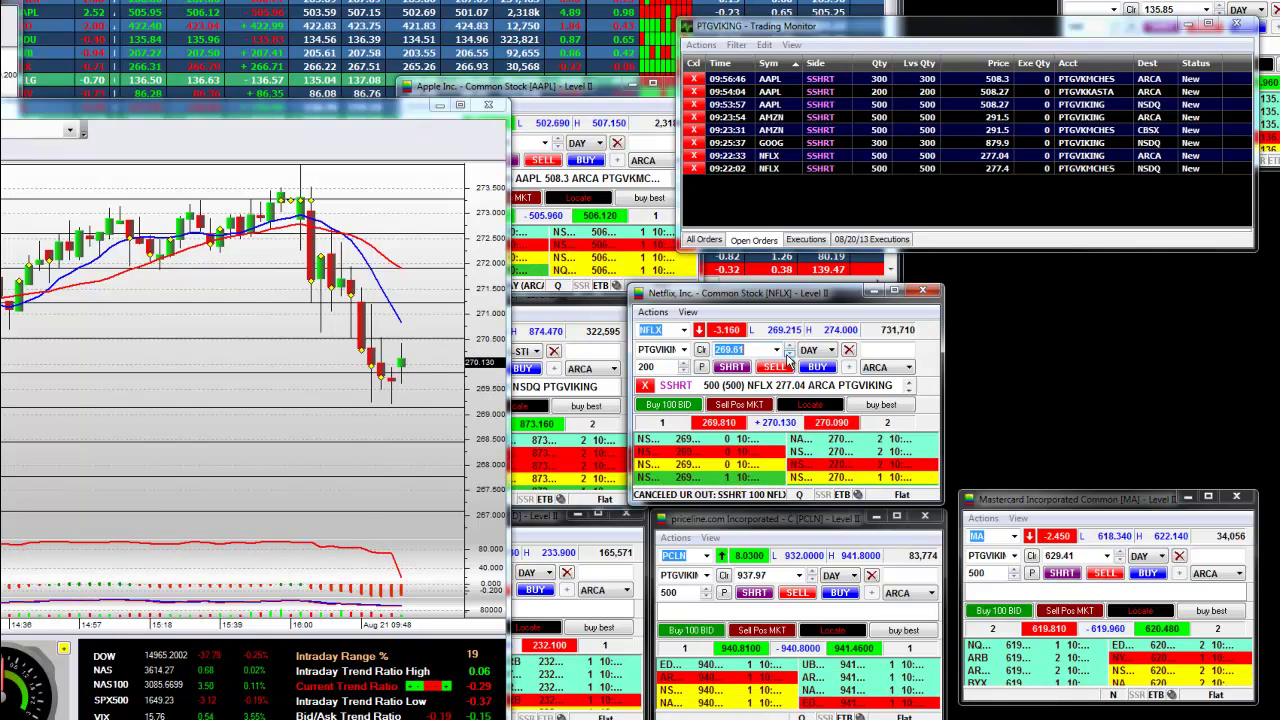
{"action": "left_click", "coordinate": [788, 356]}
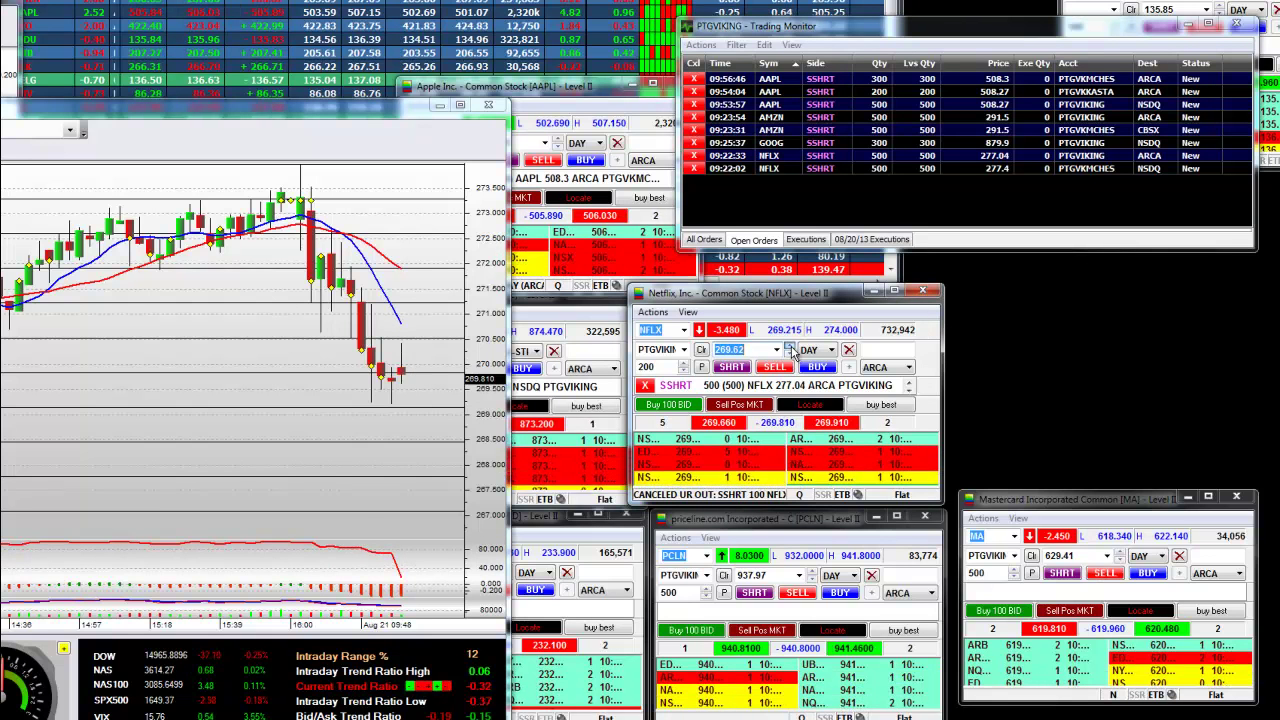
{"action": "left_click", "coordinate": [791, 346]}
{"action": "left_click", "coordinate": [791, 346]}
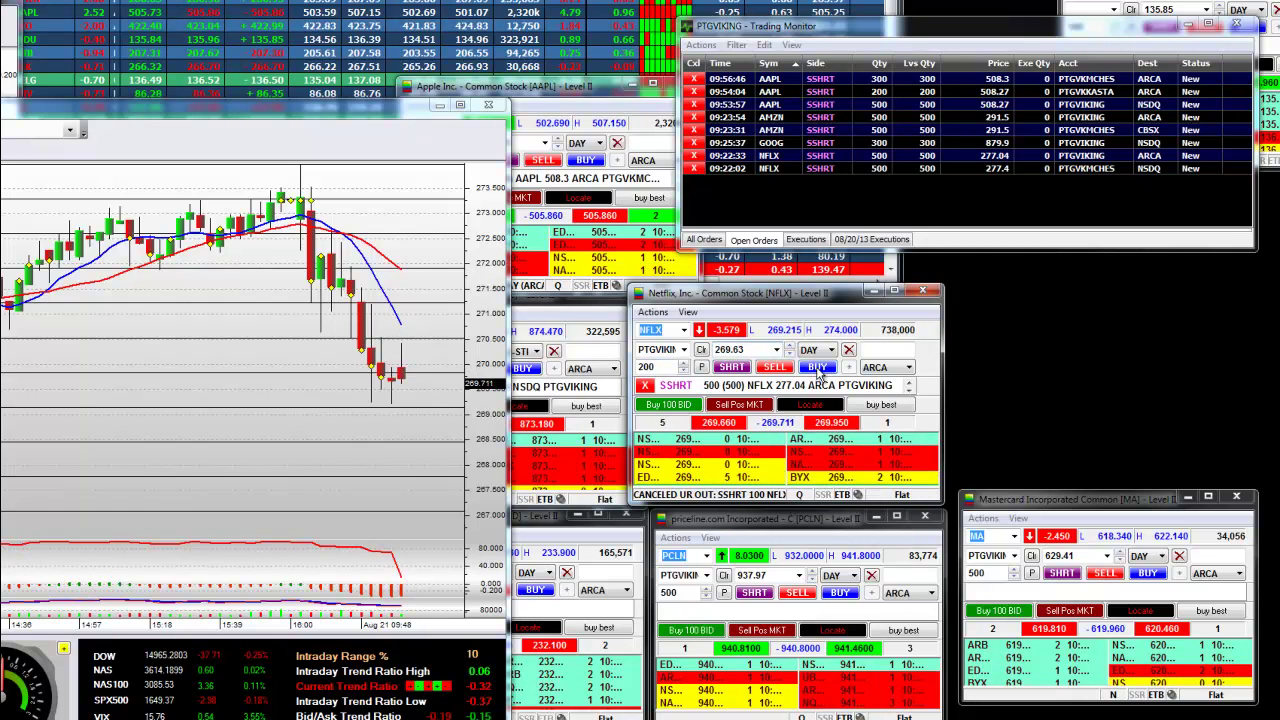
{"action": "left_click", "coordinate": [817, 367]}
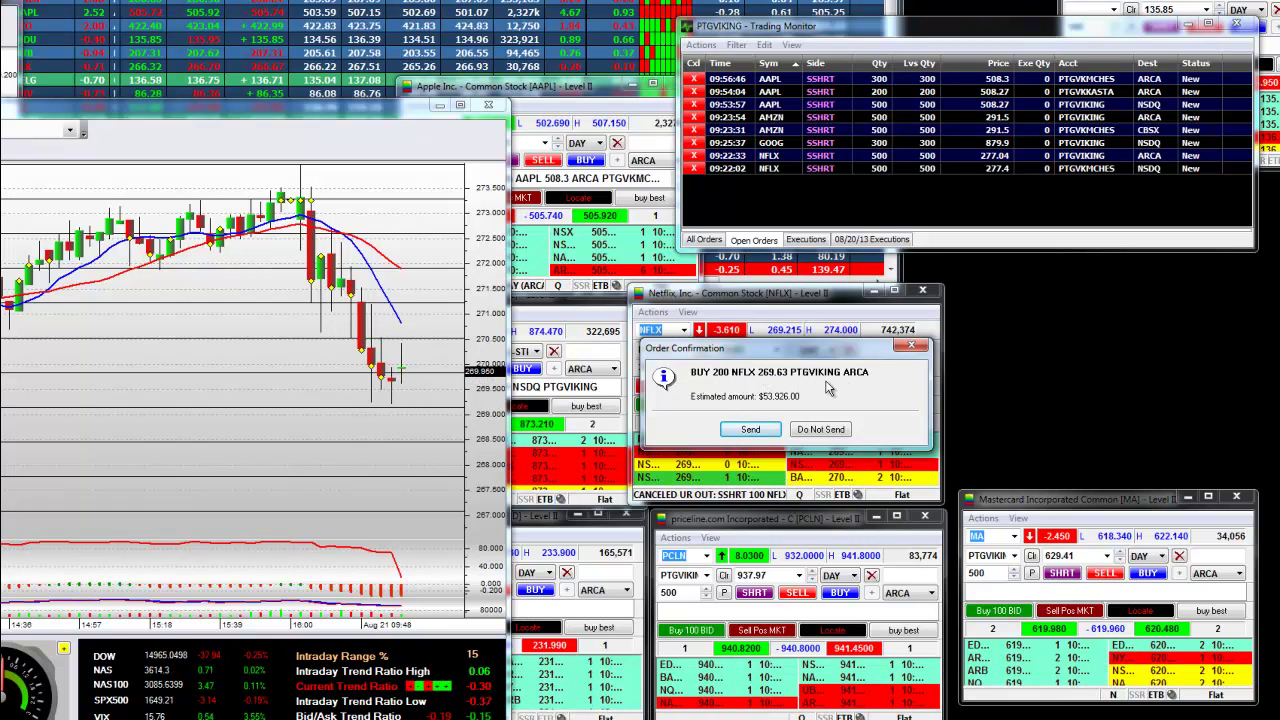
{"action": "left_click", "coordinate": [760, 430]}
{"action": "left_click", "coordinate": [760, 430]}
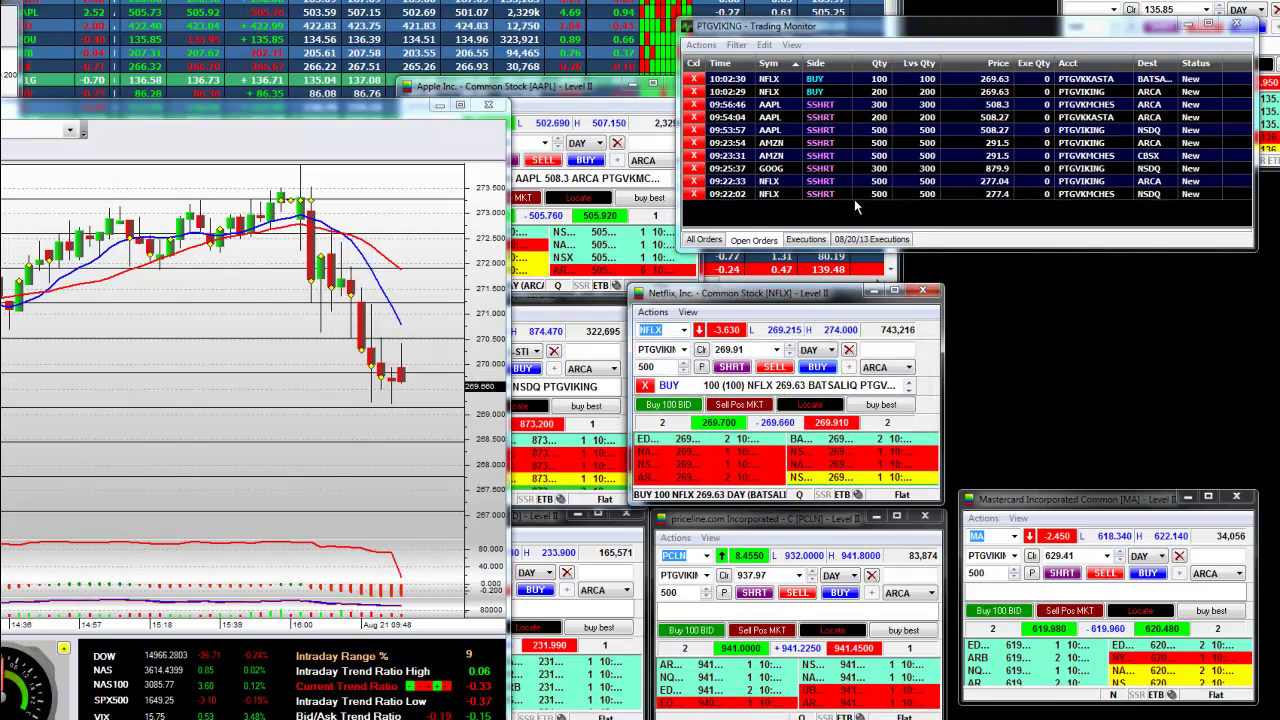
{"action": "left_click", "coordinate": [1091, 94]}
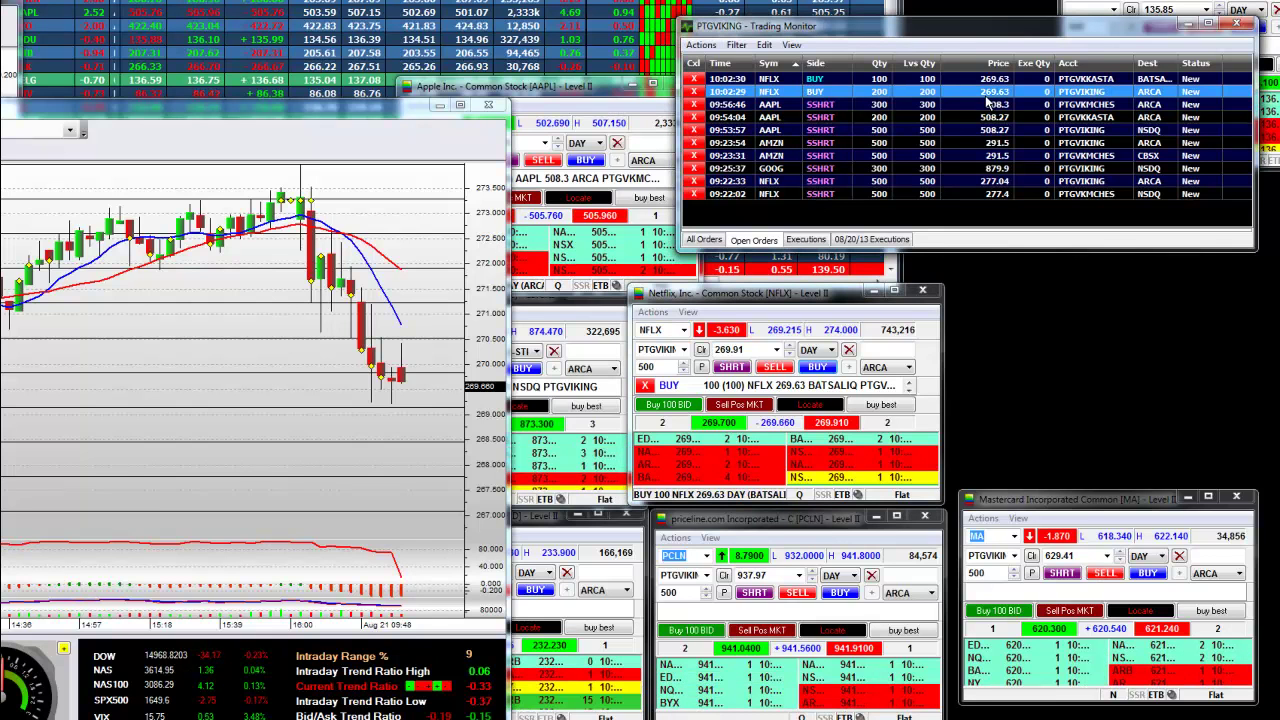
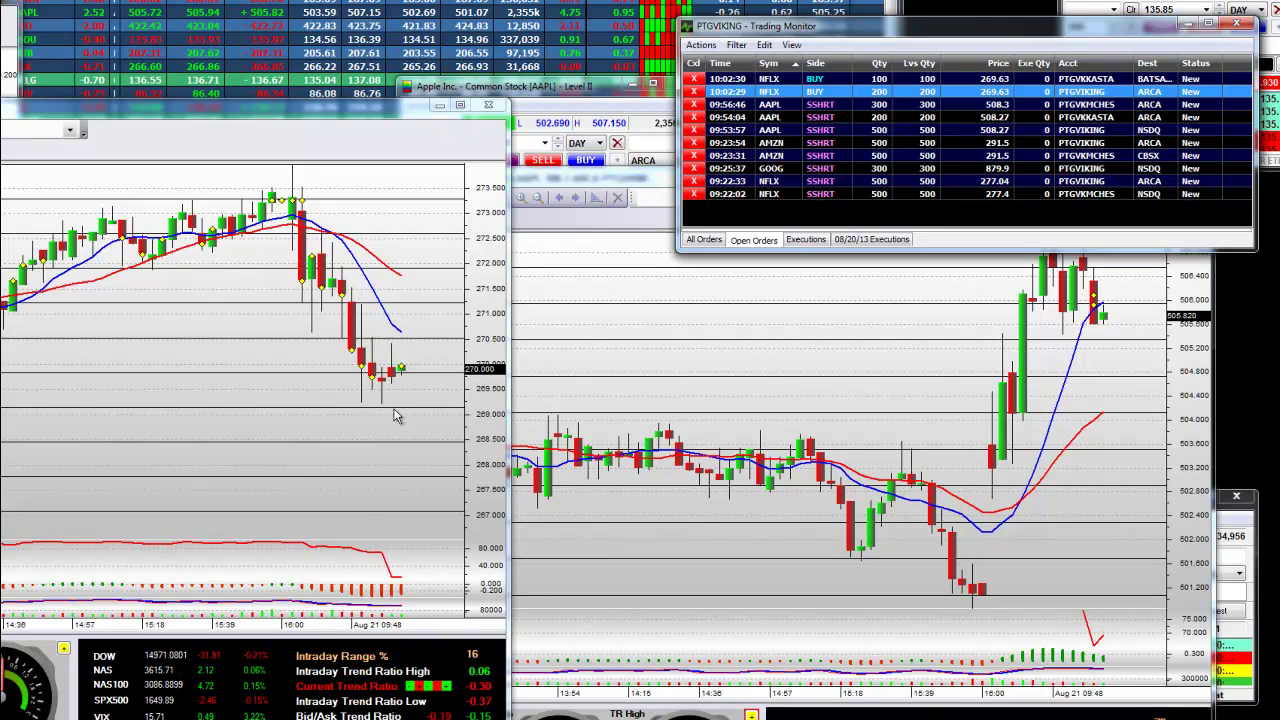
- Examine NFLX's Delta price targets around the 3/8 delta, and slide that window aside to bring the AAPL 3-minute chart forward
{"action": "left_click_drag", "start_coordinate": [335, 118], "coordinate": [963, 118]}
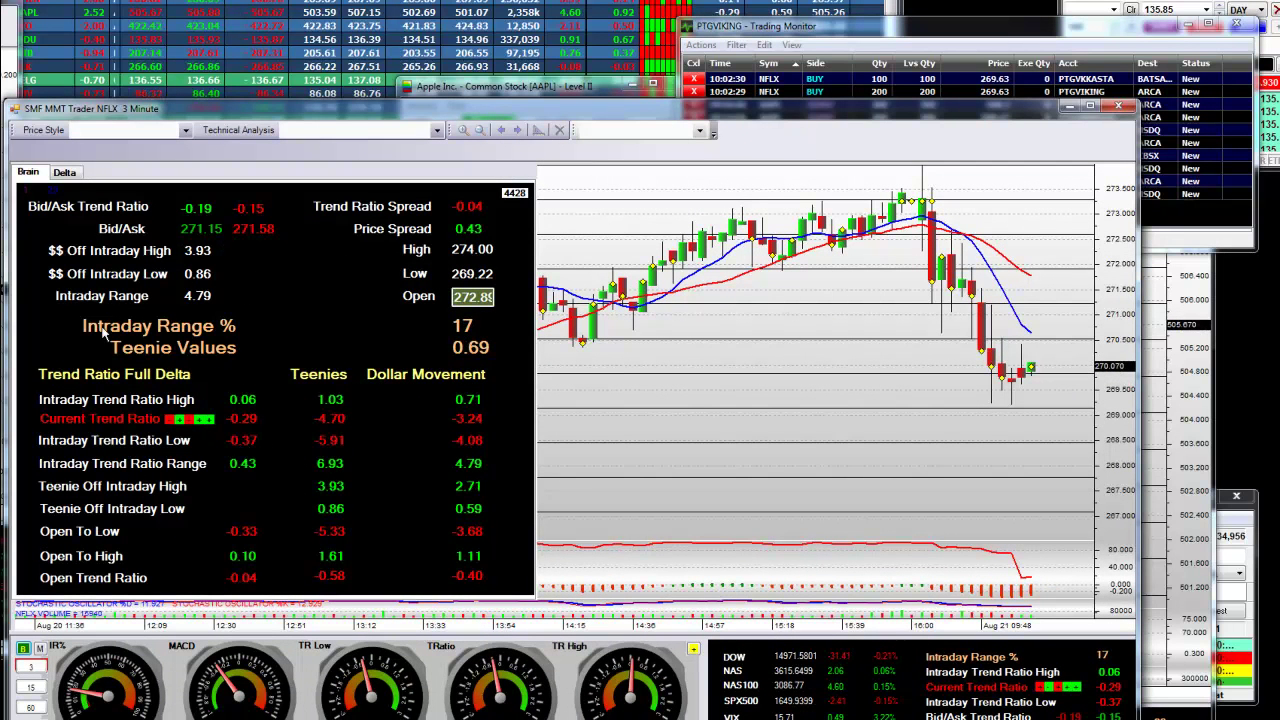
{"action": "left_click", "coordinate": [64, 172]}
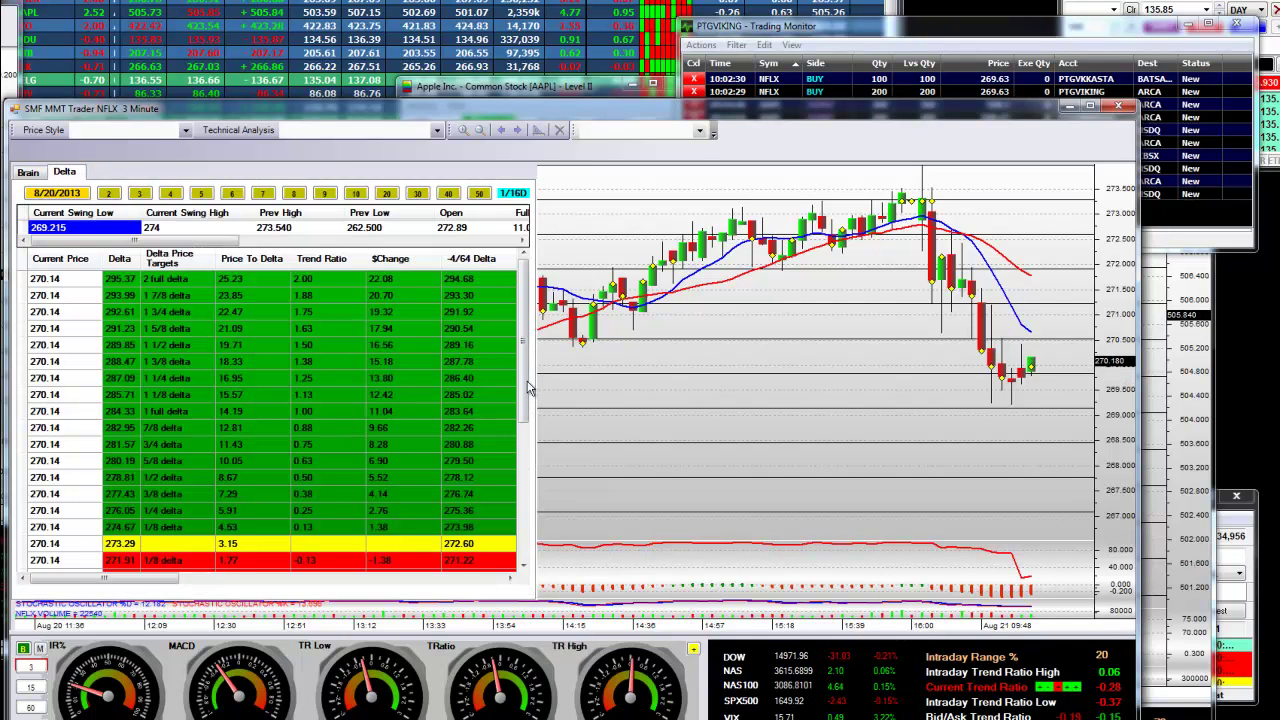
{"action": "scroll", "coordinate": [523, 470], "scroll_direction": "down", "scroll_amount": 3}
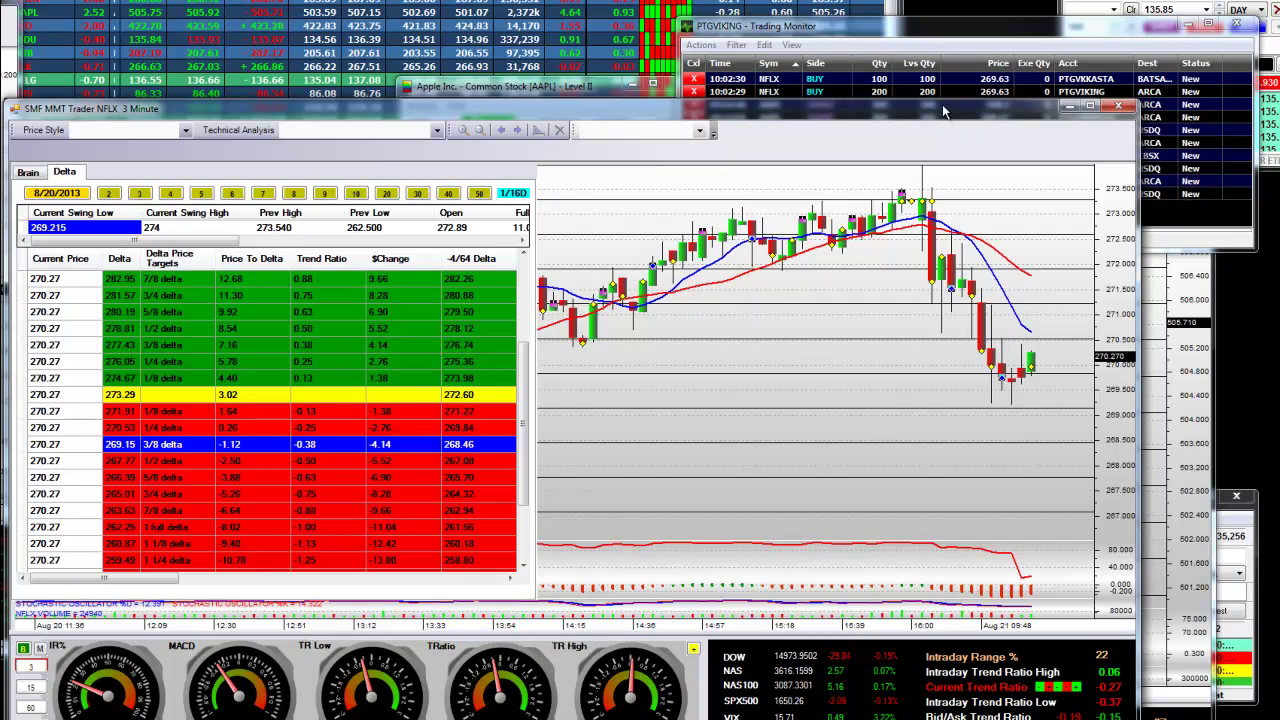
{"action": "left_click_drag", "start_coordinate": [945, 121], "coordinate": [24, 202]}
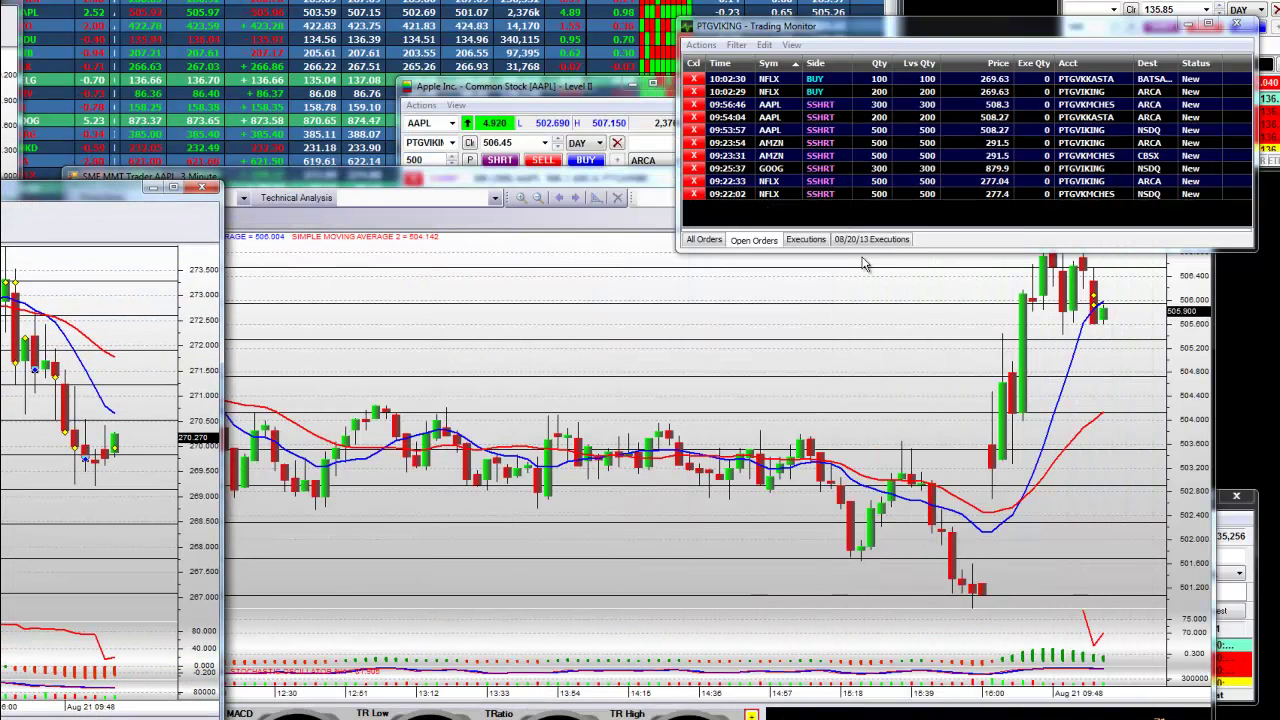
{"action": "left_click", "coordinate": [614, 186]}
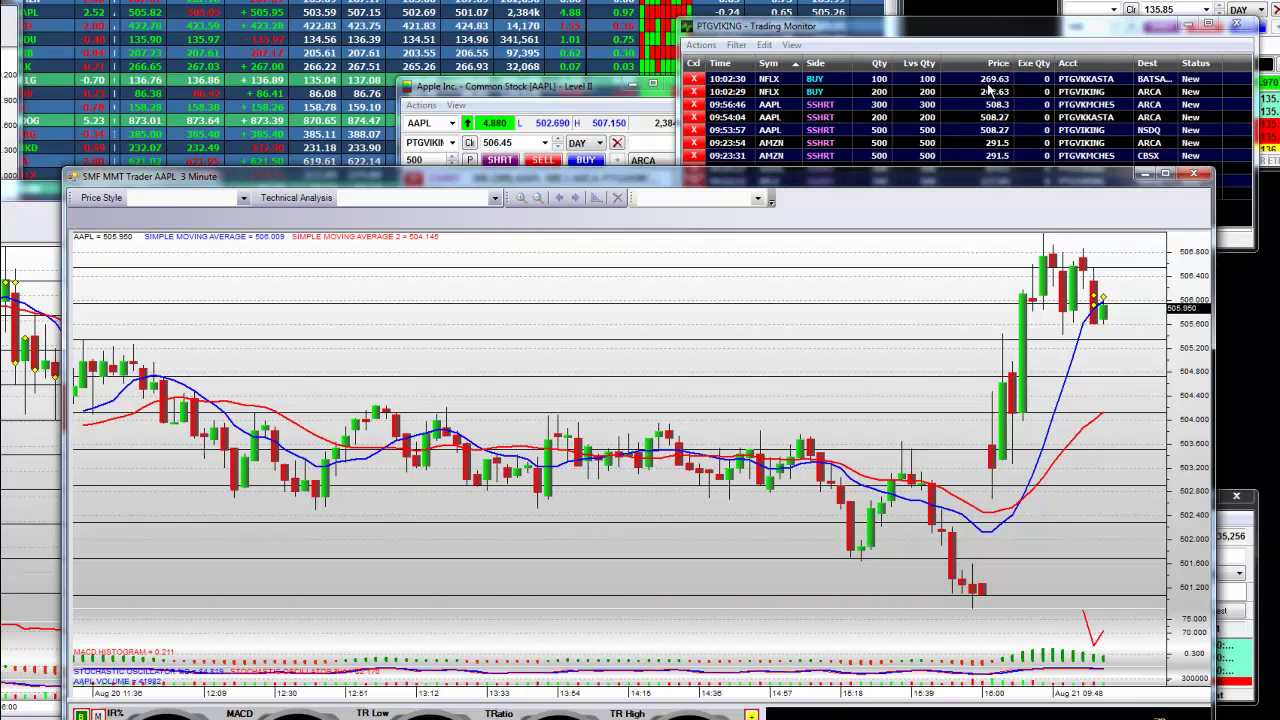
- Bring the NFLX 3-minute window back into view and switch it from the Delta targets to the Brain figures
{"action": "left_click", "coordinate": [40, 318]}
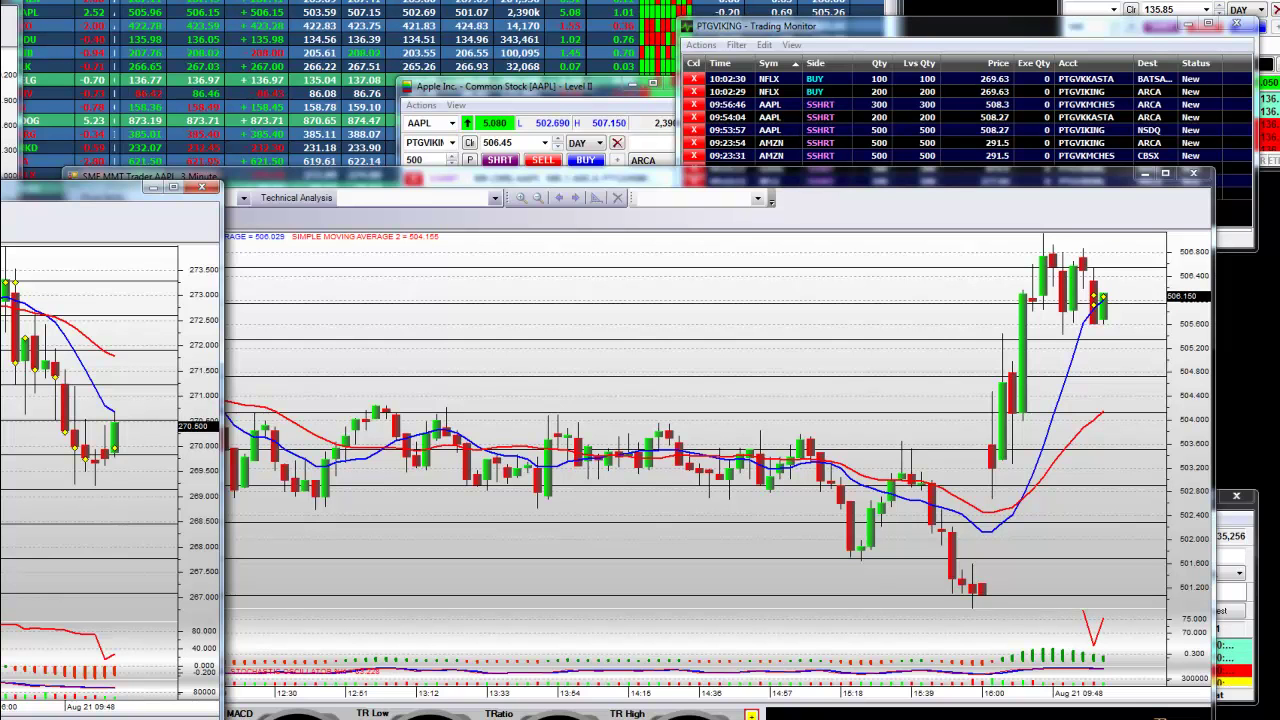
{"action": "left_click_drag", "start_coordinate": [93, 205], "coordinate": [328, 206]}
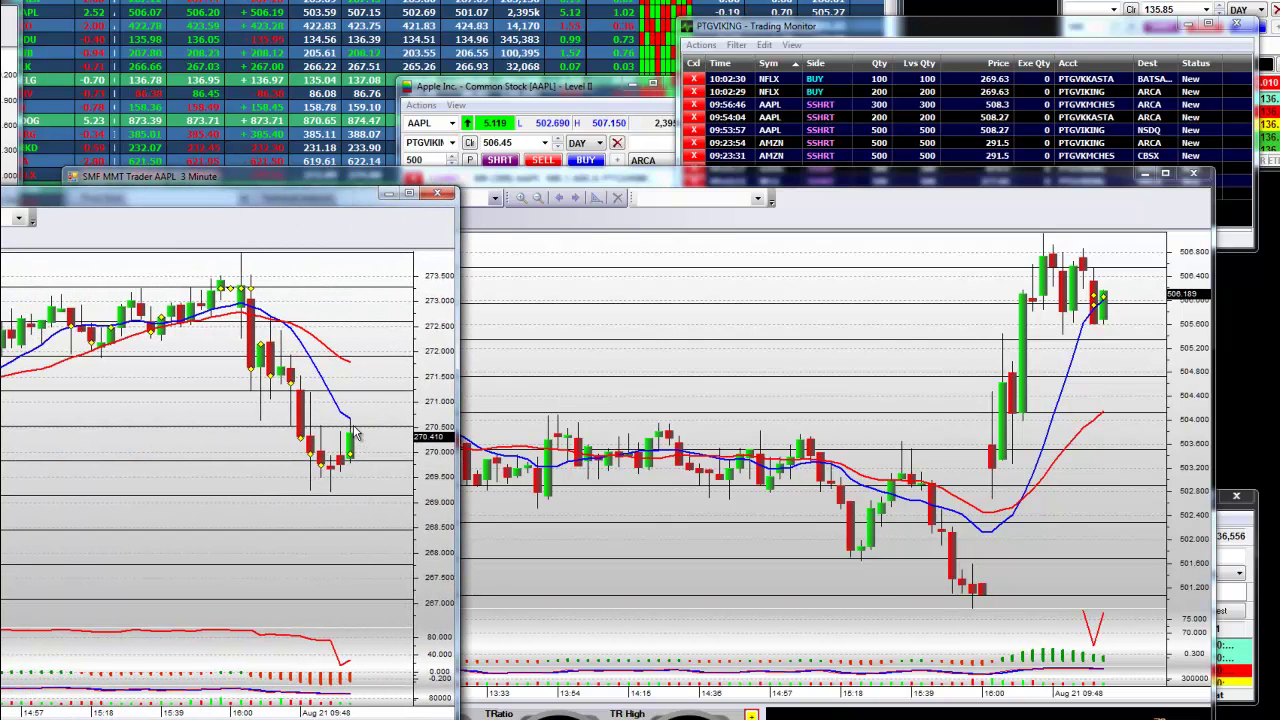
{"action": "left_click_drag", "start_coordinate": [237, 211], "coordinate": [688, 116]}
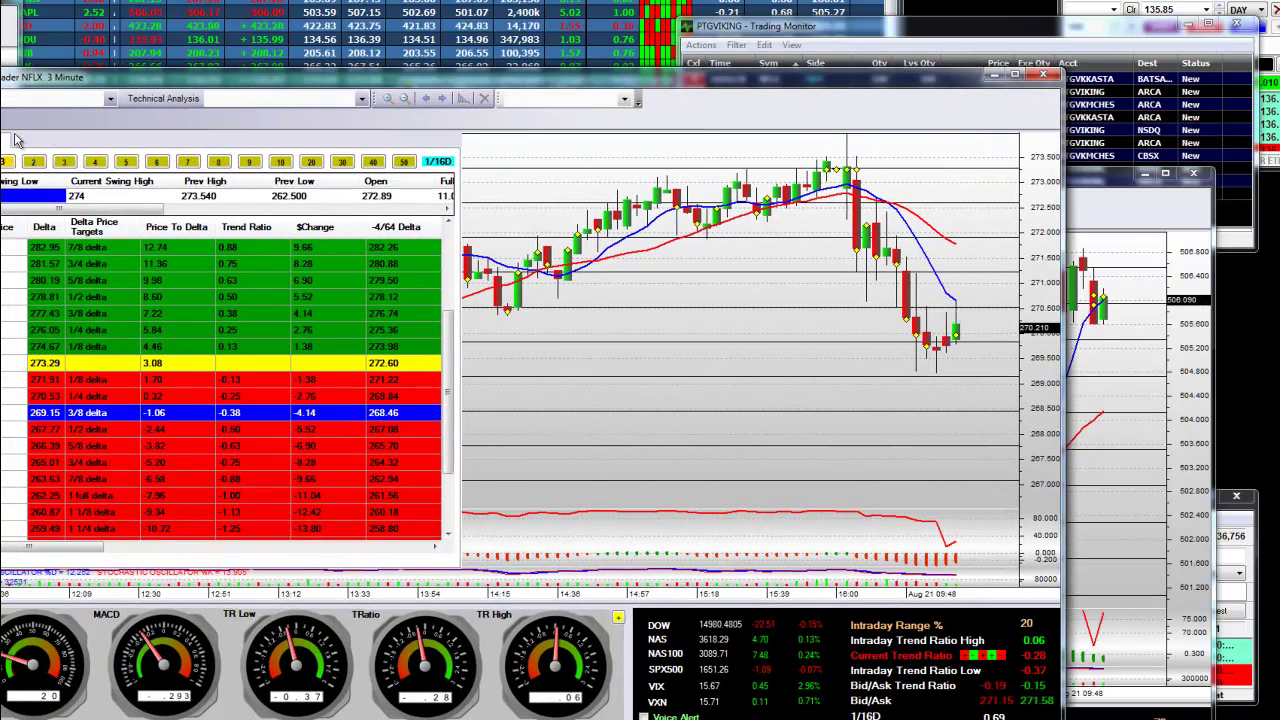
{"action": "left_click", "coordinate": [421, 232]}
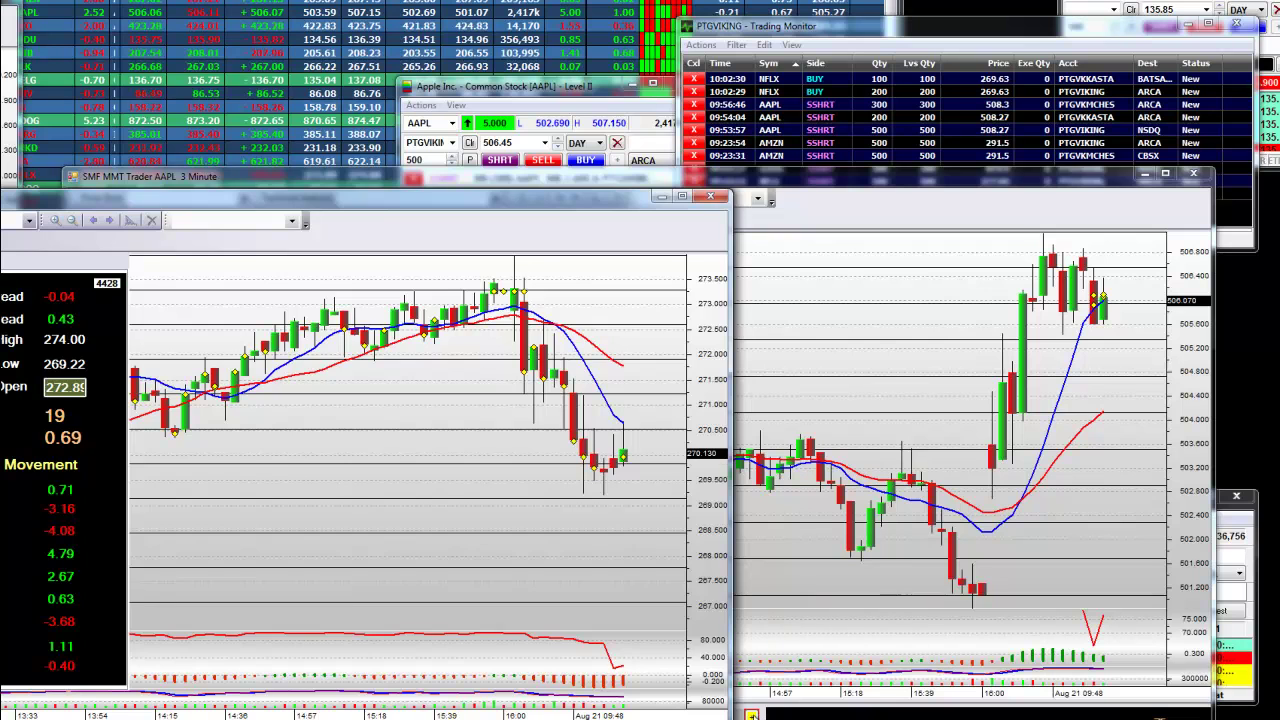
- Compare the AAPL and NFLX 3-minute charts, and slide both aside to uncover the Level II windows
{"action": "left_click", "coordinate": [765, 685]}
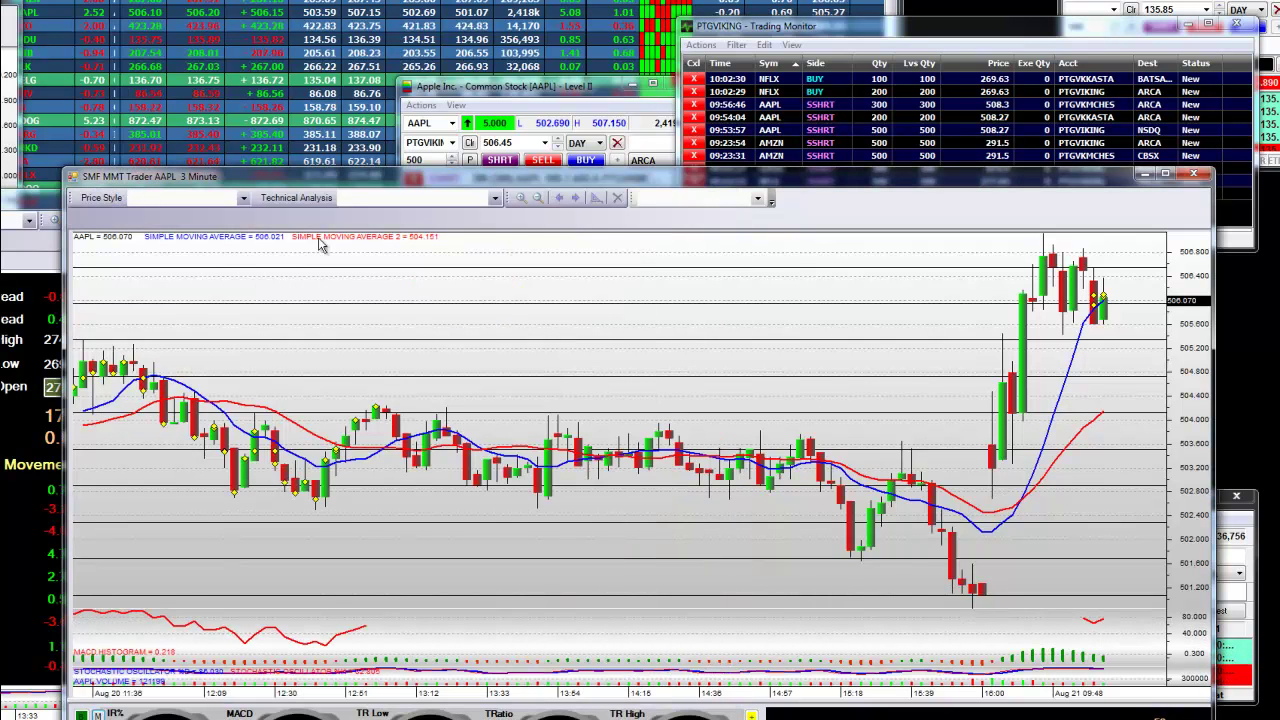
{"action": "key", "text": "alt+Tab"}
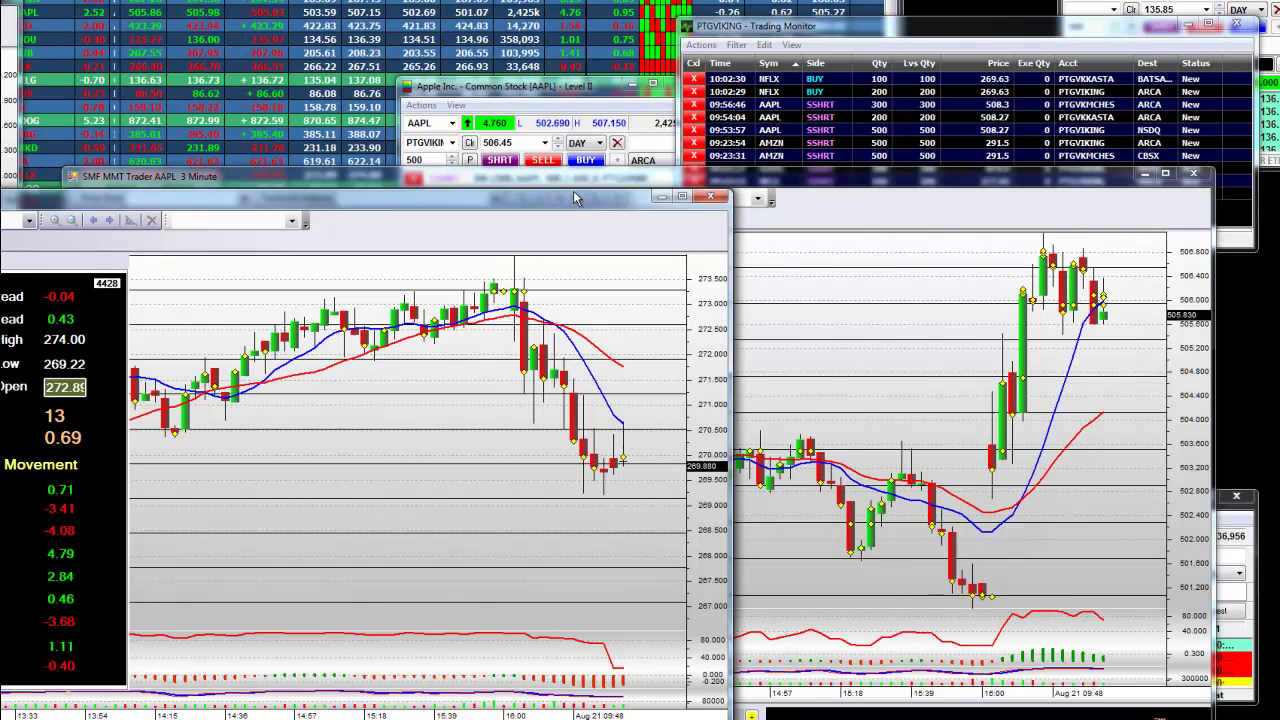
{"action": "left_click_drag", "start_coordinate": [575, 197], "coordinate": [155, 217]}
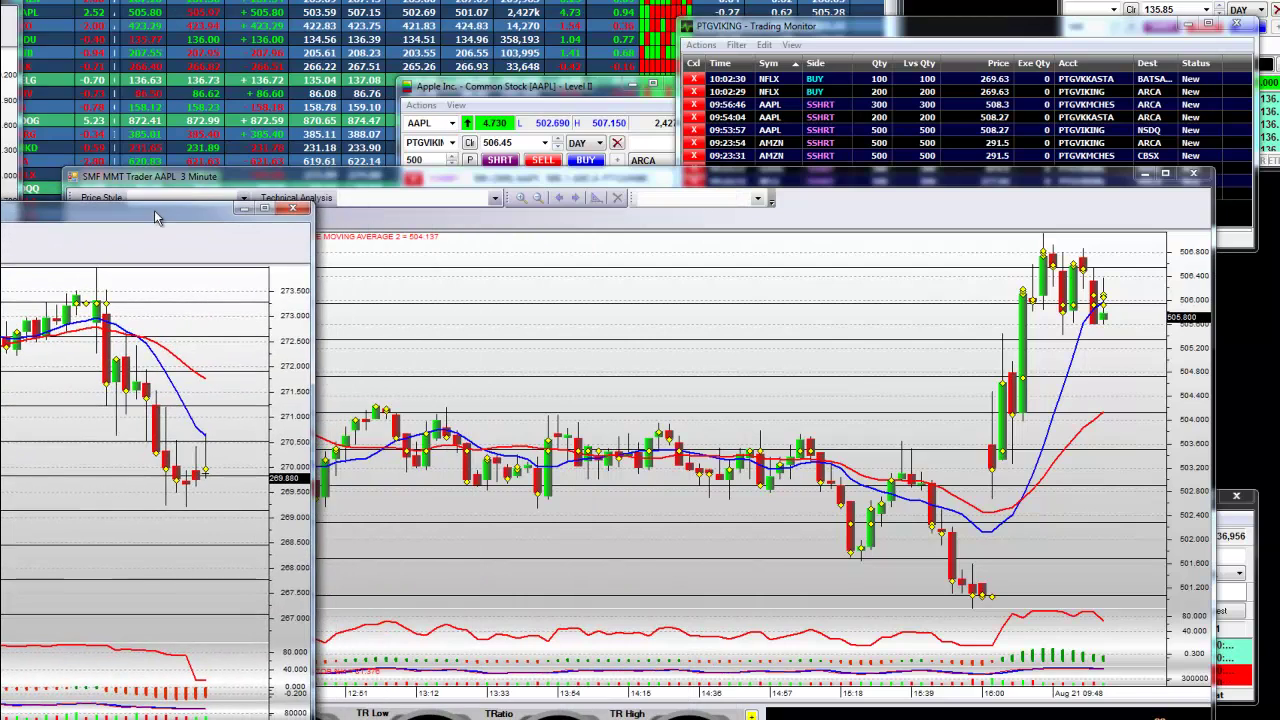
{"action": "left_click_drag", "start_coordinate": [1082, 176], "coordinate": [1279, 60]}
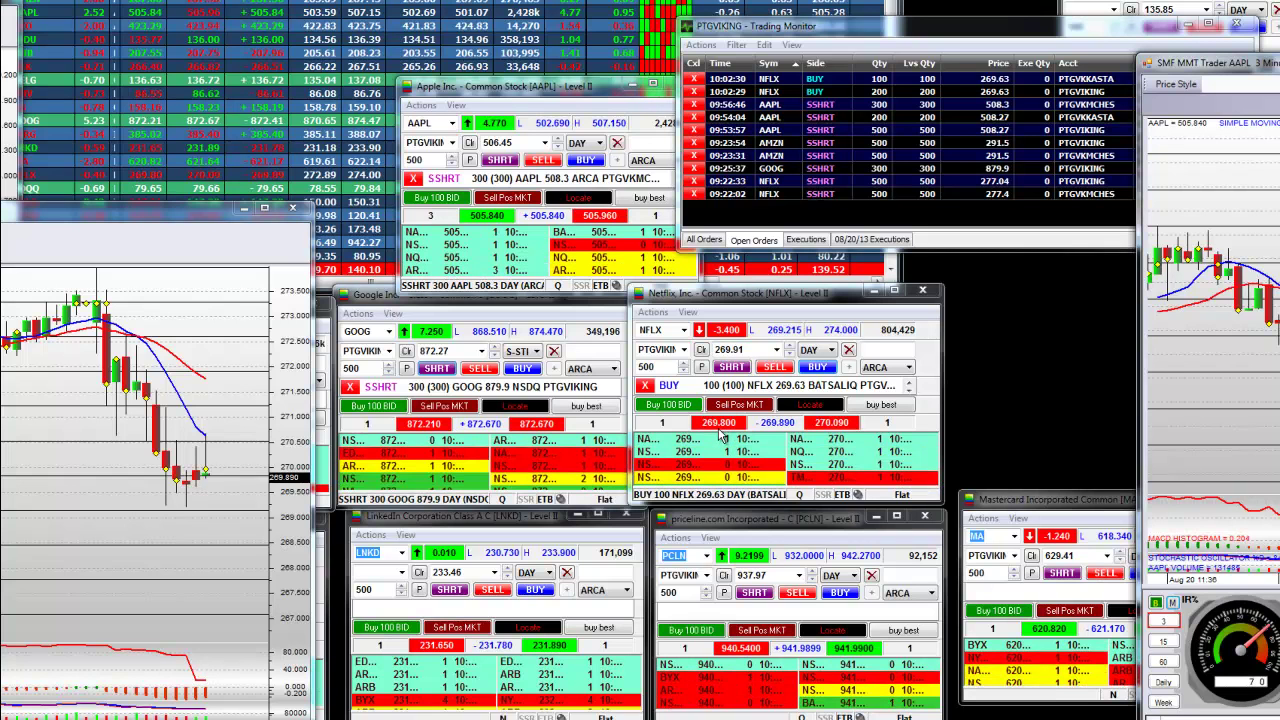
- Cancel the two open NFLX buy orders at 269.63, for 100 and 200 shares
{"action": "left_click", "coordinate": [1015, 88]}
{"action": "left_click", "coordinate": [1015, 91]}
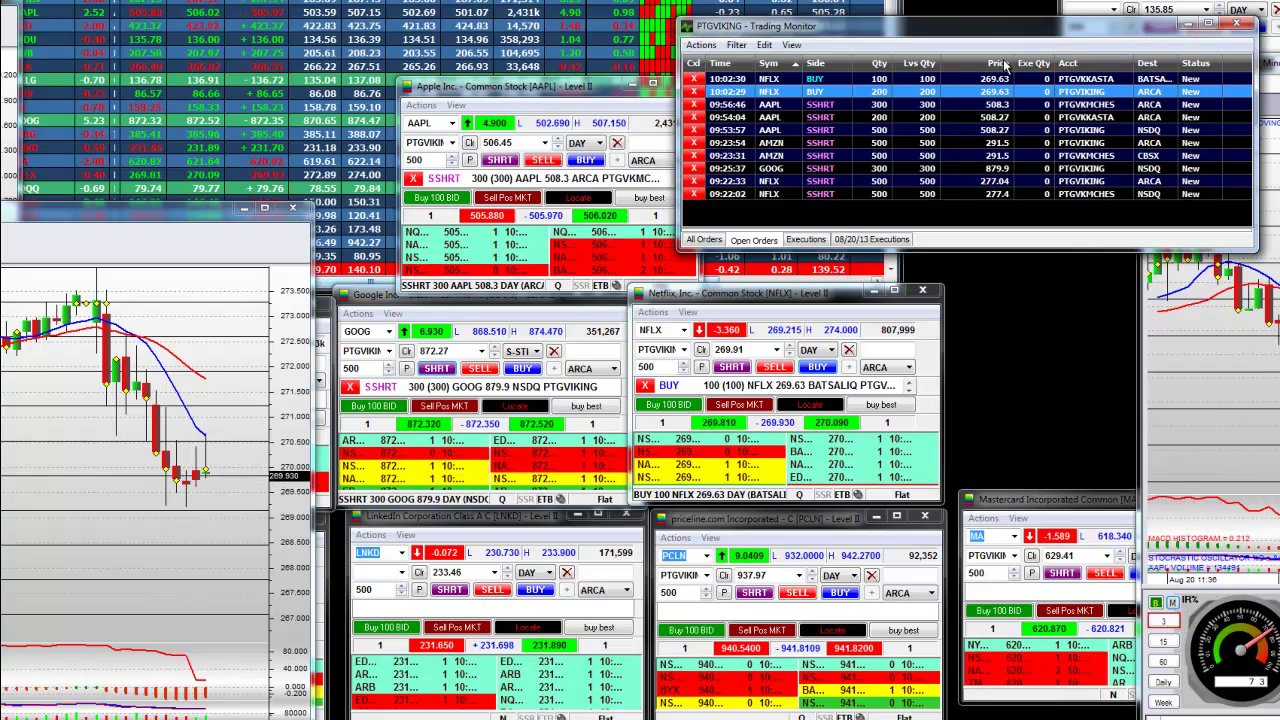
{"action": "left_click", "coordinate": [700, 79]}
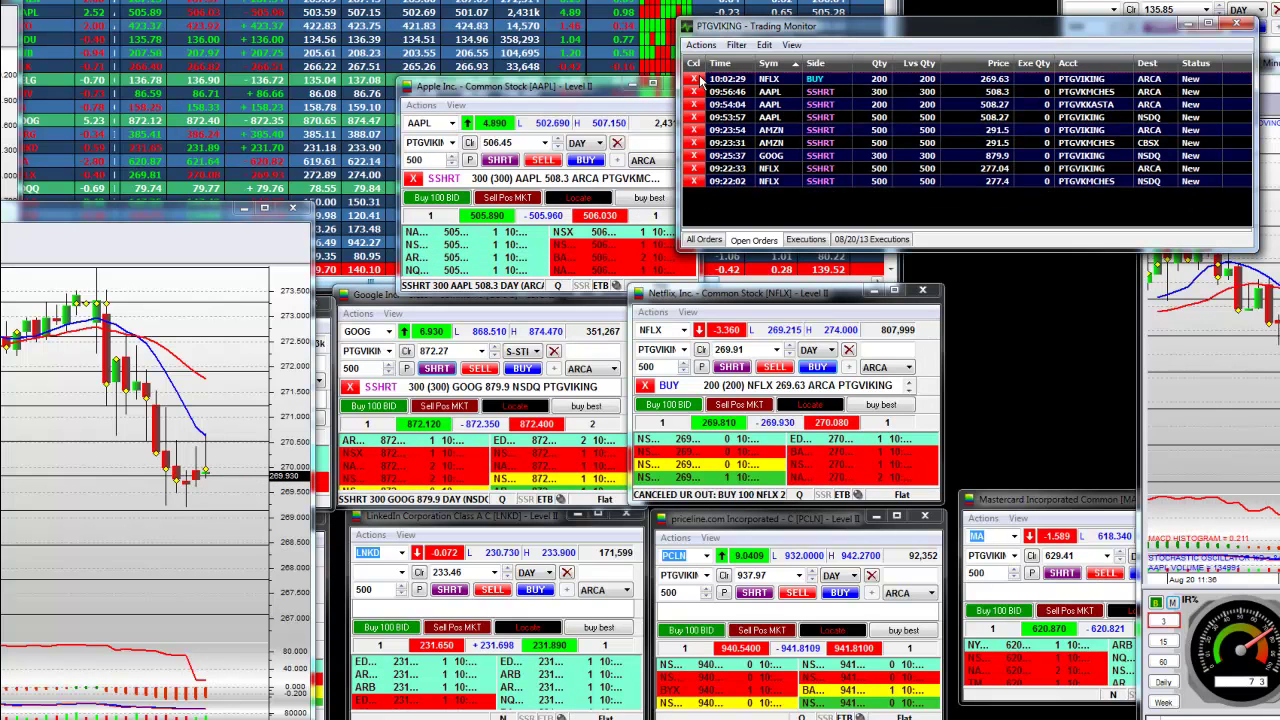
{"action": "left_click", "coordinate": [700, 79]}
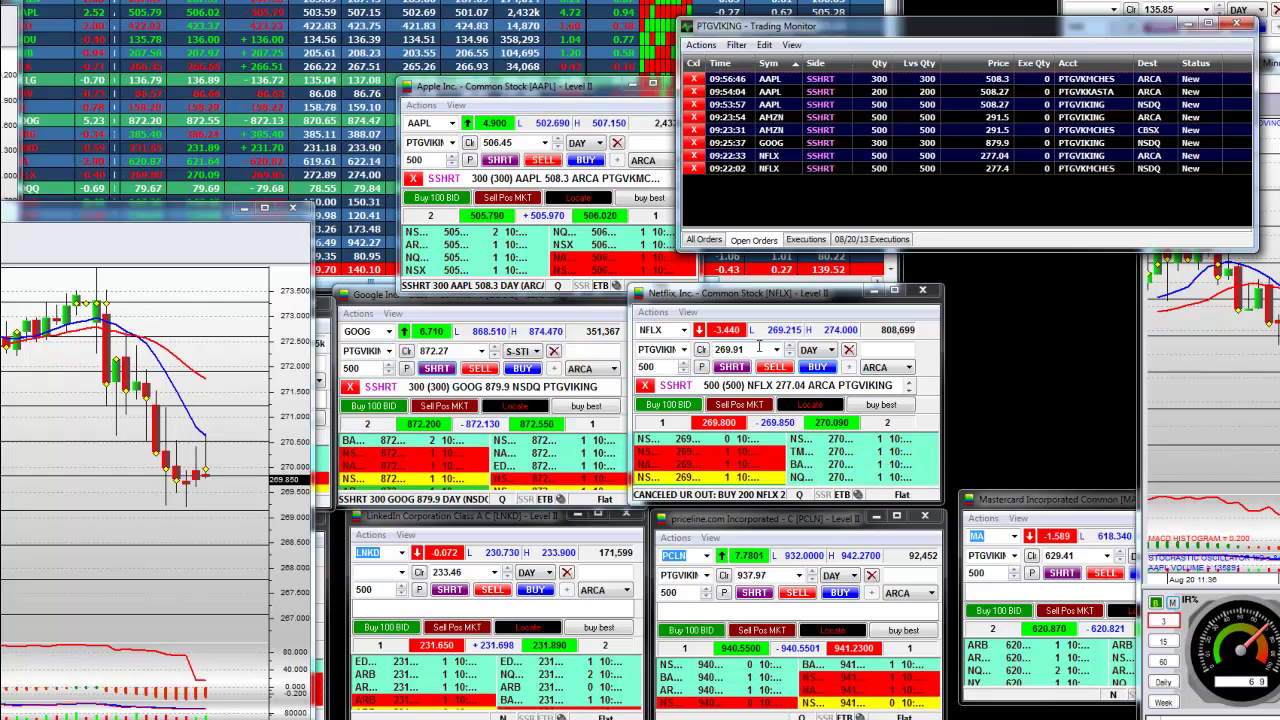
- Place a buy order for 300 NFLX shares at 268.75 on ARCA
{"action": "left_click", "coordinate": [760, 348]}
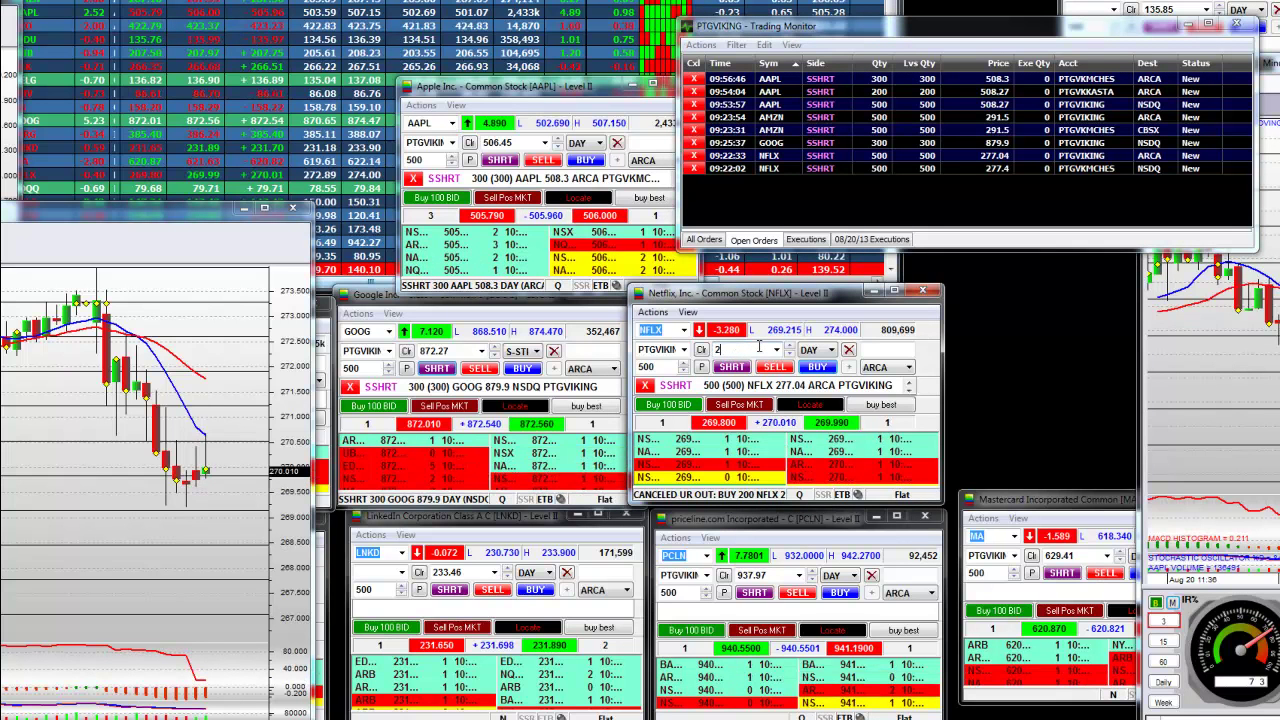
{"action": "type", "text": "268"}
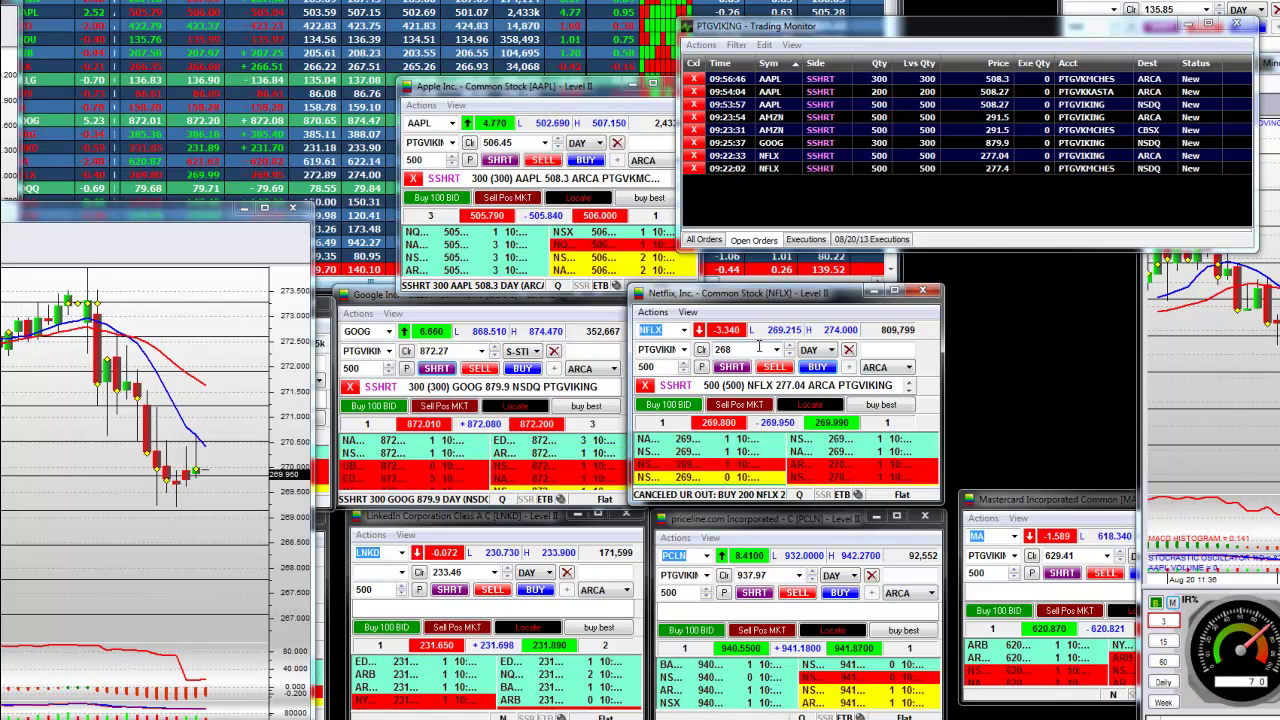
{"action": "type", "text": ".75"}
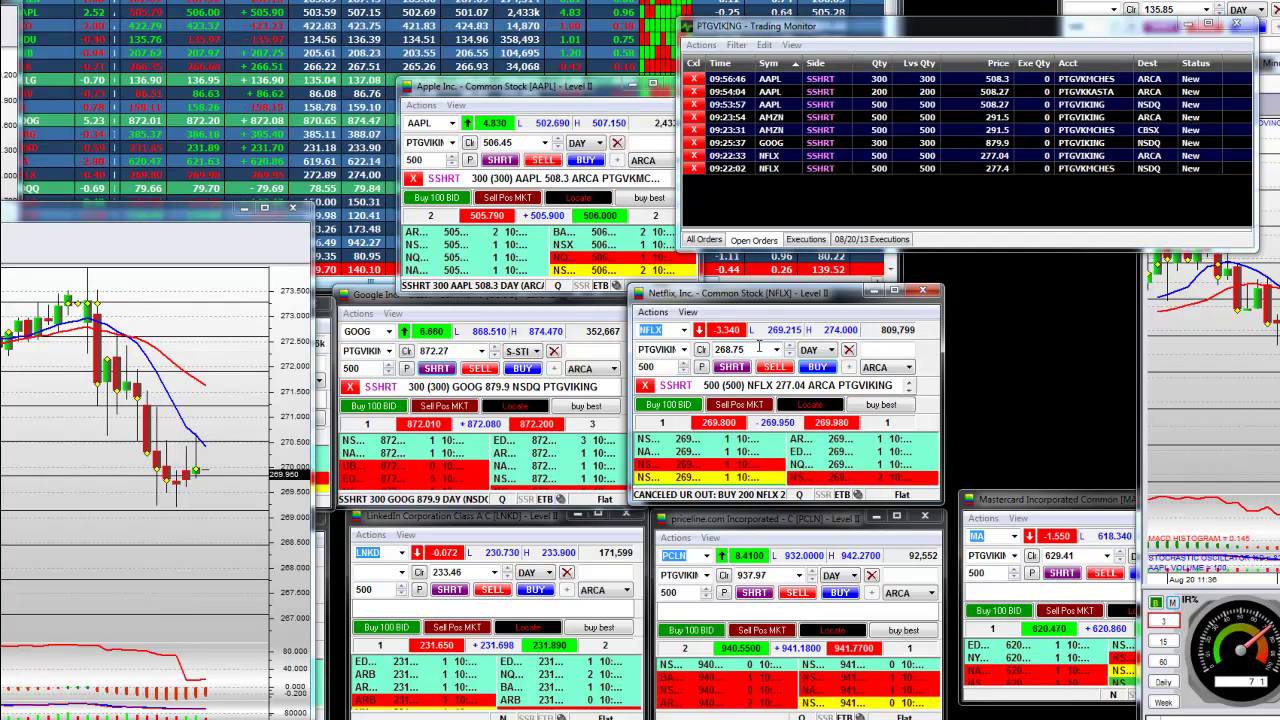
{"action": "double_click", "coordinate": [661, 369]}
{"action": "type", "text": "3"}
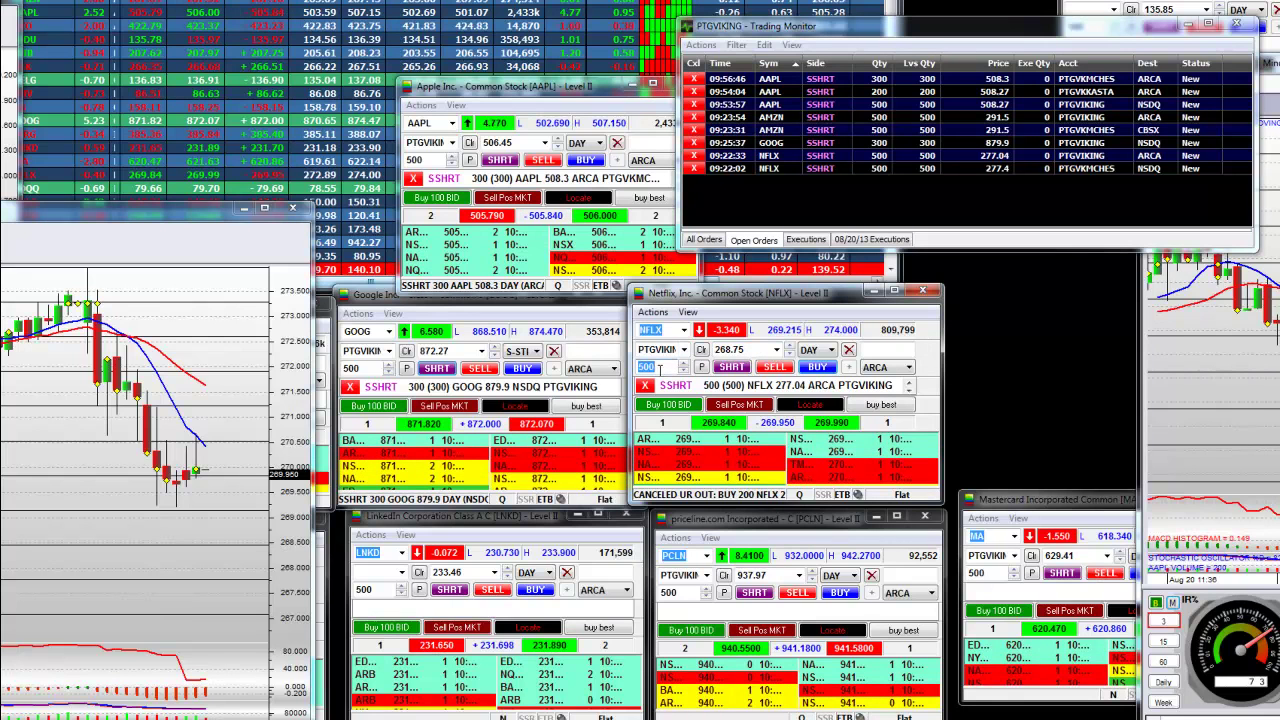
{"action": "type", "text": "00"}
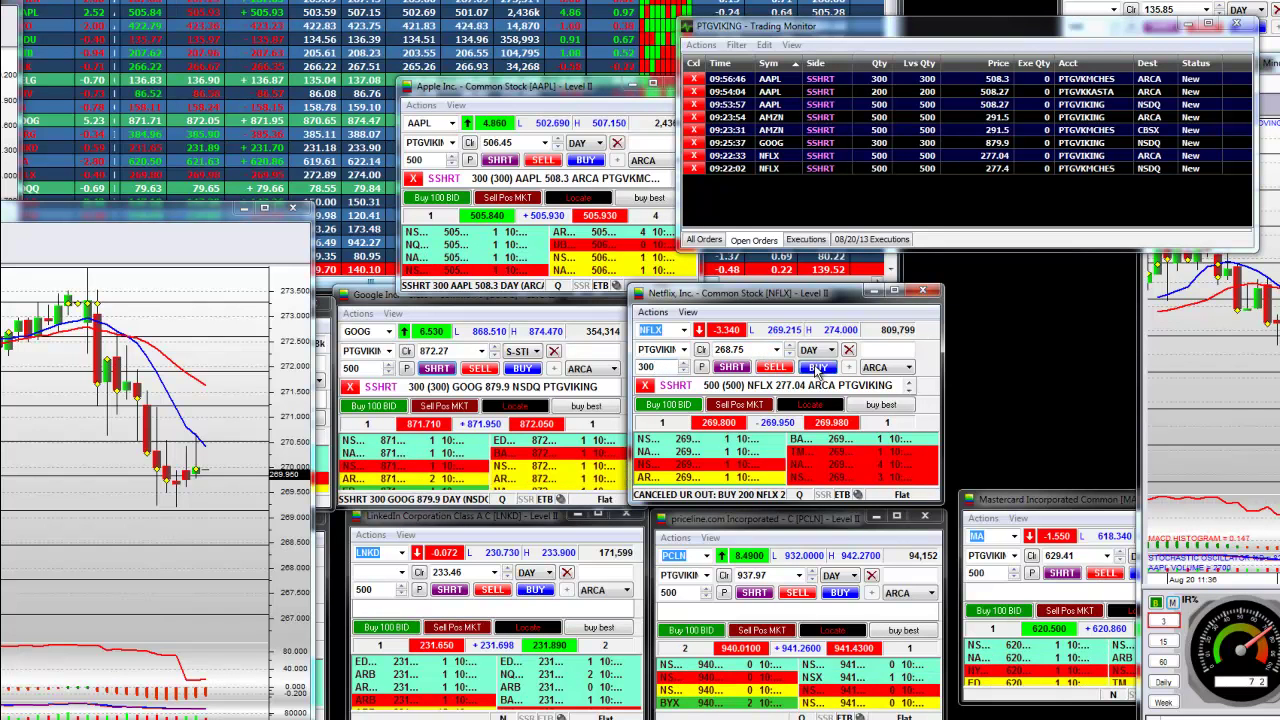
{"action": "left_click", "coordinate": [816, 367]}
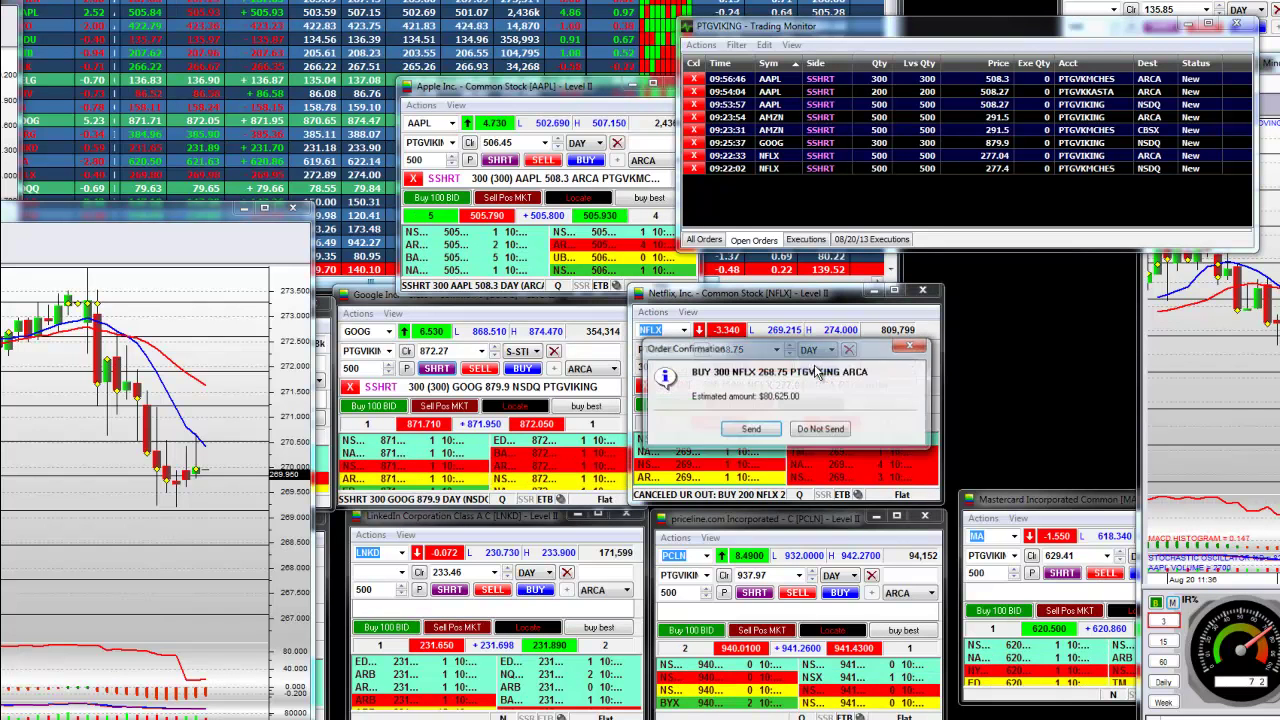
{"action": "left_click", "coordinate": [749, 430]}
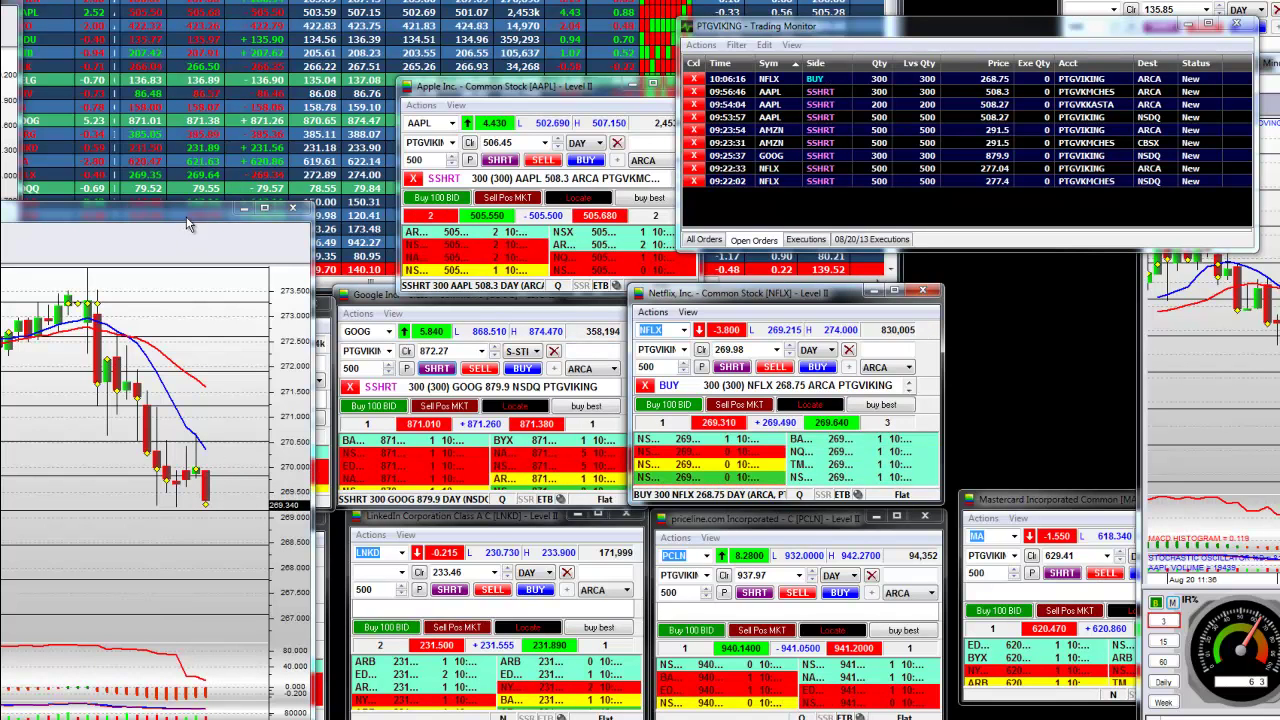
- Bring the NFLX chart further into view beside the order windows and review the NFLX buy orders at 268.75
{"action": "left_click", "coordinate": [365, 175]}
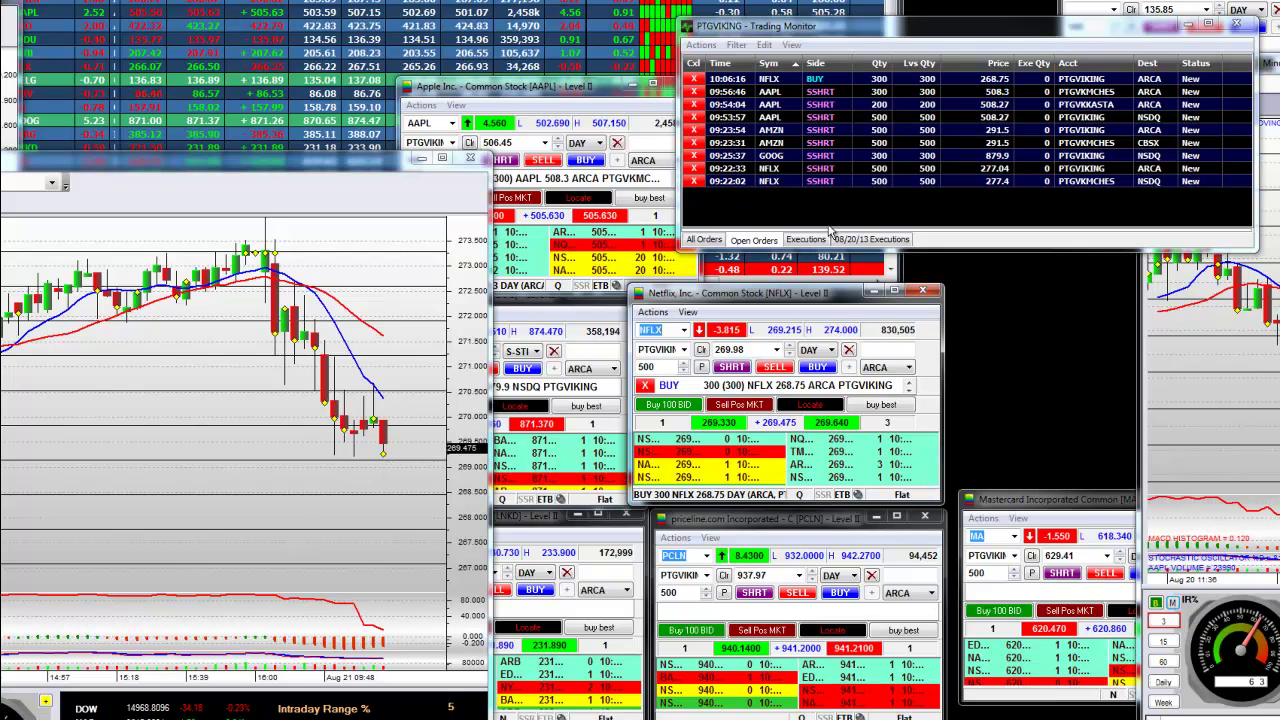
{"action": "left_click", "coordinate": [992, 80]}
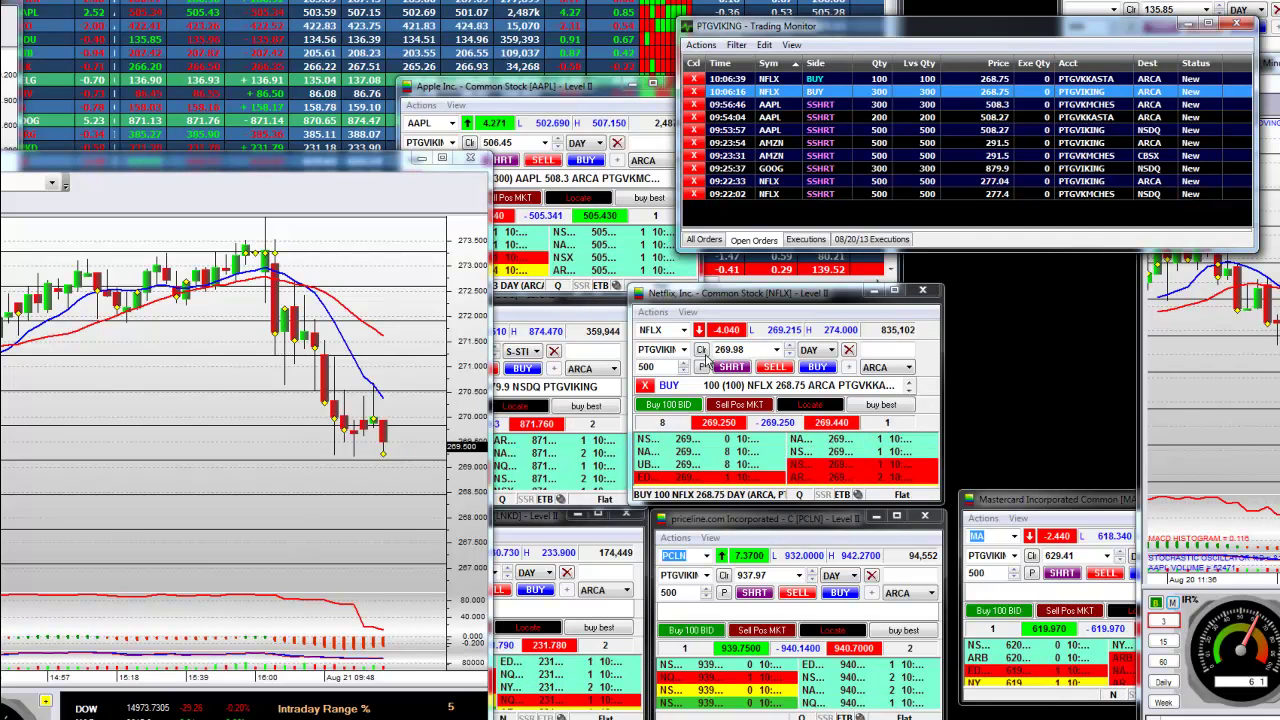
{"action": "left_click", "coordinate": [986, 81]}
{"action": "left_click", "coordinate": [990, 91]}
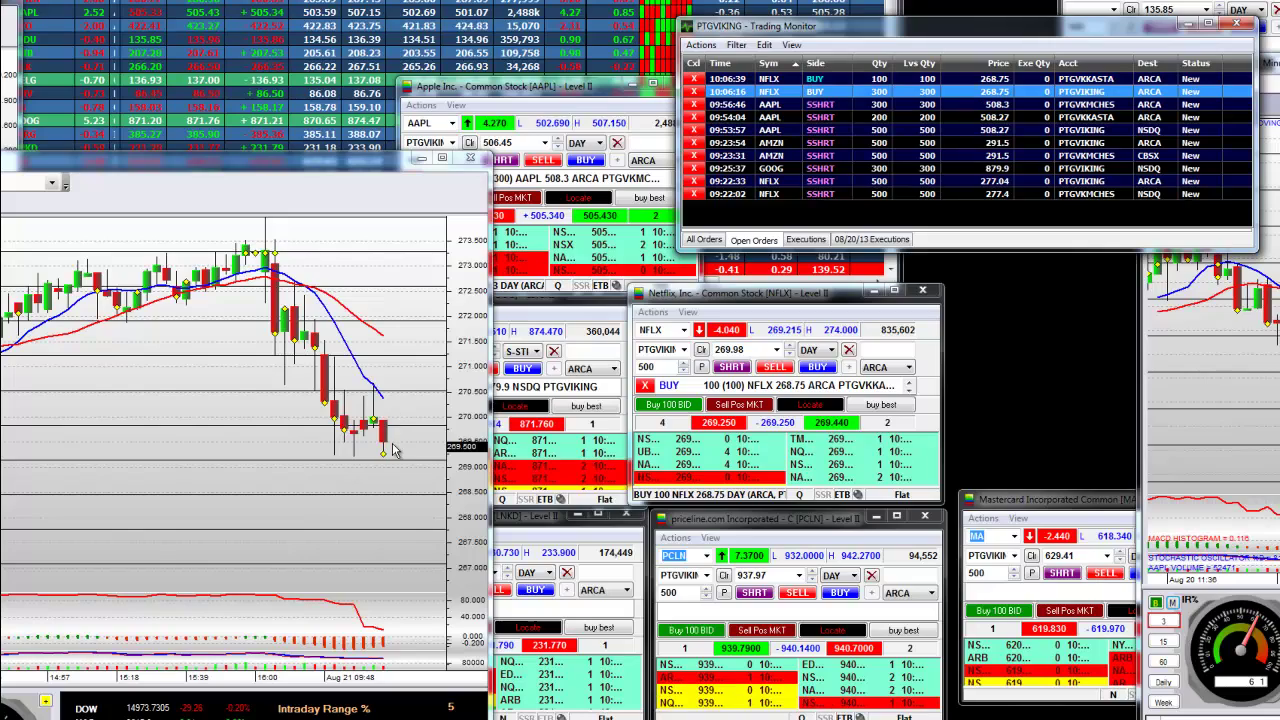
- Bring the NFLX 3-minute window fully into view and examine its Delta price targets around the 1/2 delta
{"action": "left_click_drag", "start_coordinate": [284, 204], "coordinate": [973, 96]}
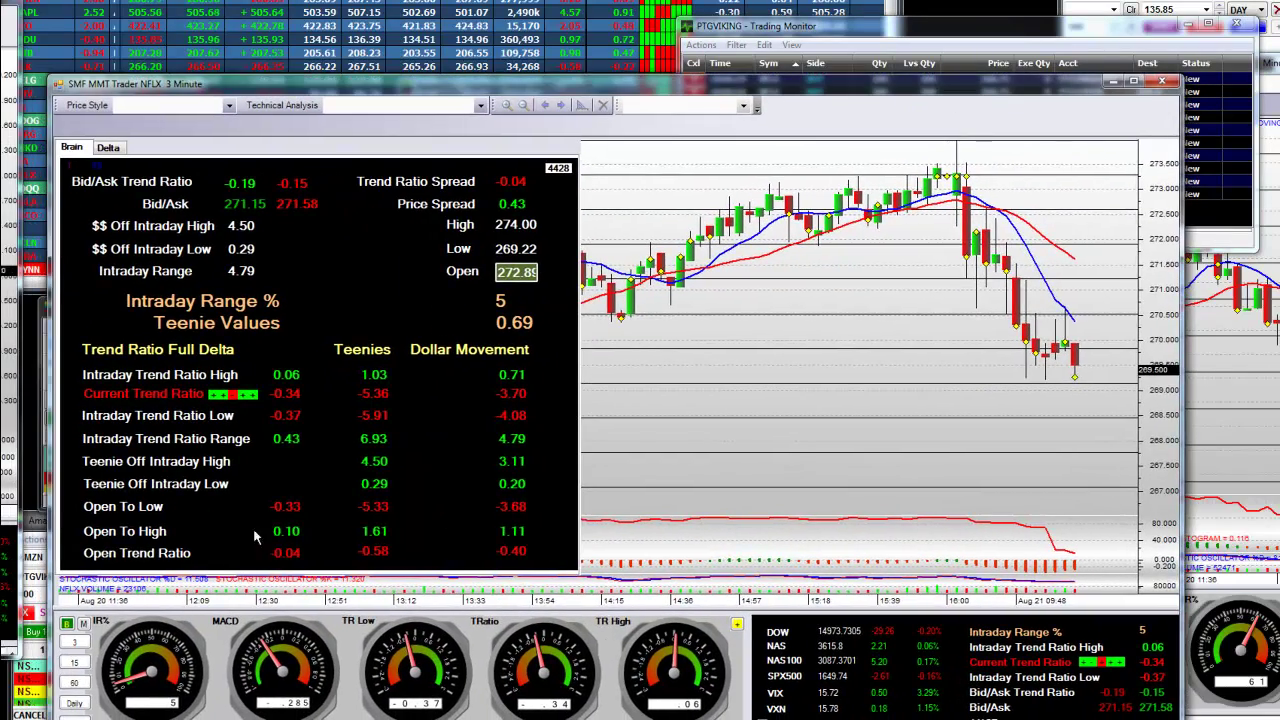
{"action": "left_click", "coordinate": [67, 624]}
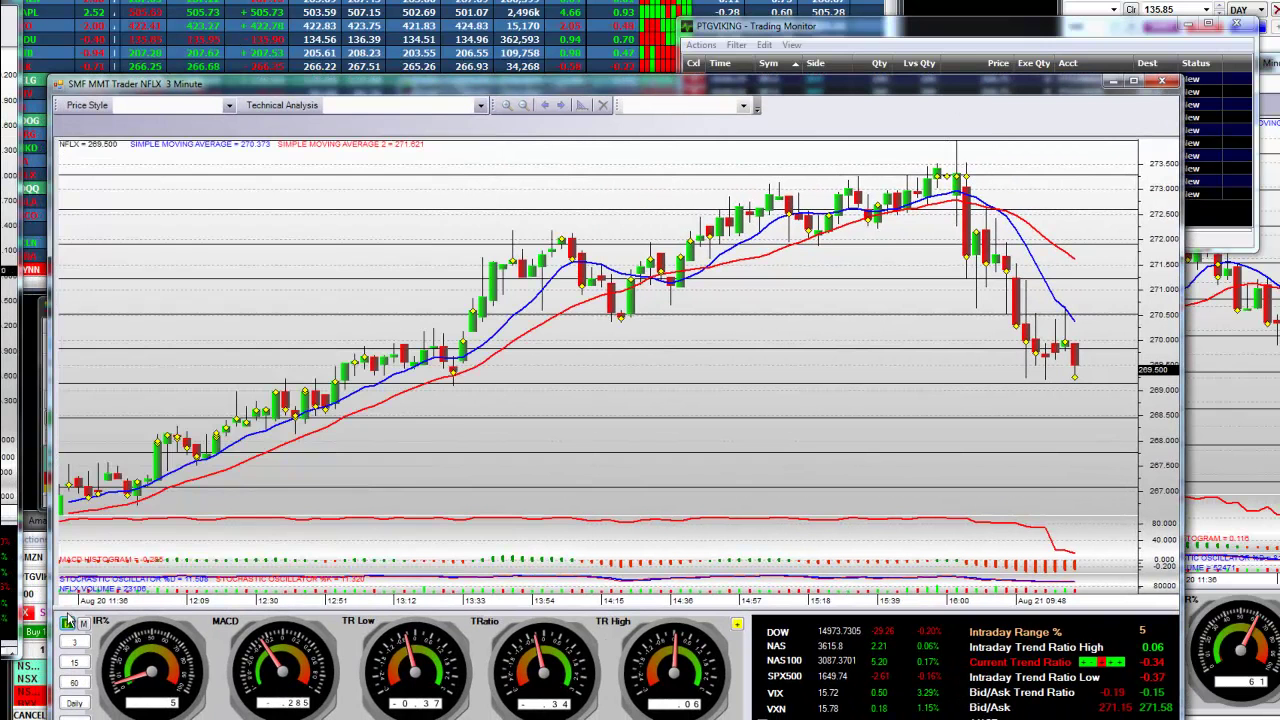
{"action": "left_click", "coordinate": [67, 623]}
{"action": "left_click", "coordinate": [108, 147]}
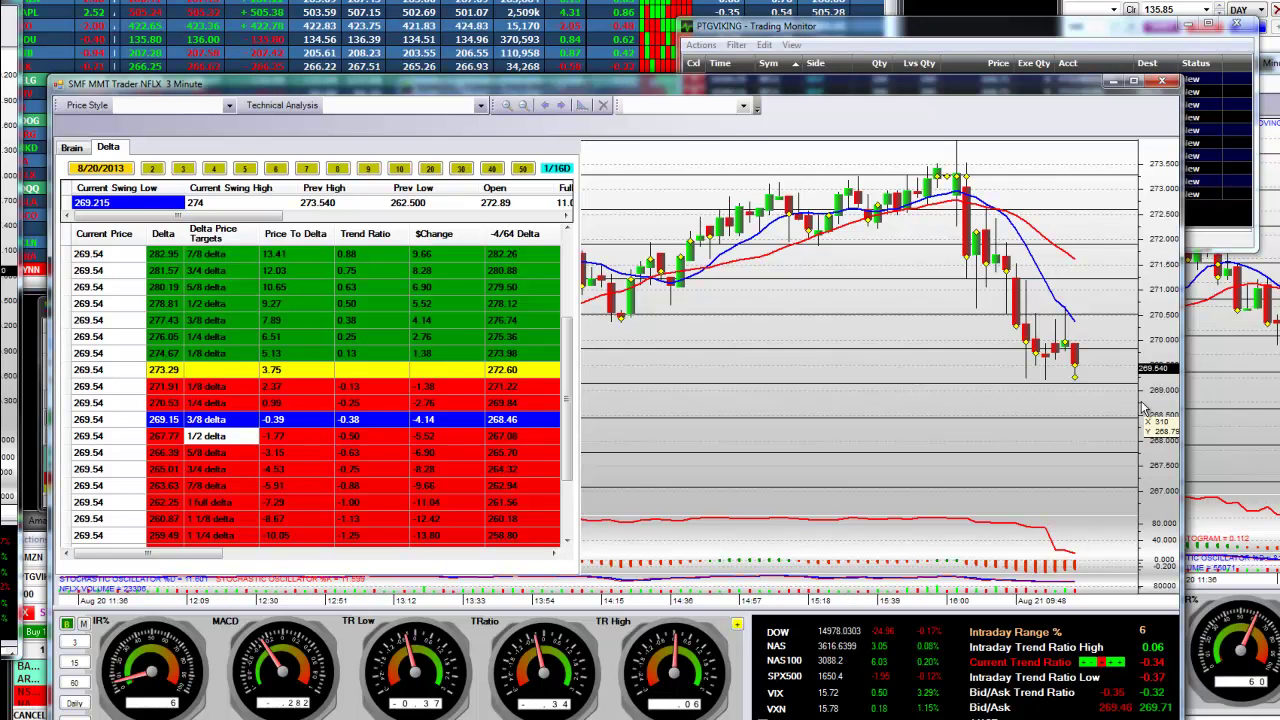
{"action": "left_click_drag", "start_coordinate": [873, 95], "coordinate": [855, 165]}
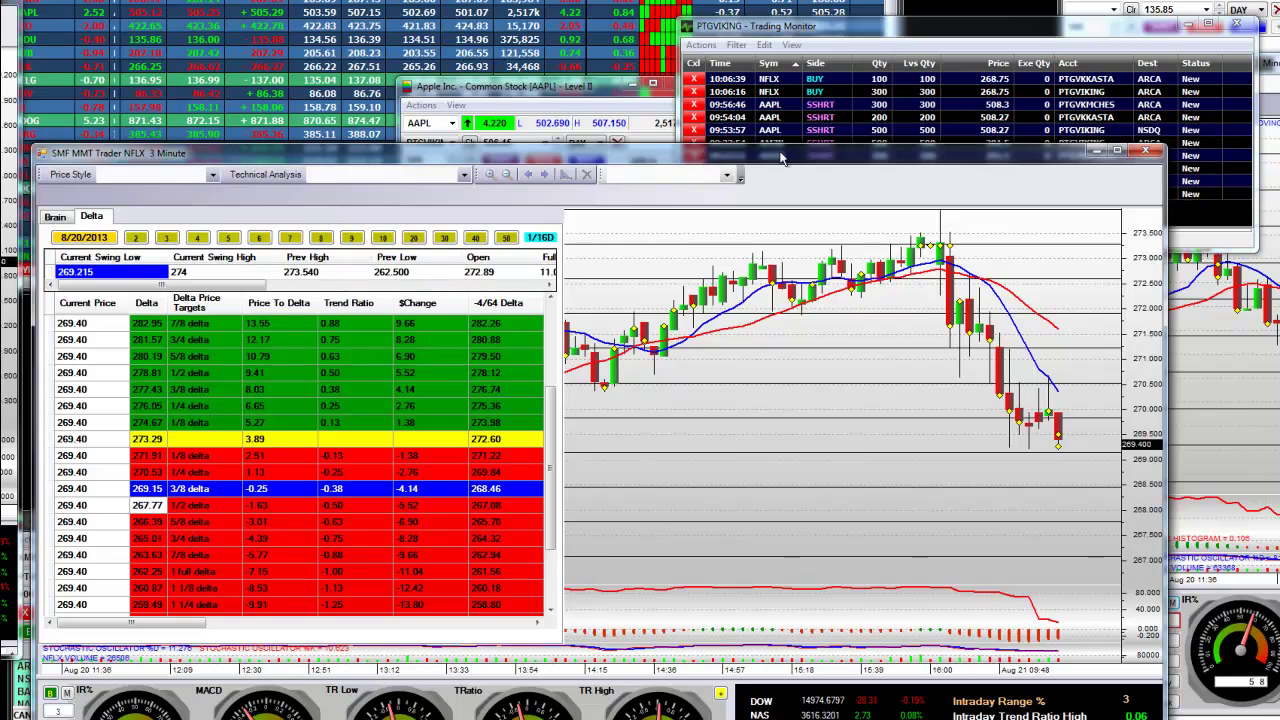
{"action": "left_click_drag", "start_coordinate": [670, 178], "coordinate": [901, 68]}
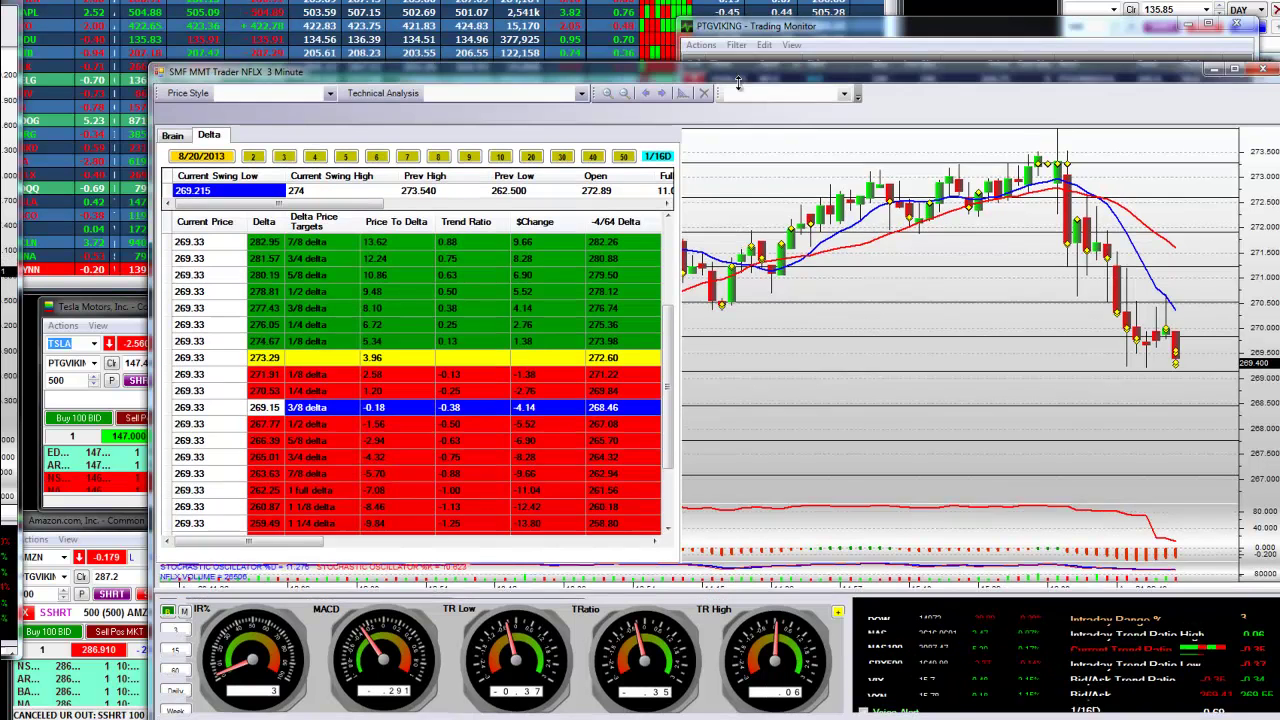
- Slide the NFLX window aside and cancel the two open NFLX buy orders at 268.75, for 100 and 300 shares
{"action": "left_click_drag", "start_coordinate": [940, 60], "coordinate": [940, 88]}
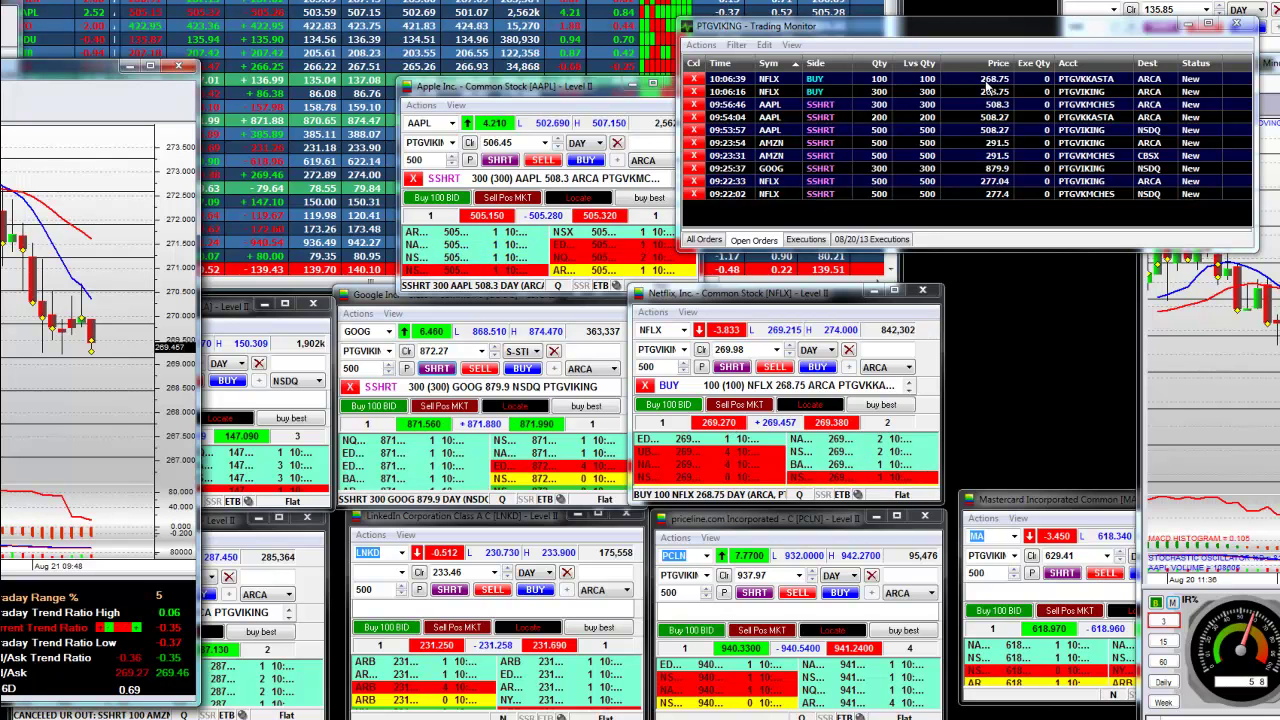
{"action": "left_click", "coordinate": [697, 80]}
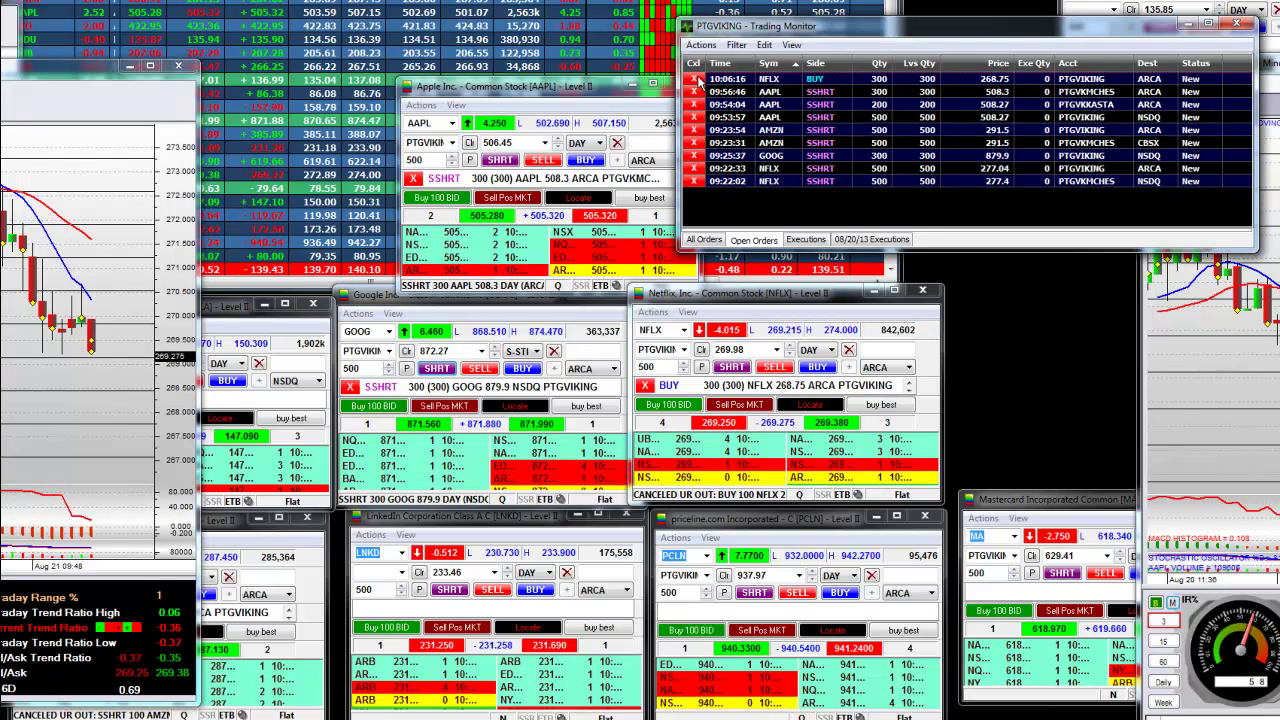
{"action": "left_click", "coordinate": [695, 79]}
- Show the NFLX chart beside its Level II window and set the NFLX order price to 267.79
{"action": "left_click_drag", "start_coordinate": [79, 72], "coordinate": [487, 28]}
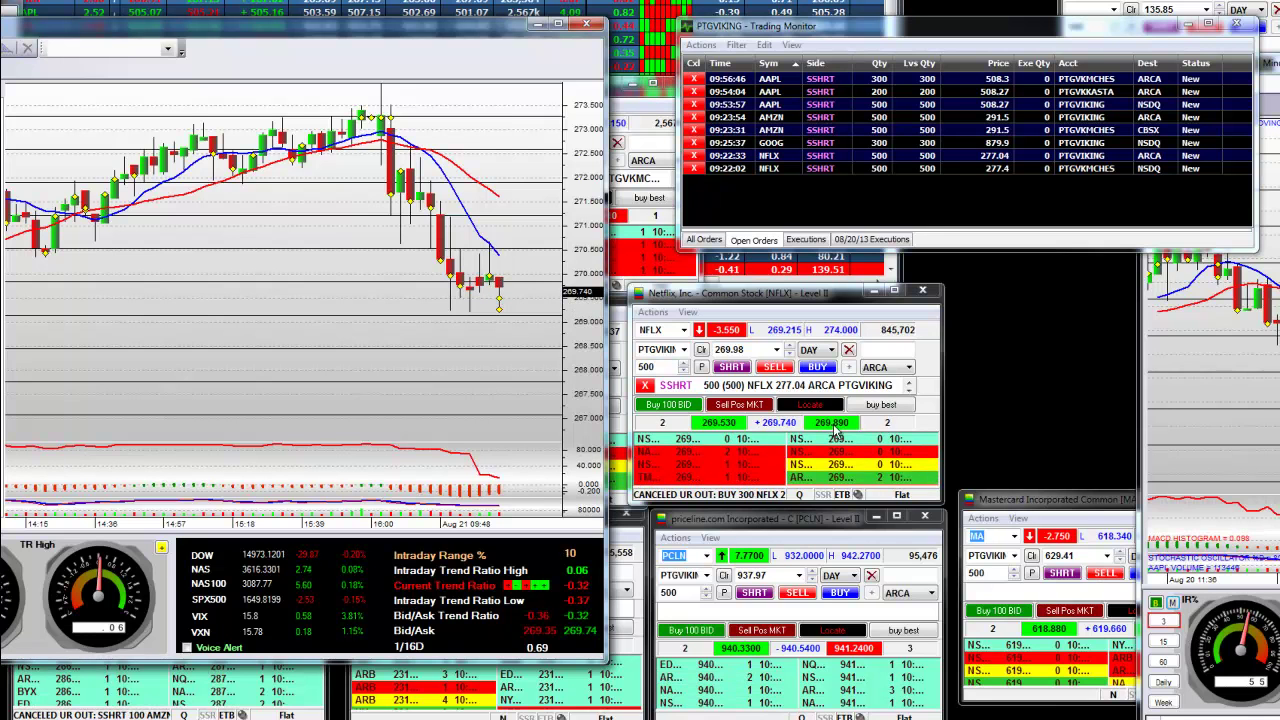
{"action": "left_click", "coordinate": [742, 349]}
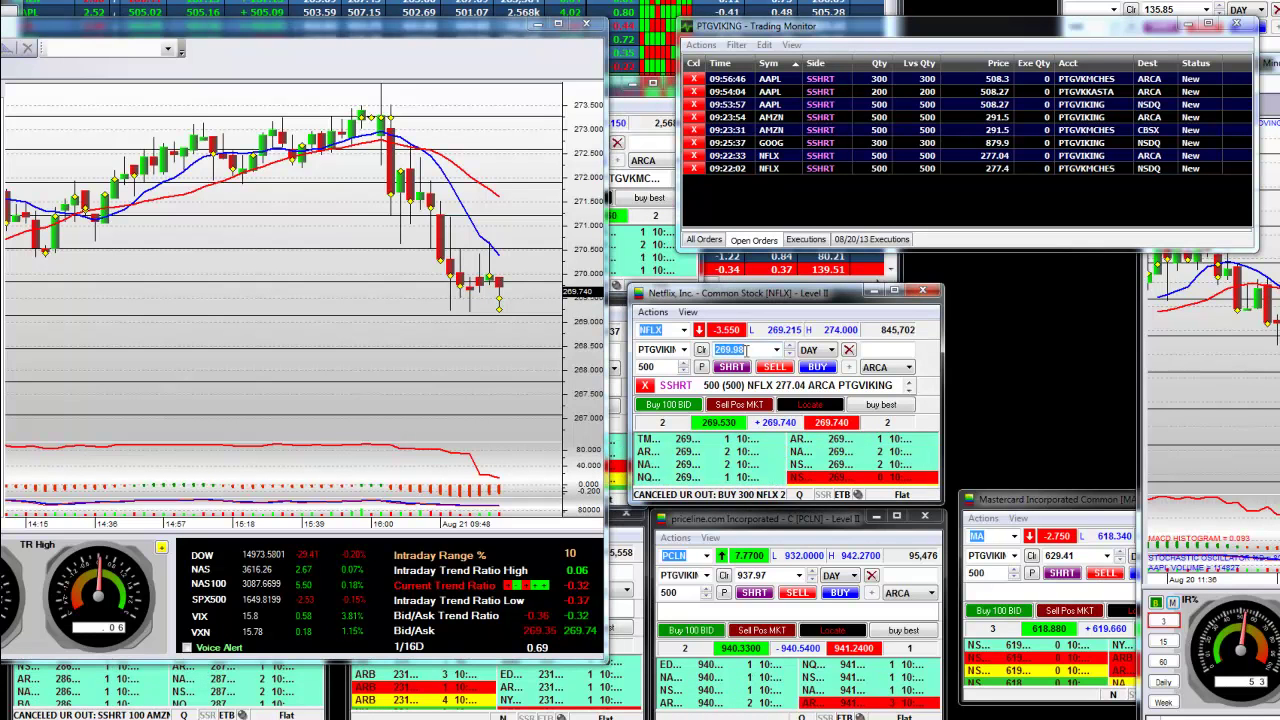
{"action": "type", "text": "26"}
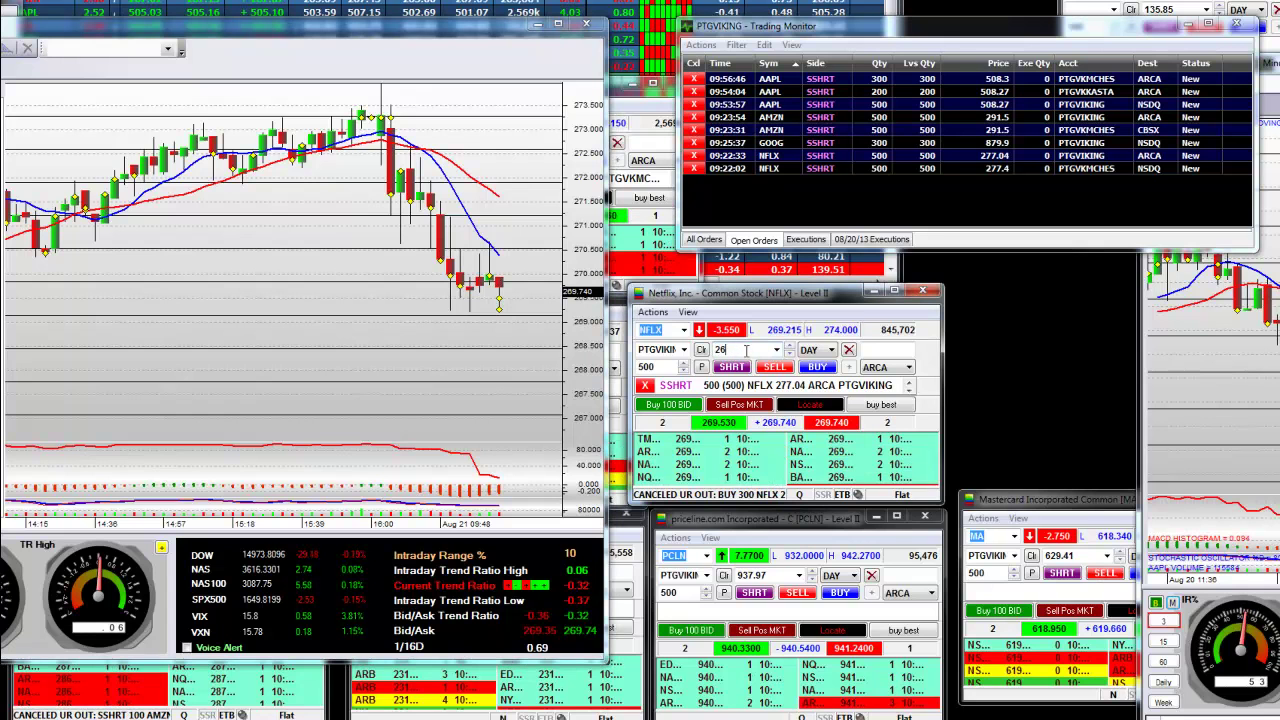
{"action": "type", "text": "7.79"}
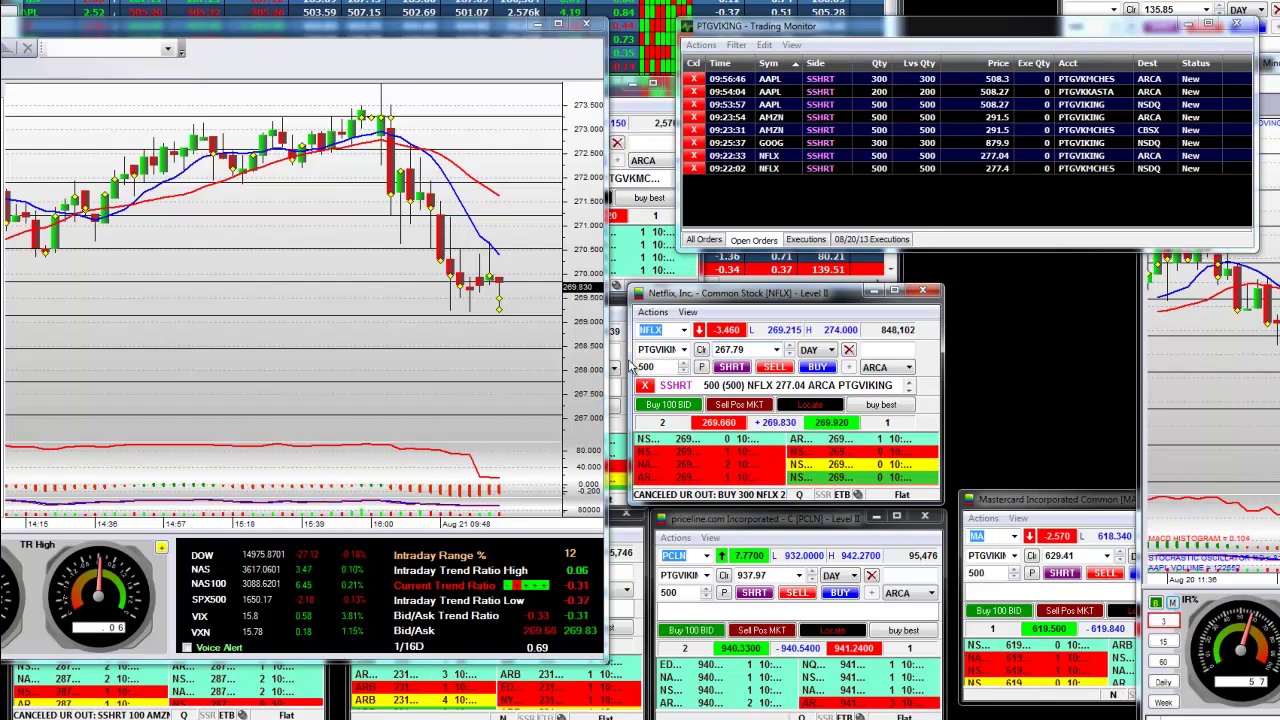
- Set the NFLX order quantity to 300 shares and send it as a buy order to ARCA
{"action": "double_click", "coordinate": [657, 366]}
{"action": "type", "text": "200"}
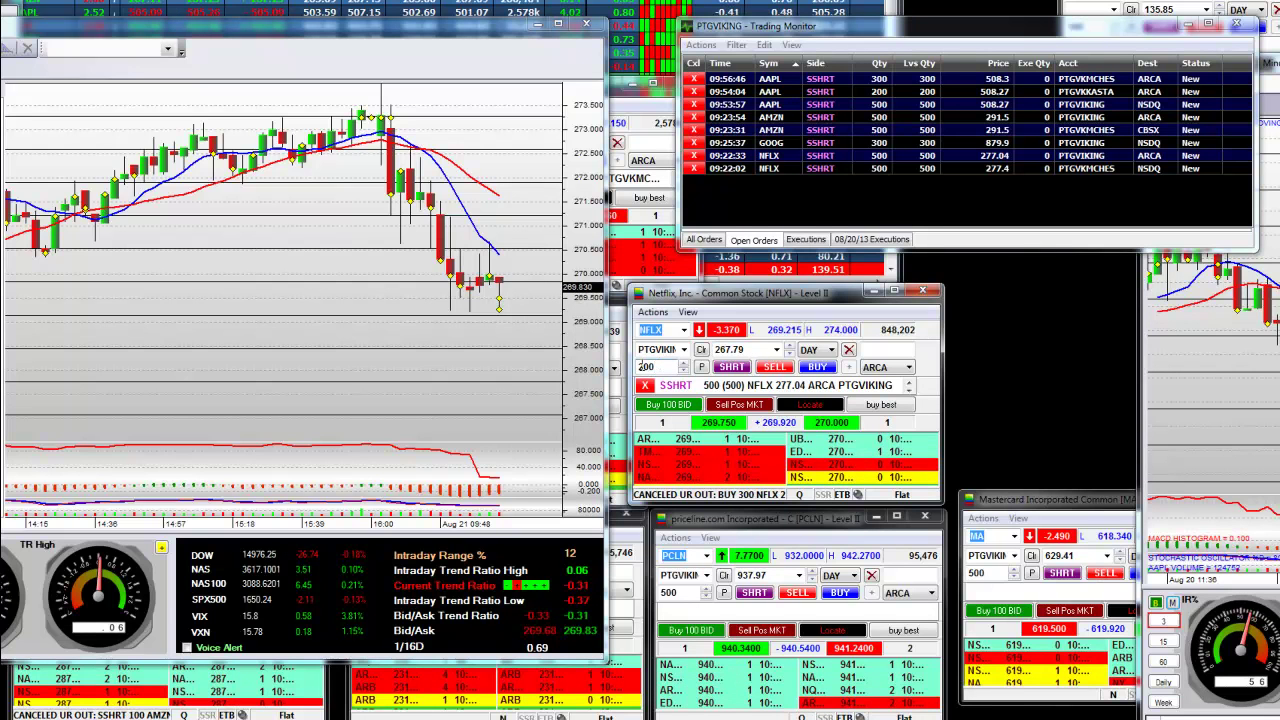
{"action": "double_click", "coordinate": [642, 366]}
{"action": "type", "text": "2"}
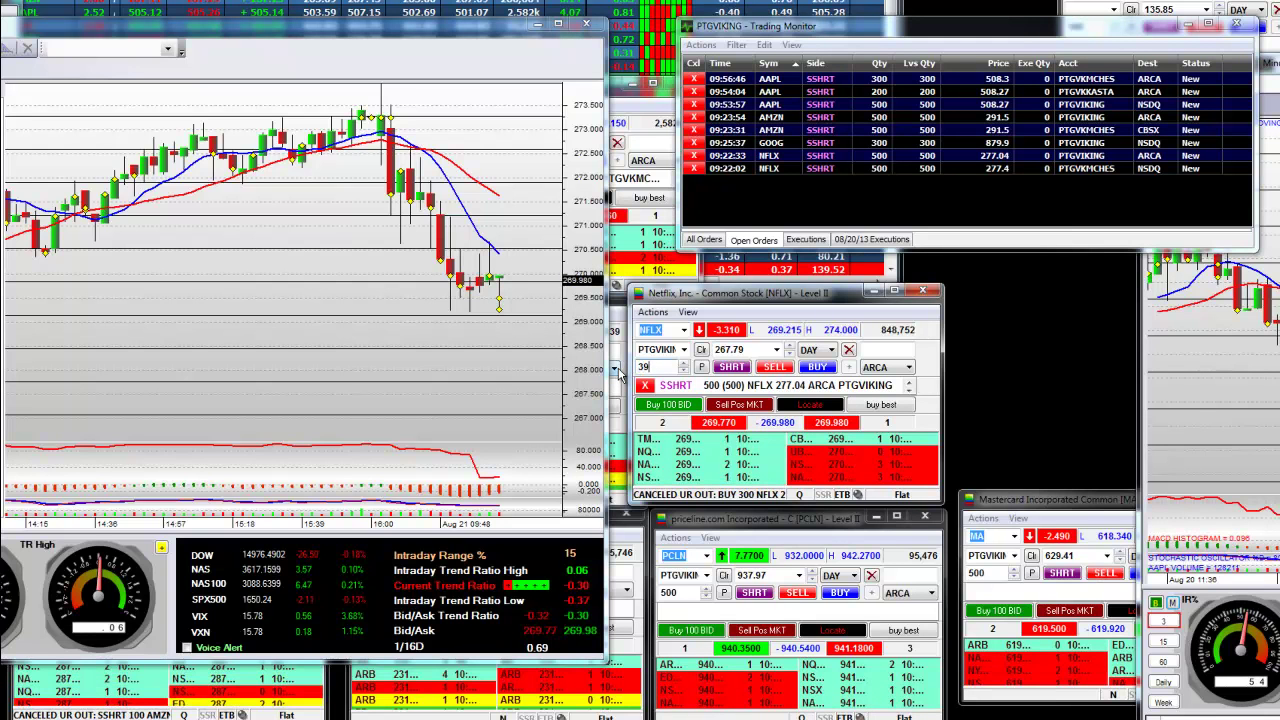
{"action": "type", "text": "99"}
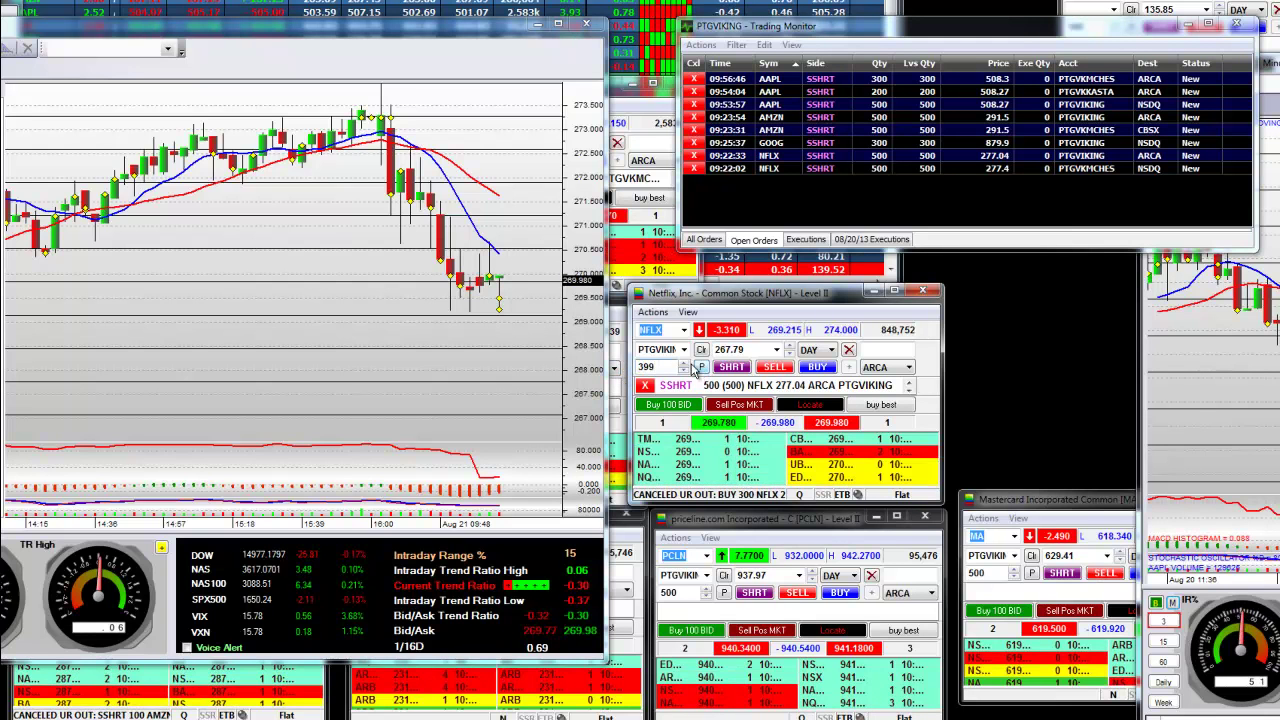
{"action": "left_click", "coordinate": [685, 366]}
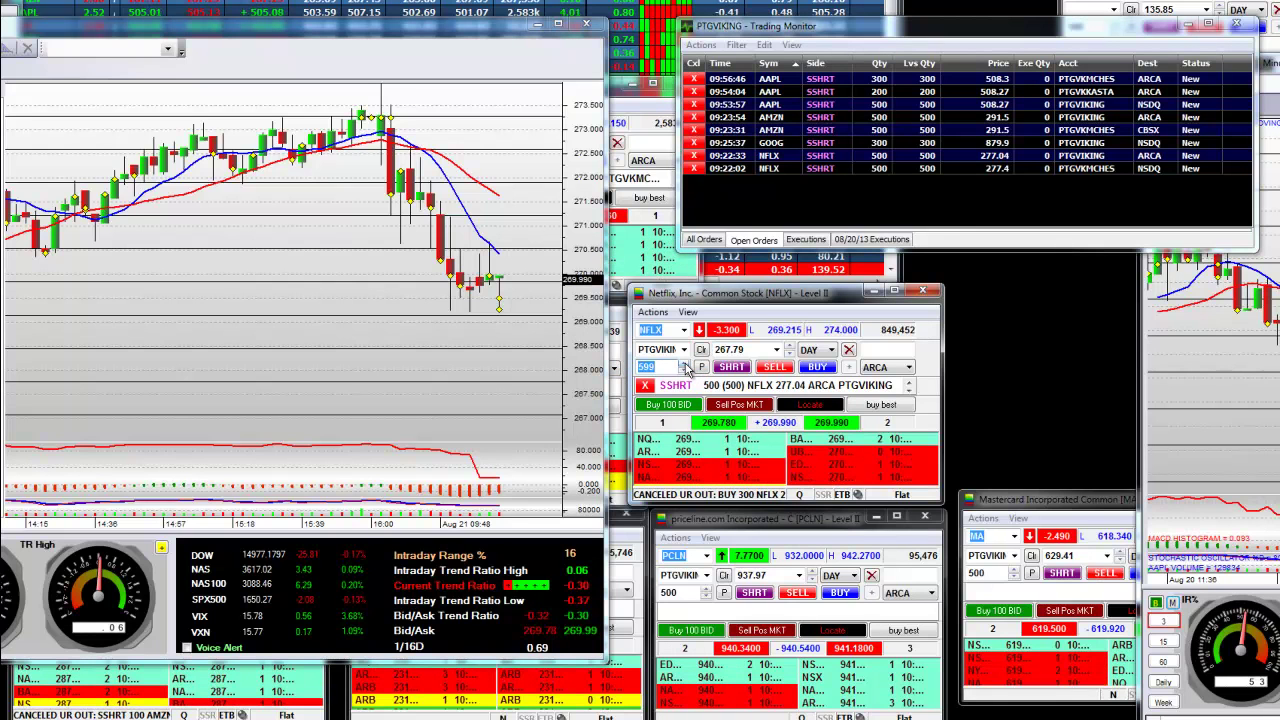
{"action": "type", "text": "3"}
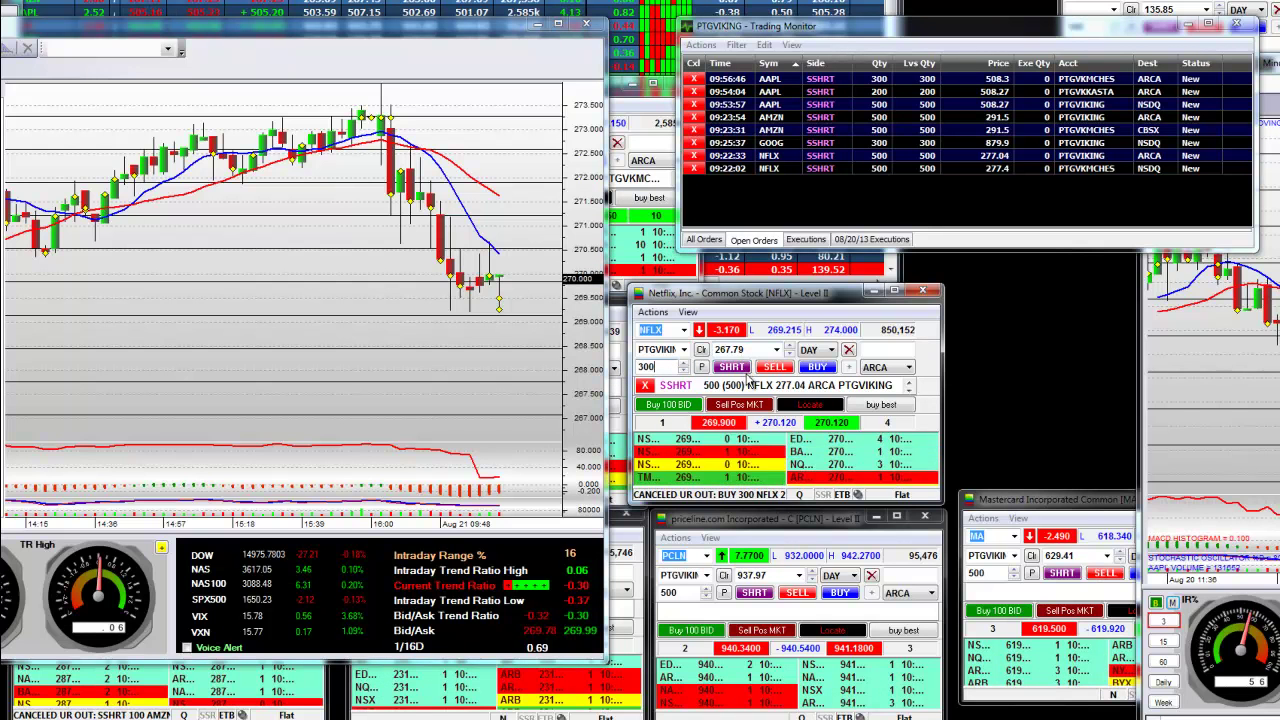
{"action": "left_click", "coordinate": [817, 367]}
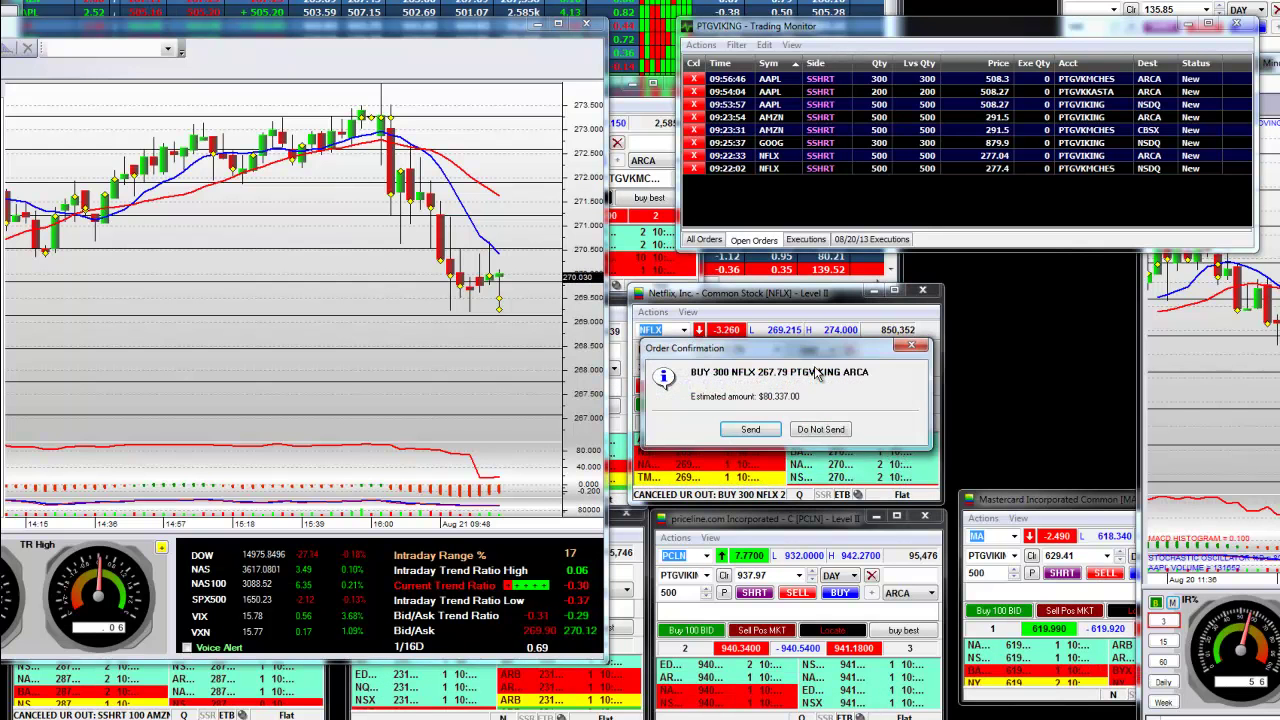
{"action": "left_click", "coordinate": [750, 429]}
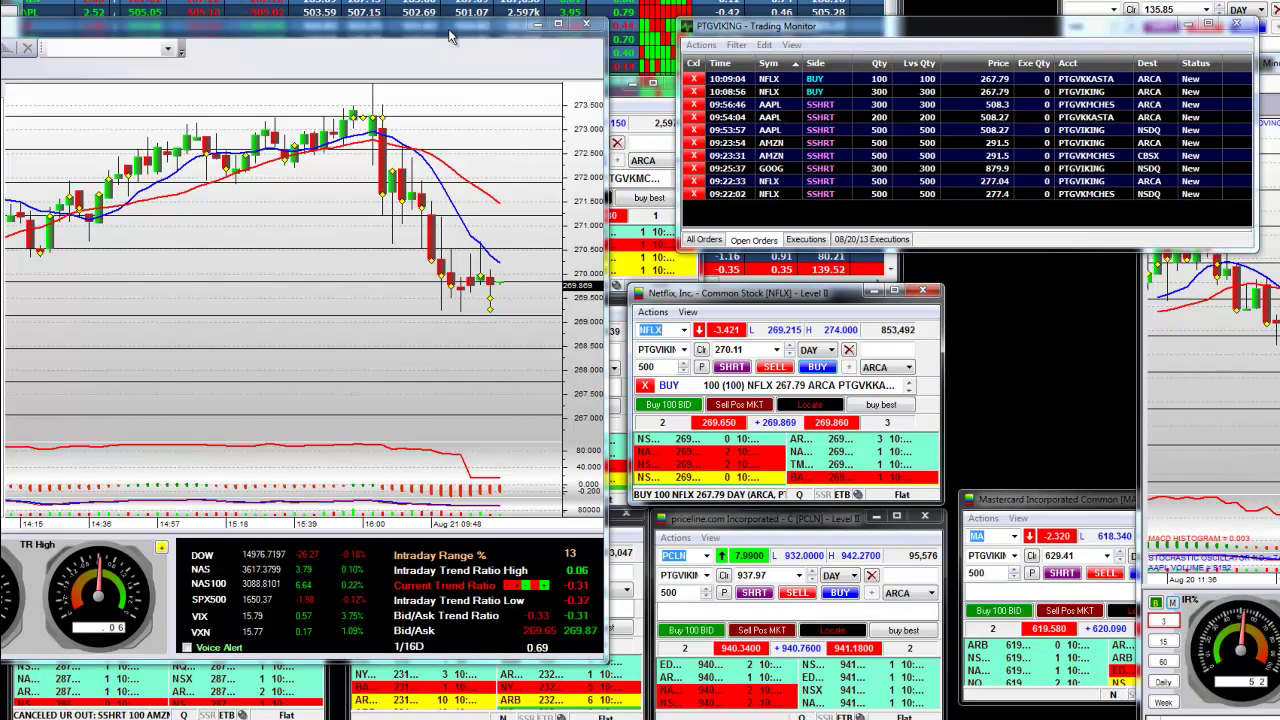
- Check the Brain figures in the NFLX 3-minute window, and slide it aside to review the two NFLX buy orders at 267.79
{"action": "left_click", "coordinate": [456, 66]}
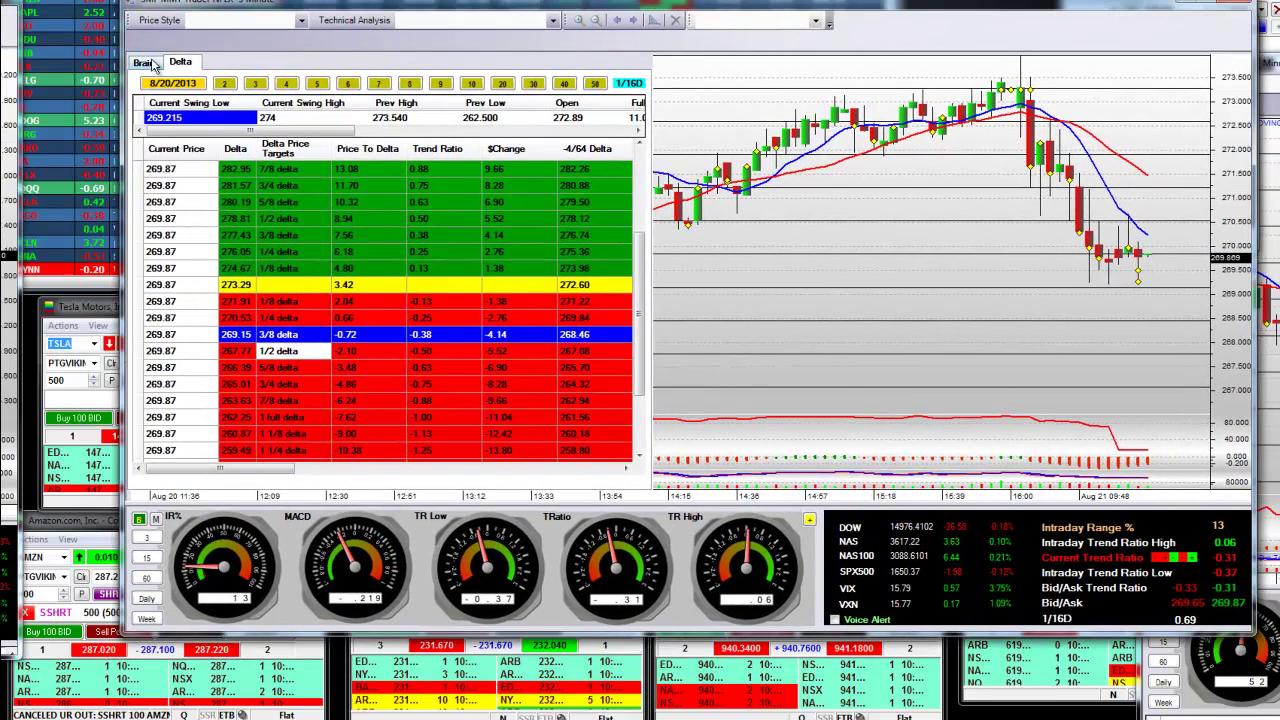
{"action": "left_click", "coordinate": [145, 63]}
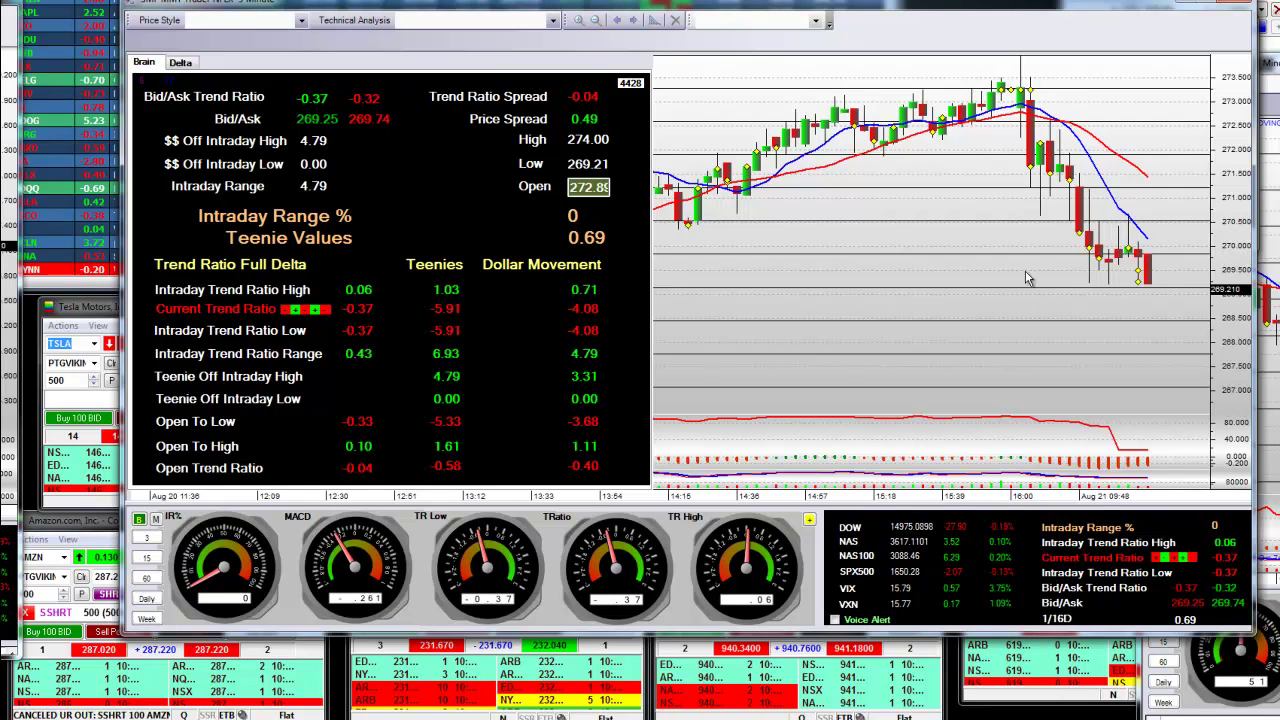
{"action": "left_click_drag", "start_coordinate": [995, 10], "coordinate": [100, 0]}
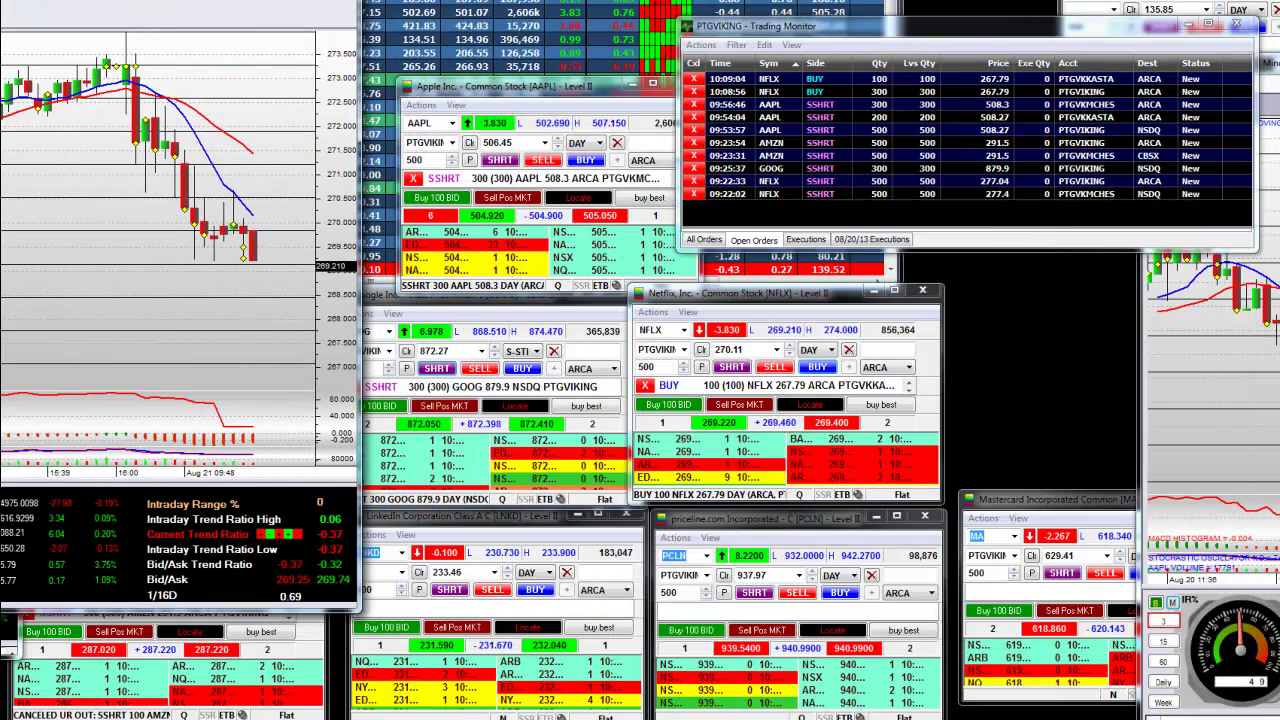
{"action": "left_click", "coordinate": [1000, 80]}
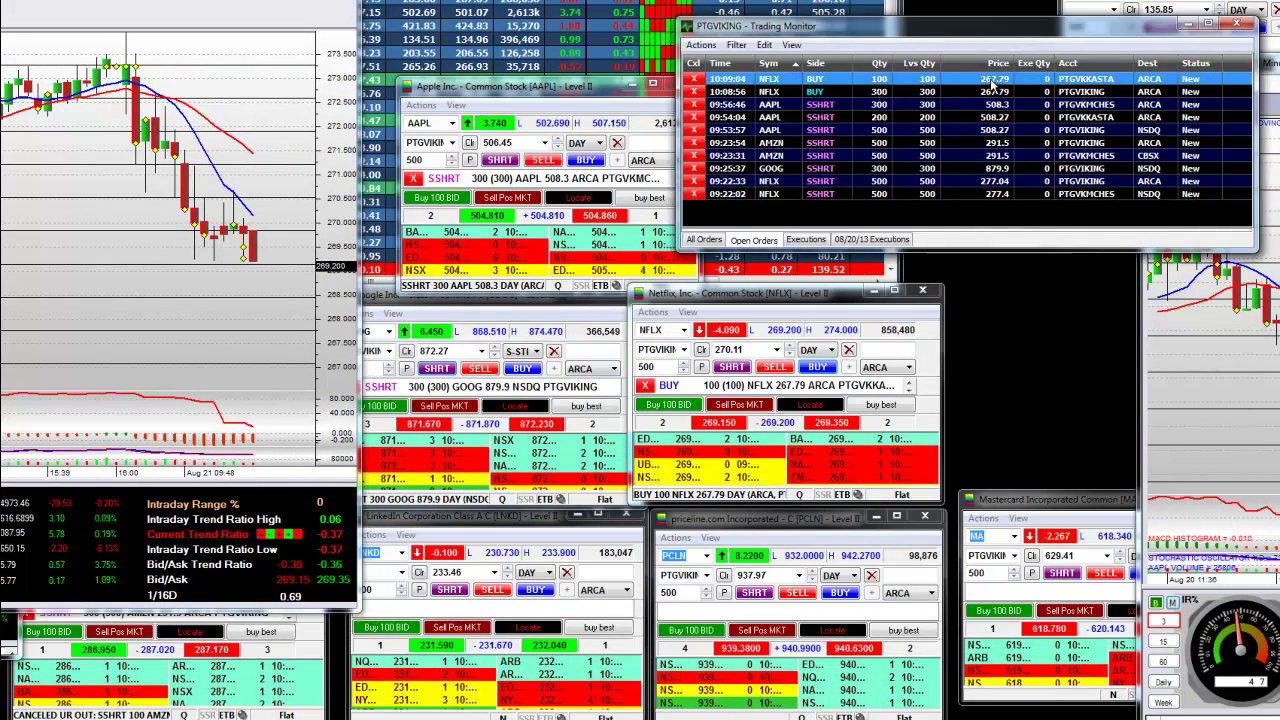
{"action": "left_click", "coordinate": [1000, 92]}
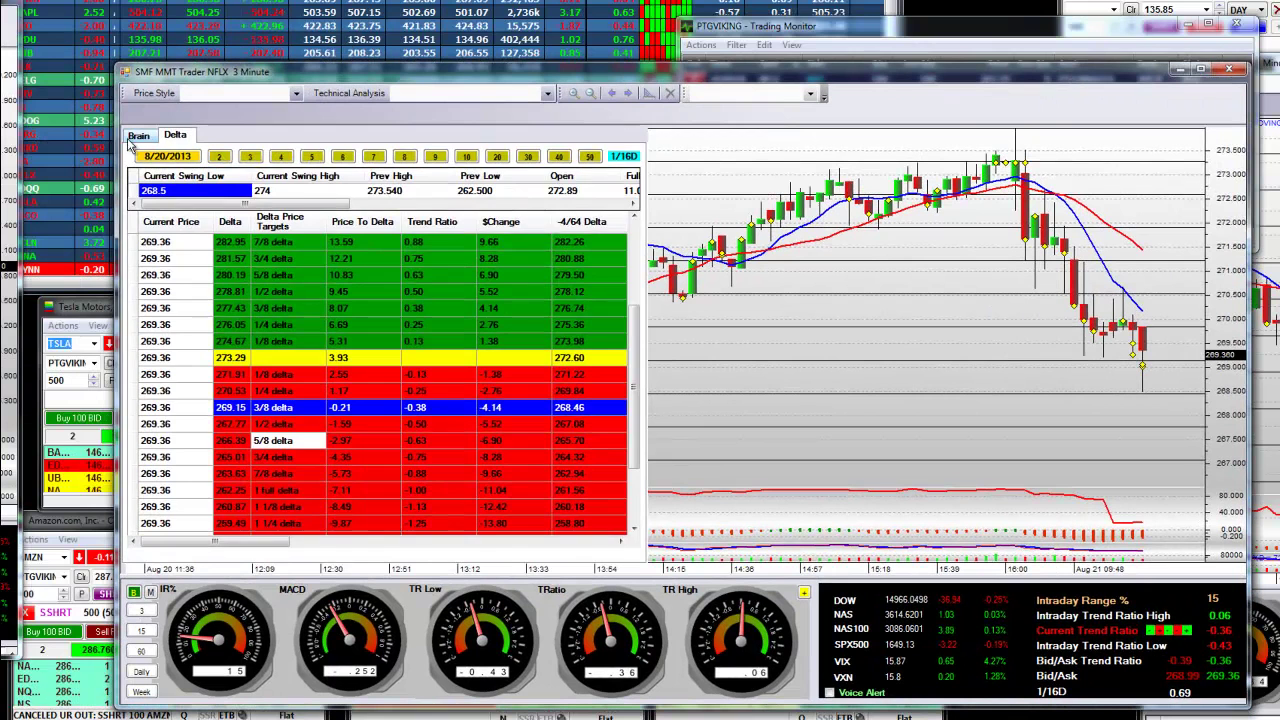
- Switch the NFLX window from the Delta targets to the Brain figures, and move it aside to compare with the AAPL 3-minute chart
{"action": "left_click", "coordinate": [138, 136]}
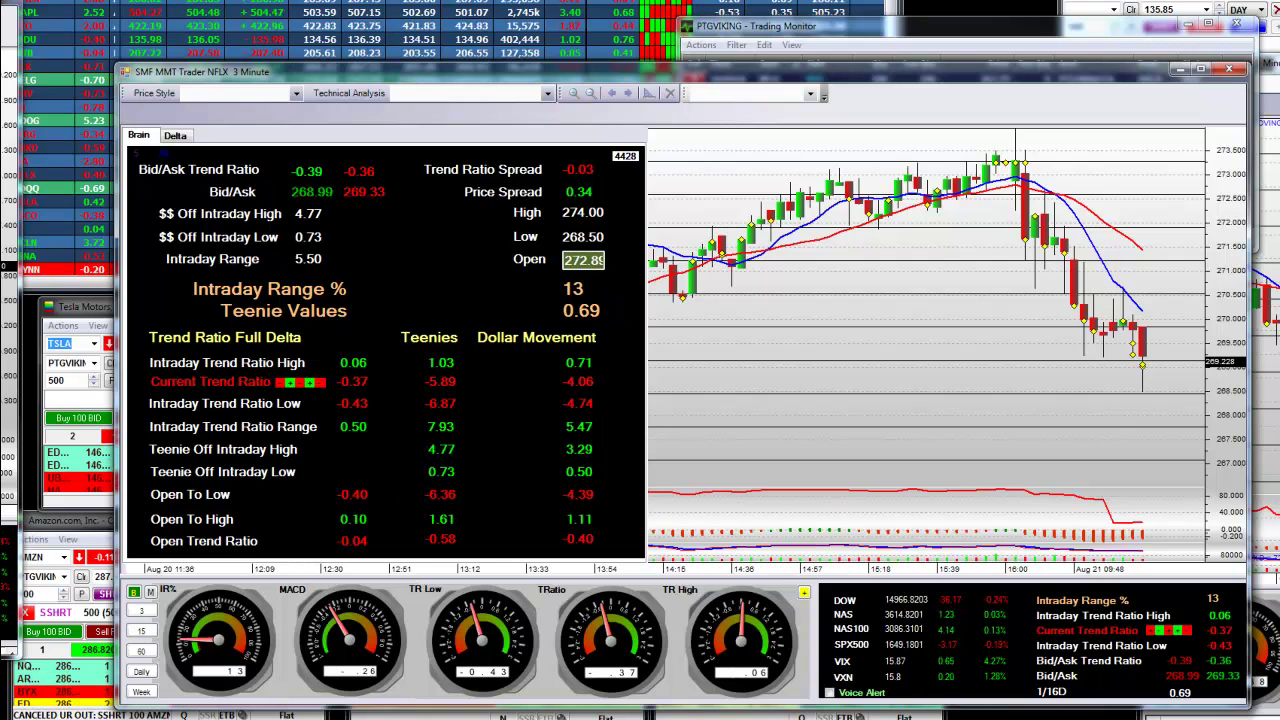
{"action": "left_click_drag", "start_coordinate": [921, 80], "coordinate": [1189, 81]}
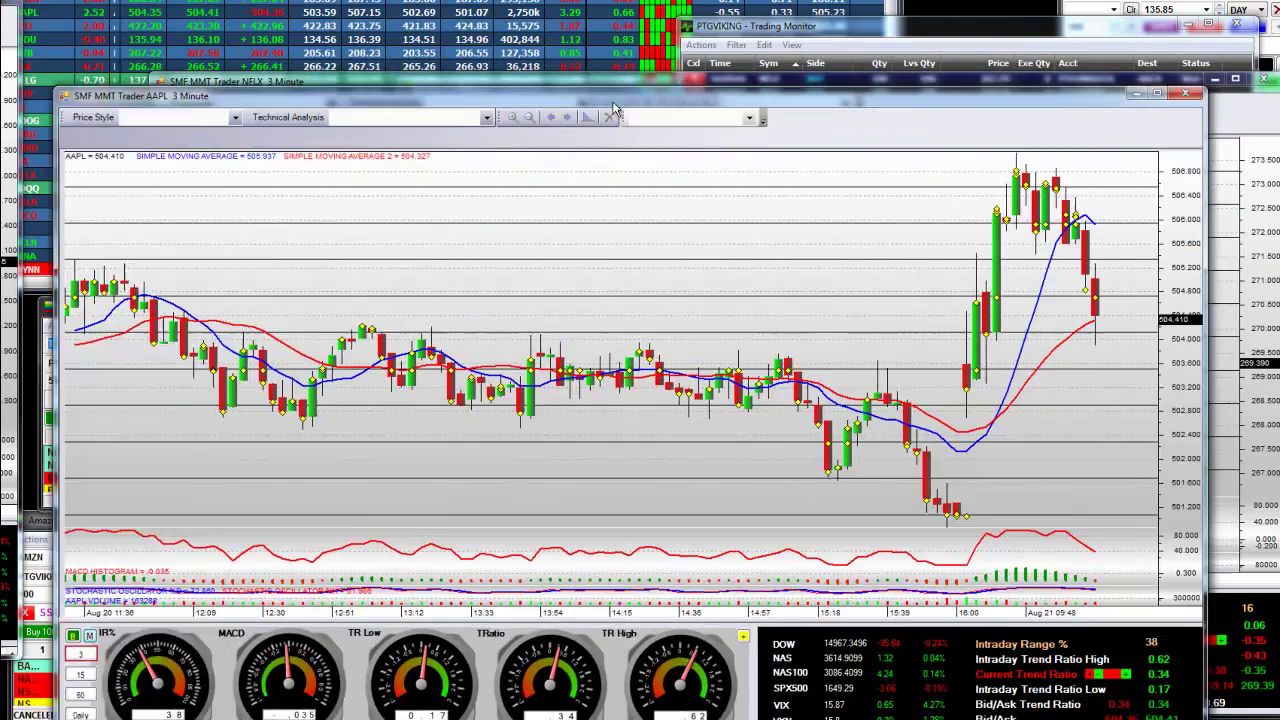
- Place the AAPL 3-minute chart beside the NFLX chart and review the open orders in the Trading Monitor
{"action": "left_click_drag", "start_coordinate": [615, 107], "coordinate": [417, 95]}
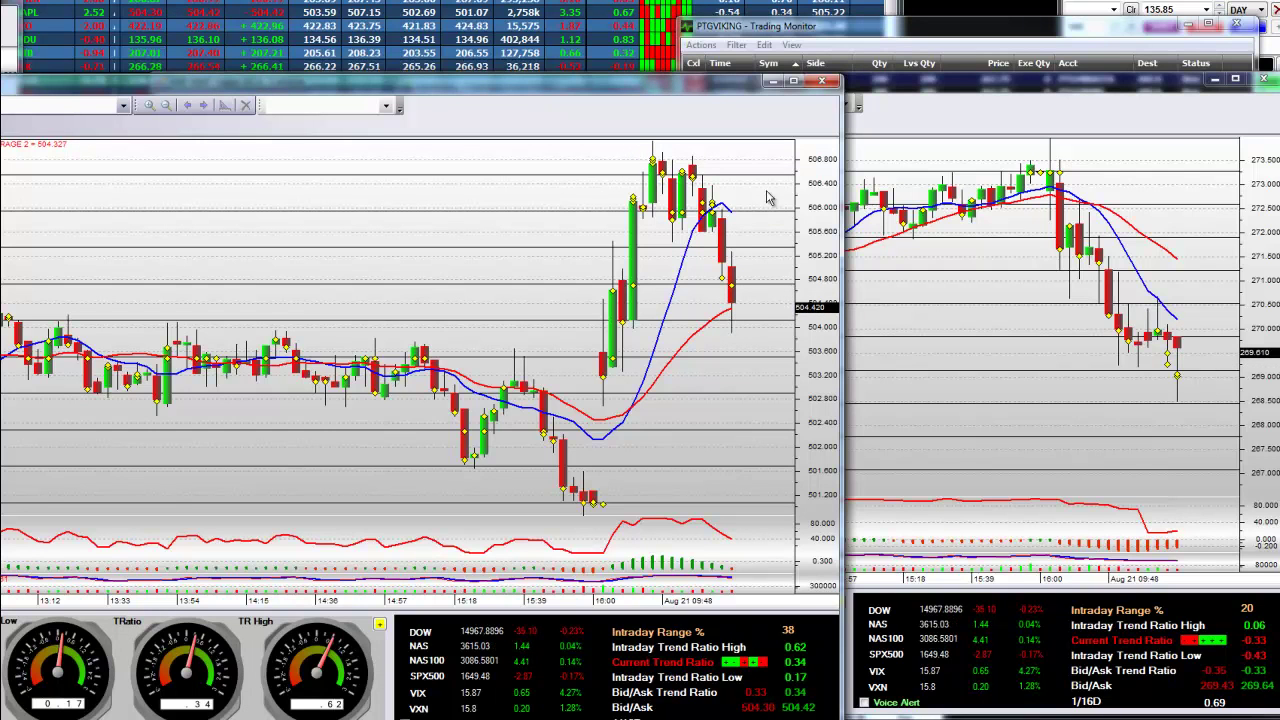
{"action": "left_click", "coordinate": [855, 43]}
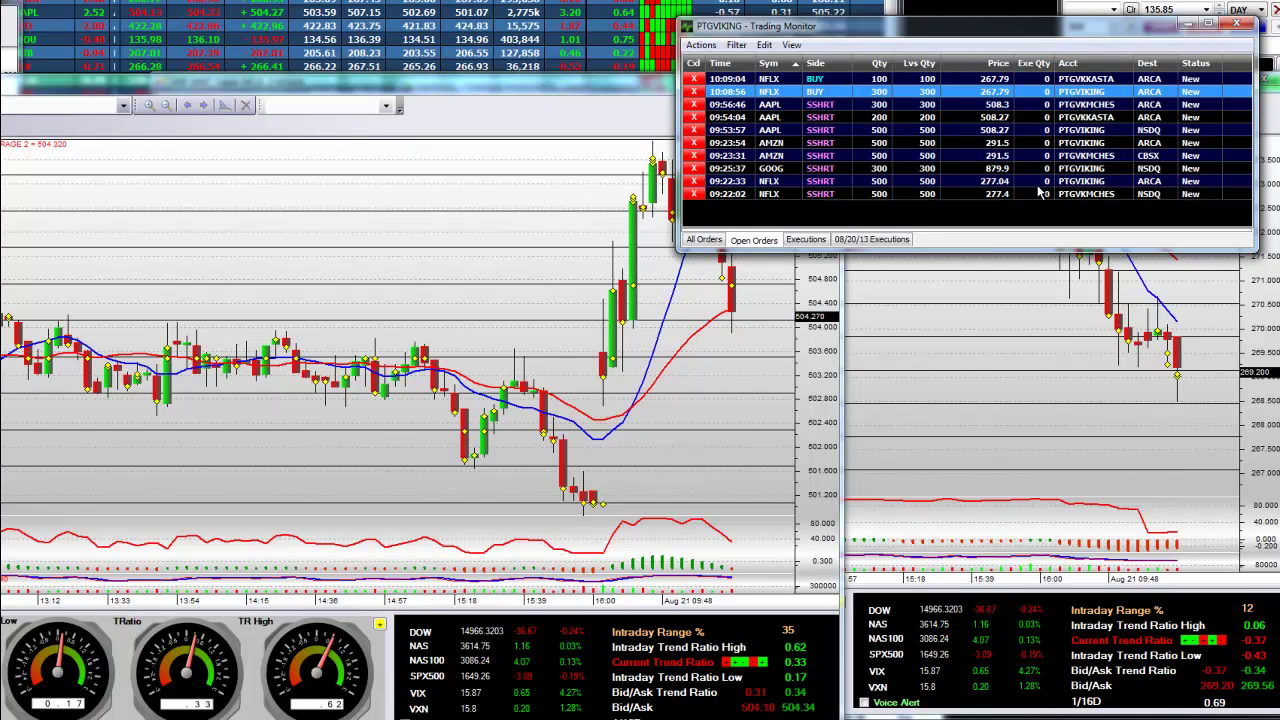
{"action": "left_click", "coordinate": [720, 360]}
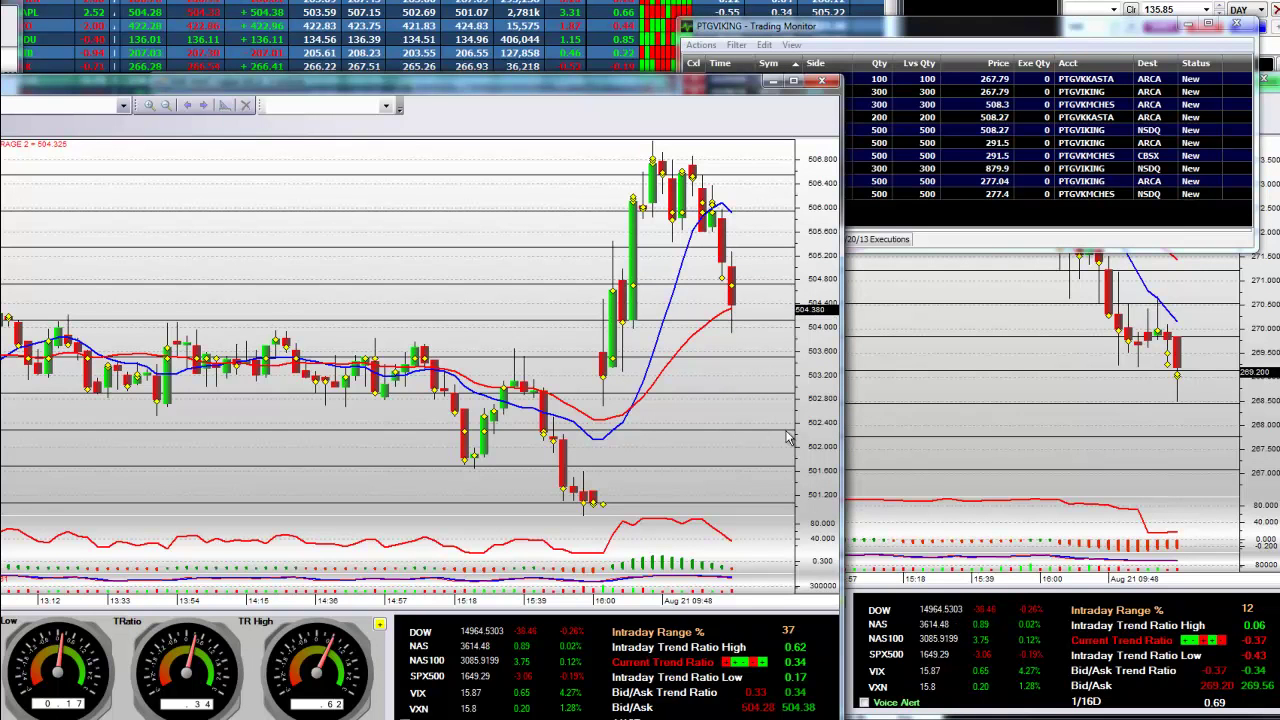
{"action": "left_click", "coordinate": [1075, 43]}
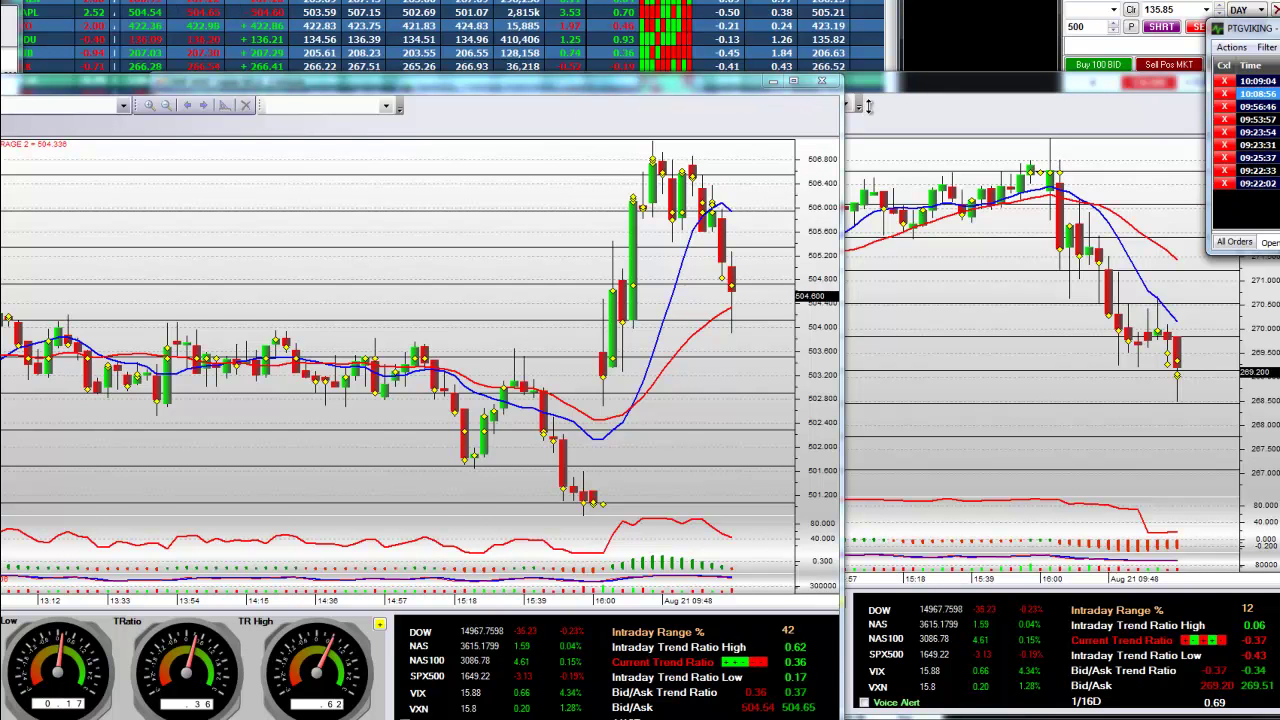
- Bring the AAPL 3-minute window back into full view and show its Brain figures
{"action": "left_click_drag", "start_coordinate": [868, 105], "coordinate": [848, 110]}
{"action": "left_click_drag", "start_coordinate": [507, 143], "coordinate": [820, 160]}
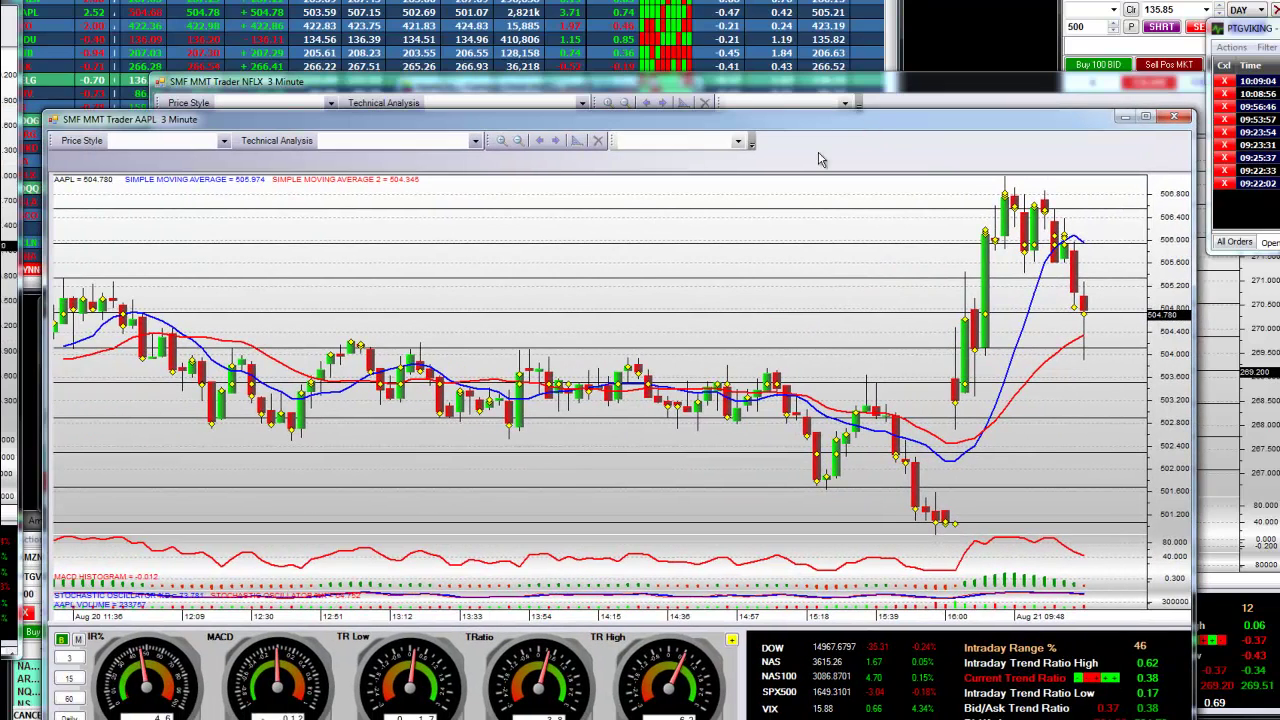
{"action": "left_click", "coordinate": [61, 640]}
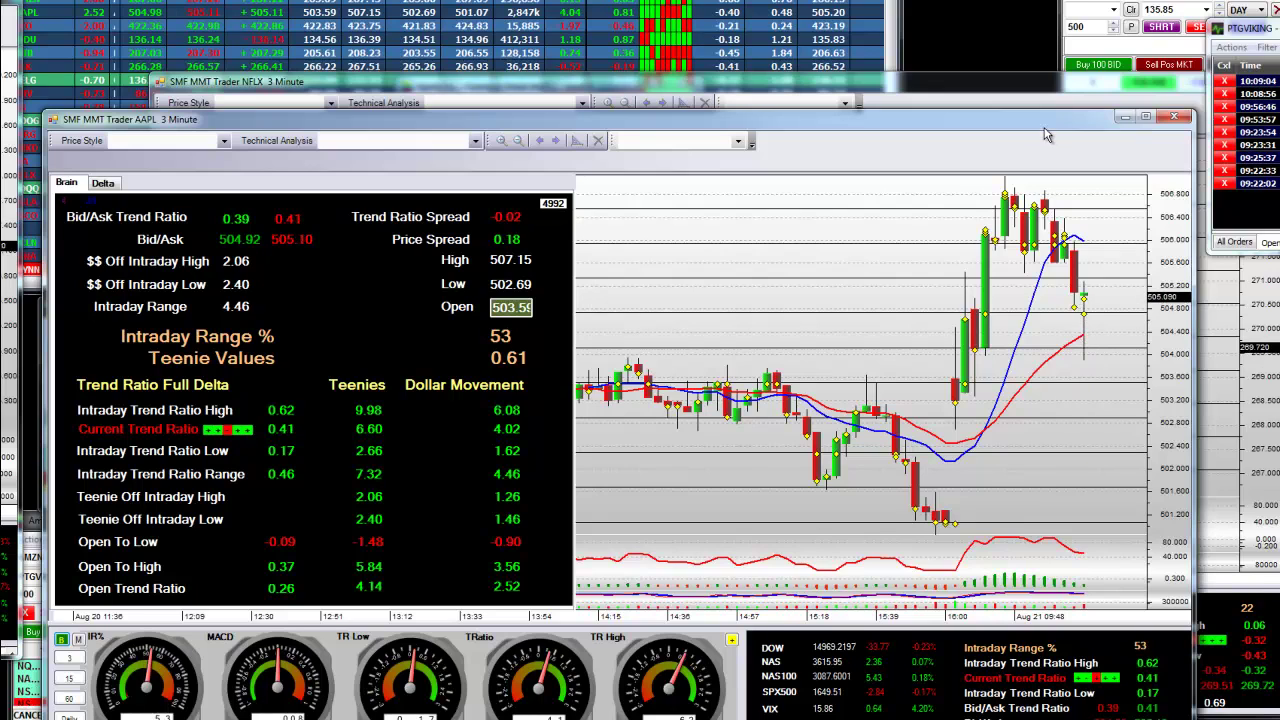
- Uncover the Level II windows and set the AAPL order price to 502.75
{"action": "left_click", "coordinate": [570, 84]}
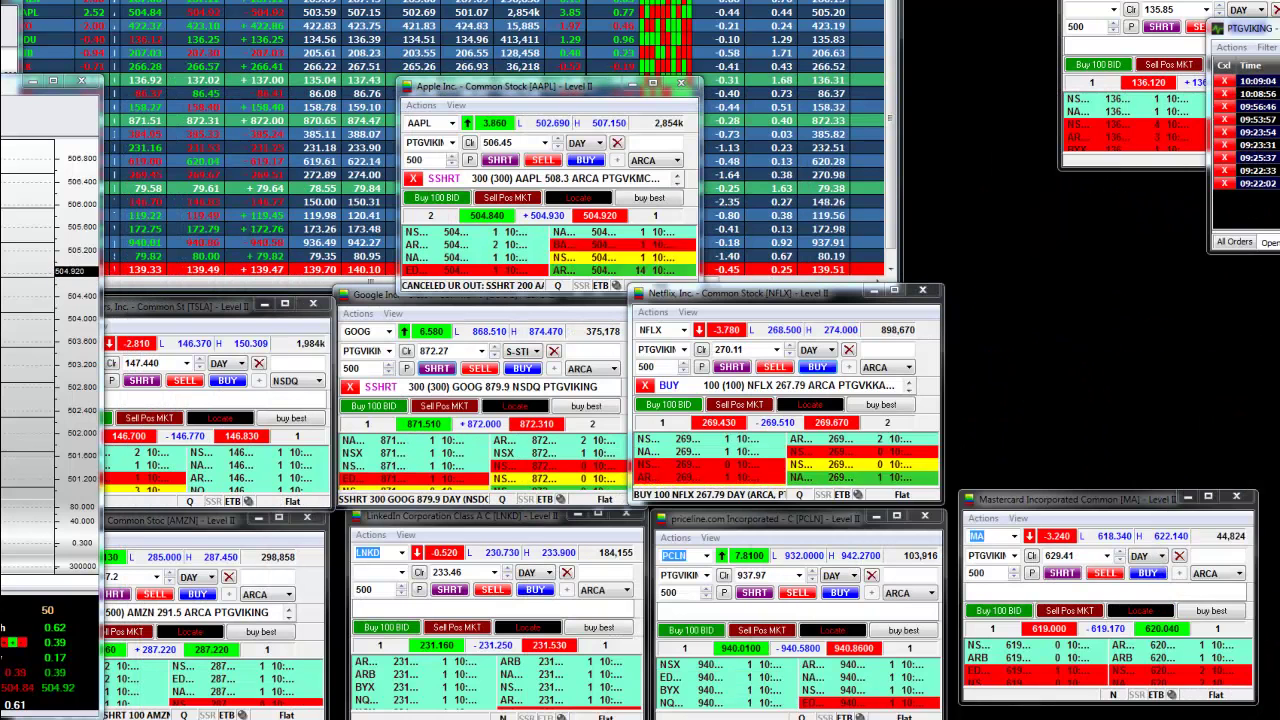
{"action": "left_click", "coordinate": [165, 318]}
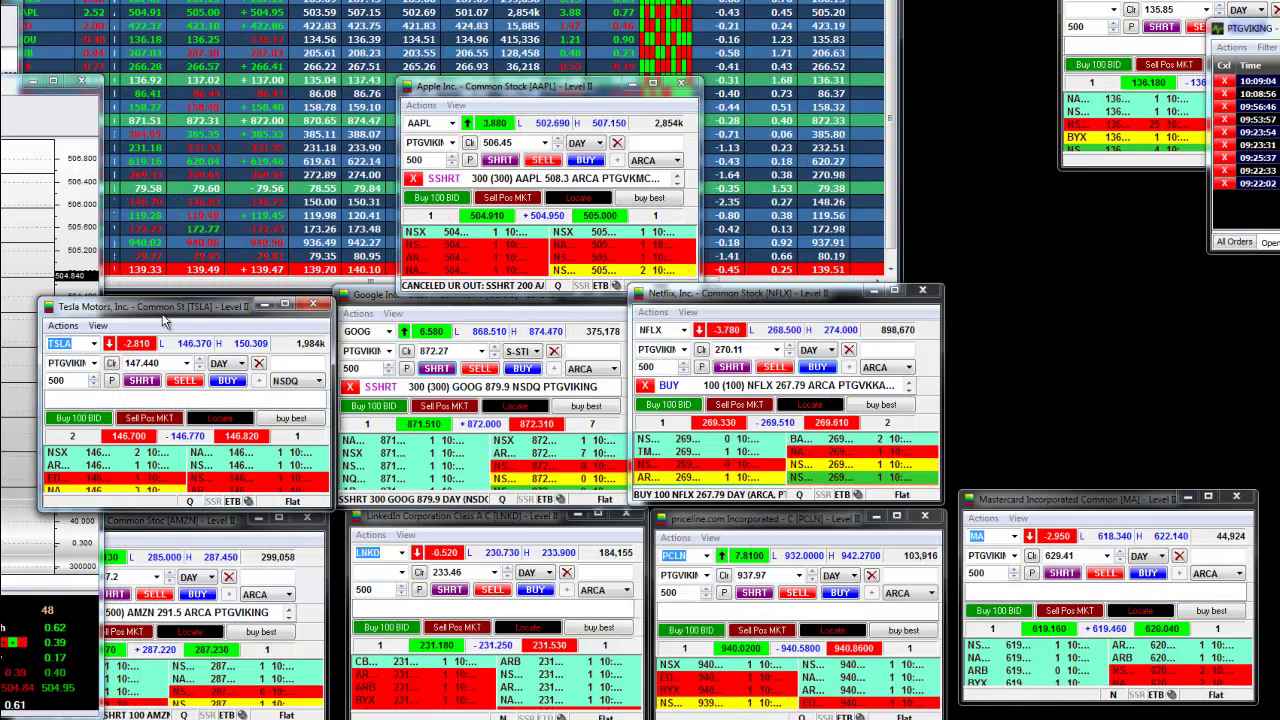
{"action": "left_click", "coordinate": [497, 143]}
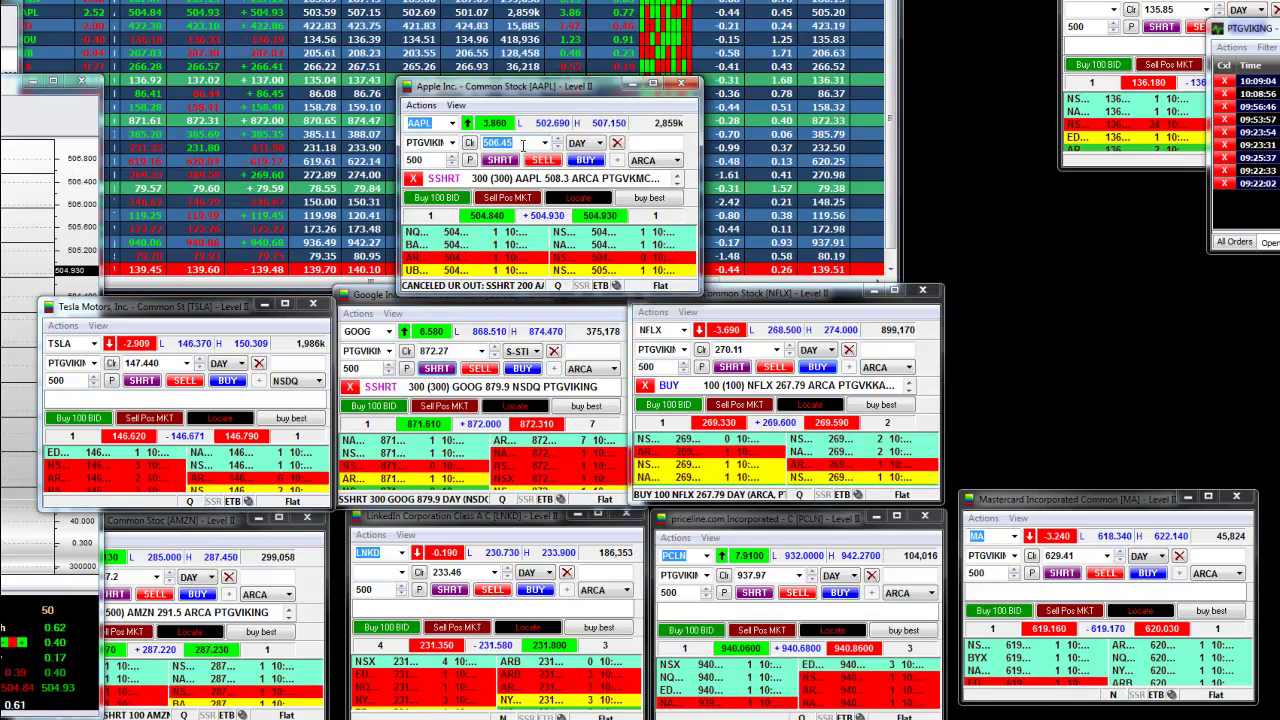
{"action": "type", "text": "502"}
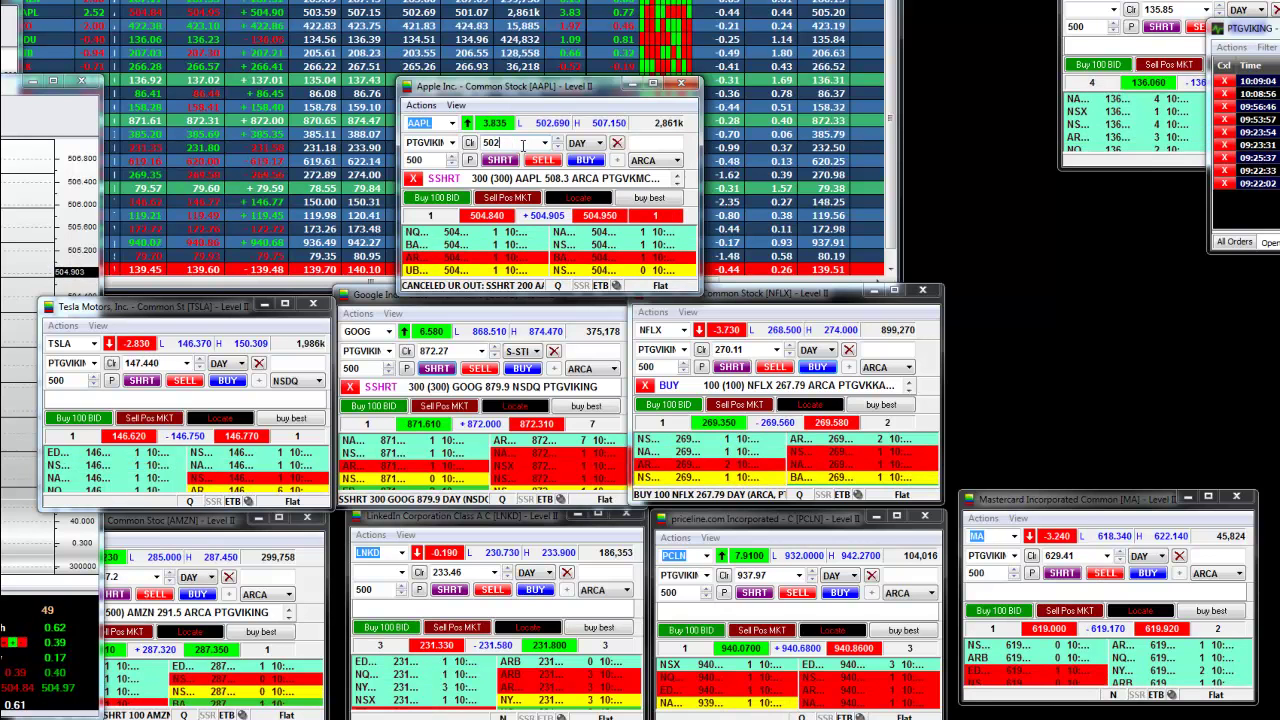
{"action": "type", "text": ".75"}
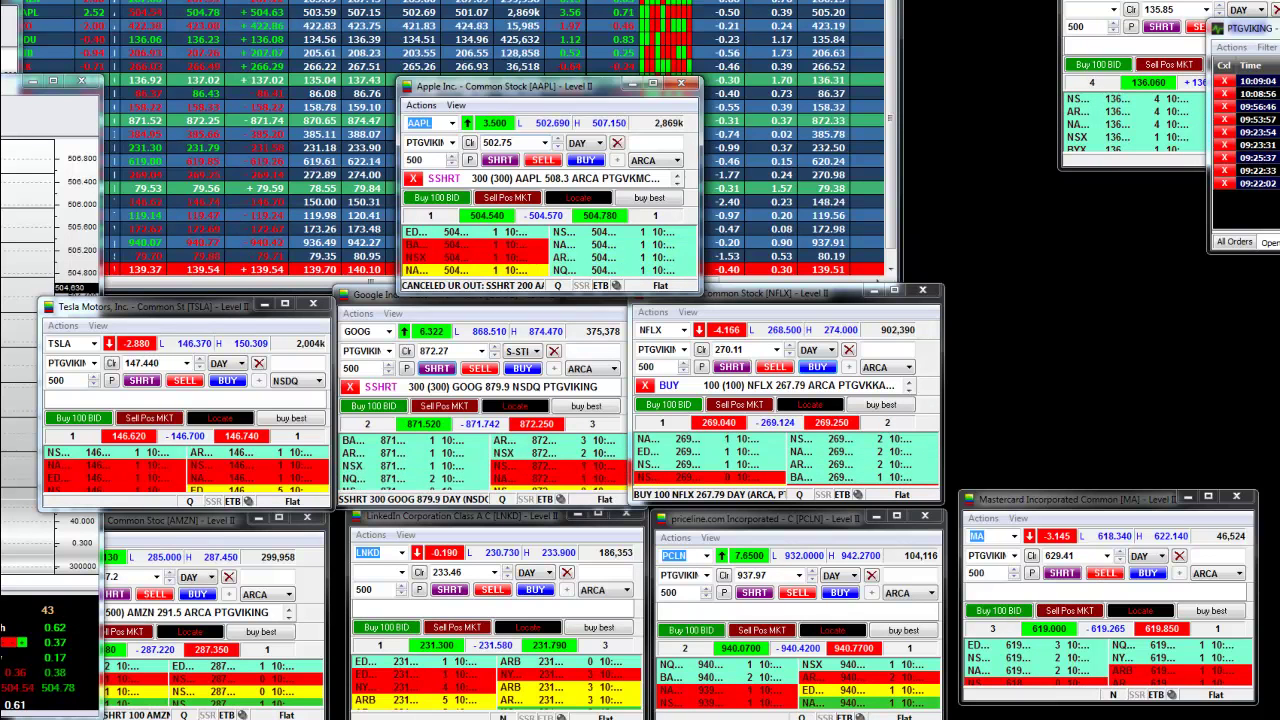
- Send the AAPL order as a 500-share buy to ARCA and check it among the open orders
{"action": "left_click", "coordinate": [185, 90]}
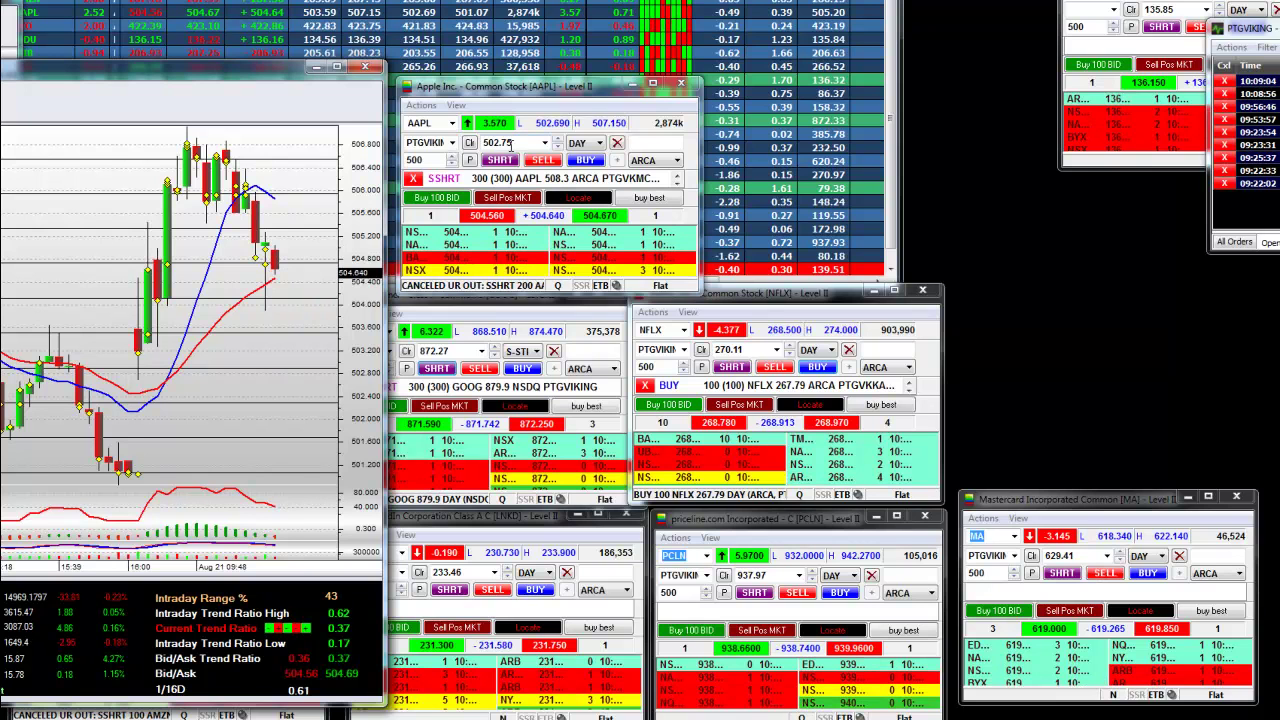
{"action": "left_click", "coordinate": [583, 161]}
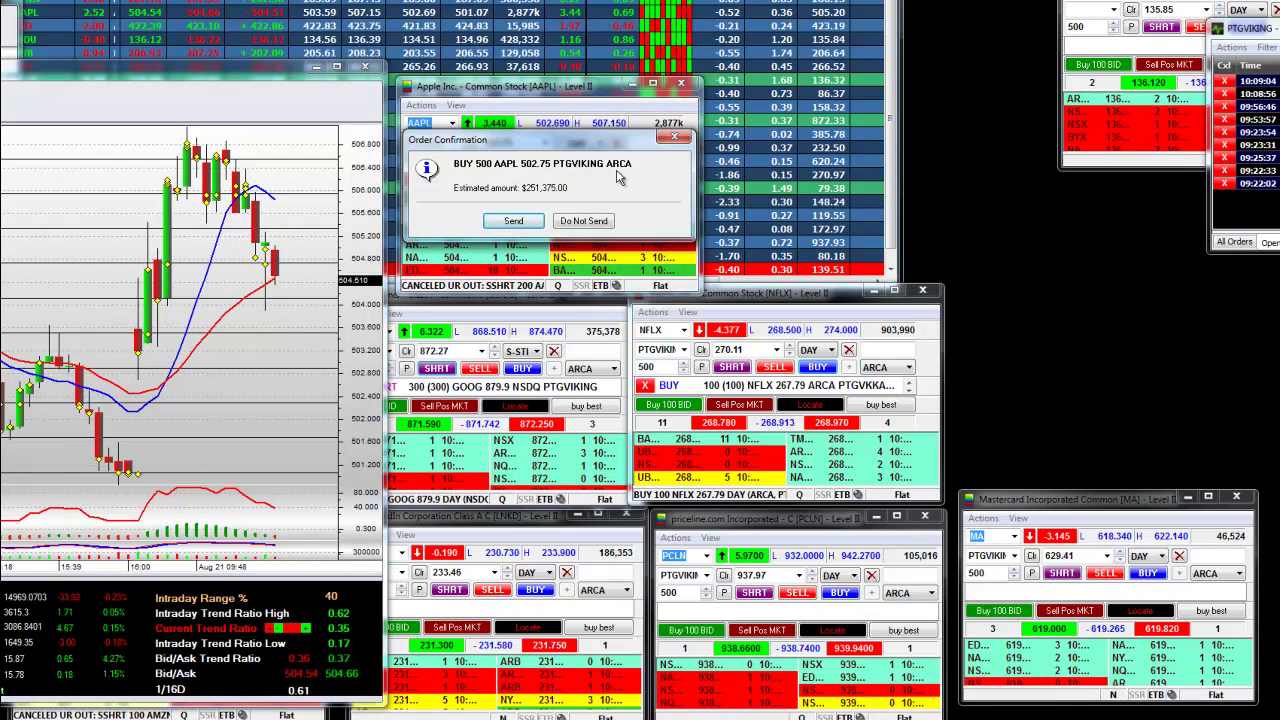
{"action": "left_click", "coordinate": [513, 222]}
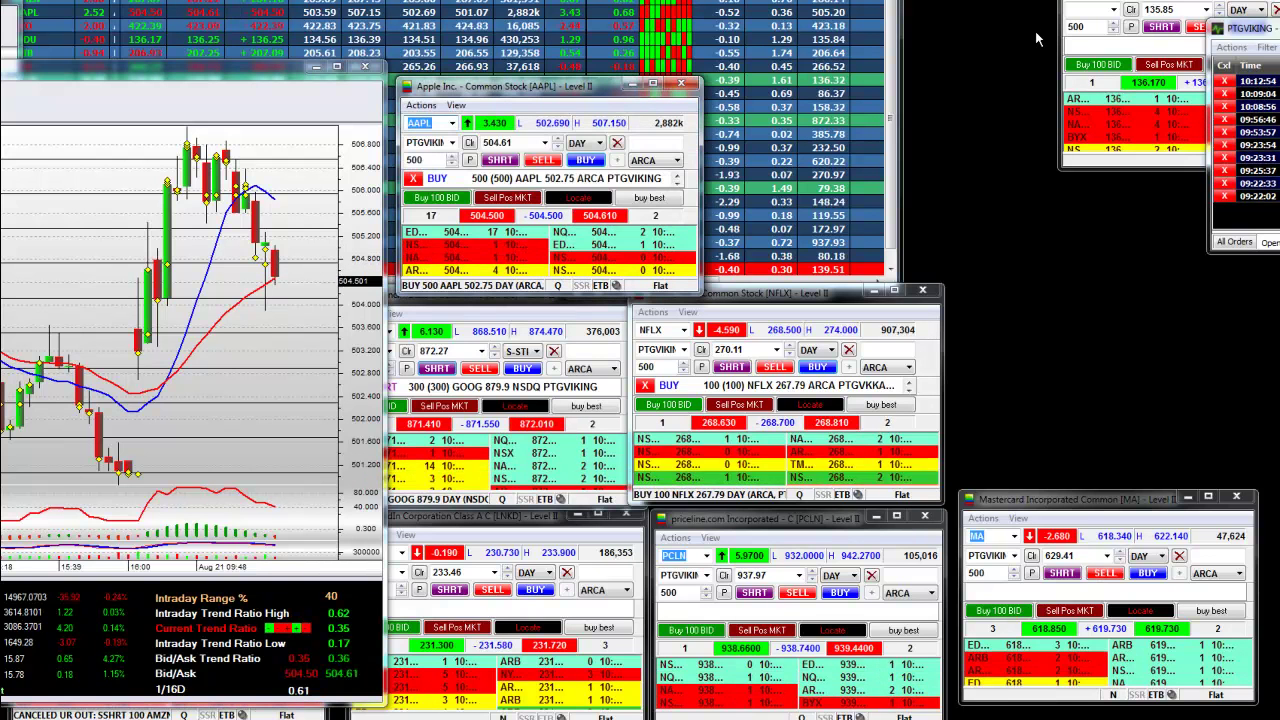
{"action": "left_click_drag", "start_coordinate": [1245, 28], "coordinate": [500, 36]}
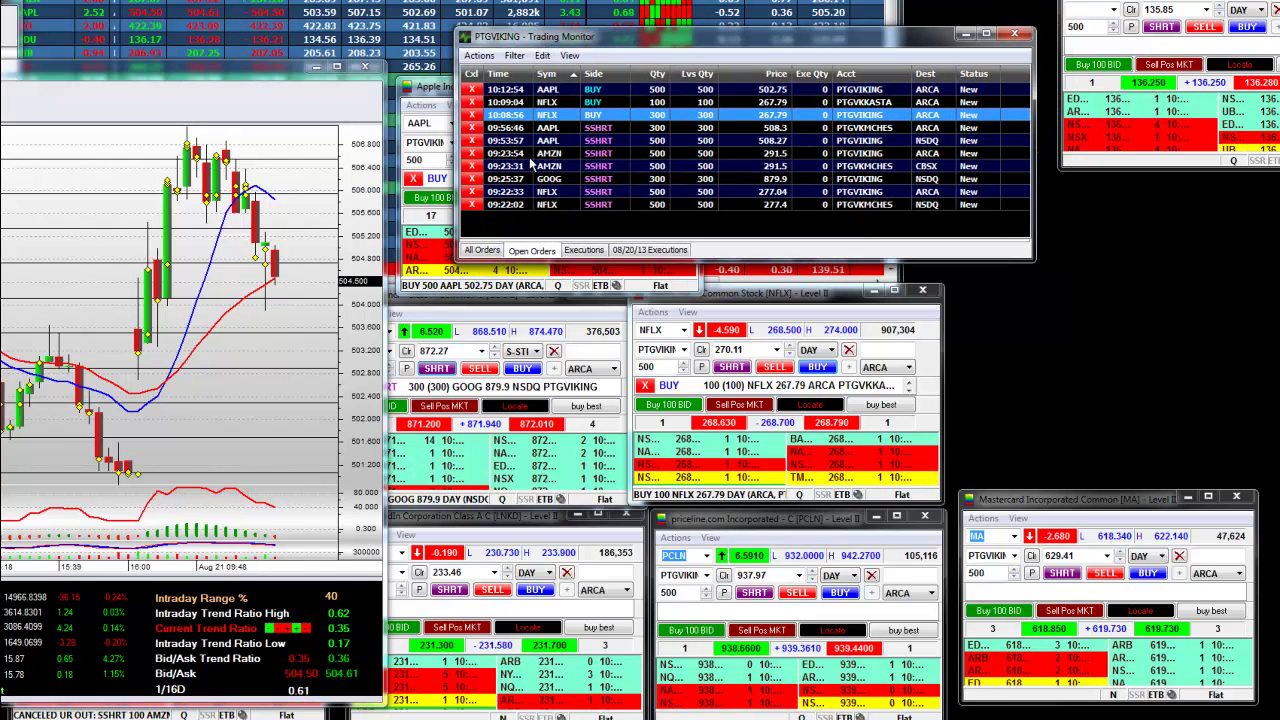
{"action": "left_click", "coordinate": [774, 91]}
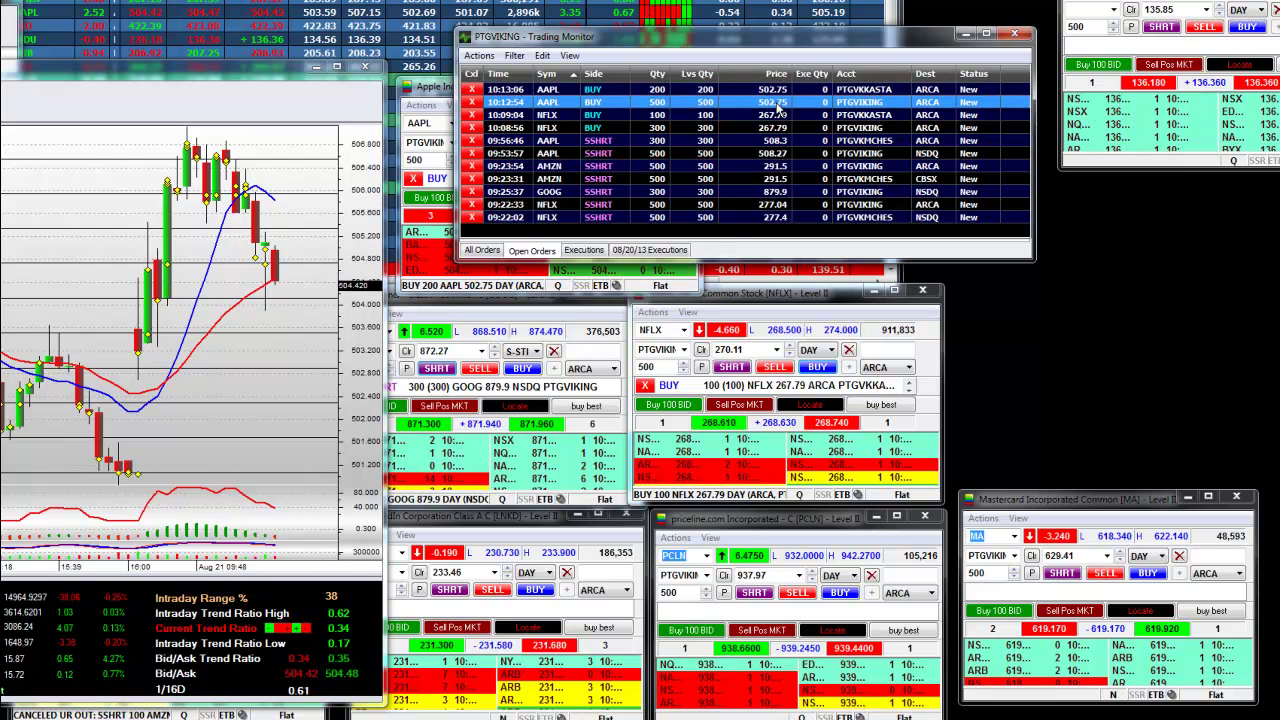
- Try an NFLX order price of 266.76, and assign the NFLX order to the third listed account
{"action": "left_click", "coordinate": [686, 350]}
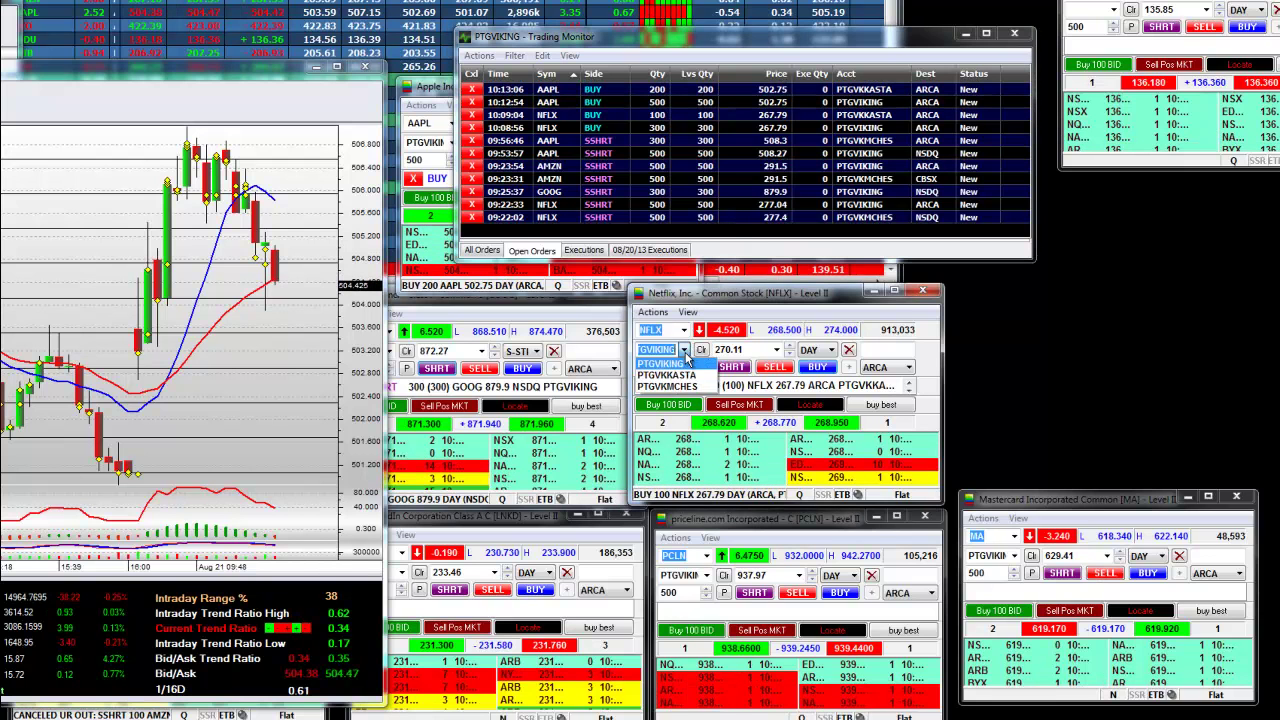
{"action": "left_click", "coordinate": [685, 388]}
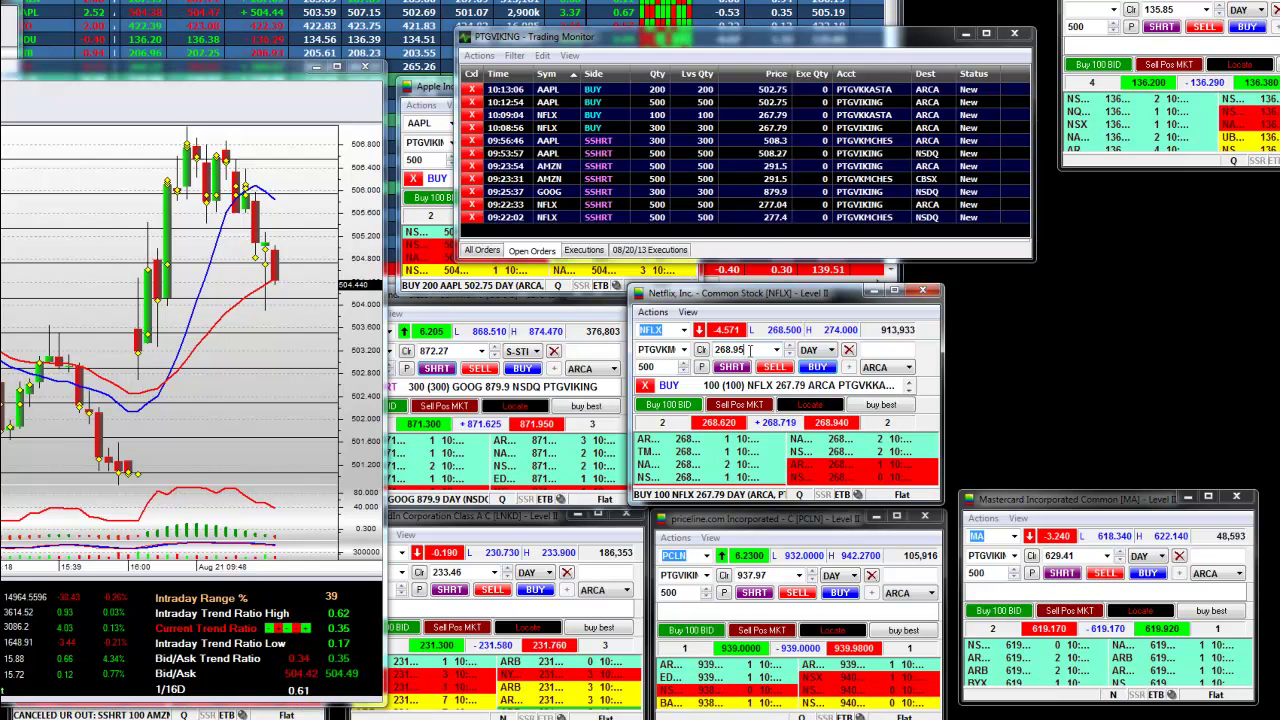
{"action": "double_click", "coordinate": [750, 349]}
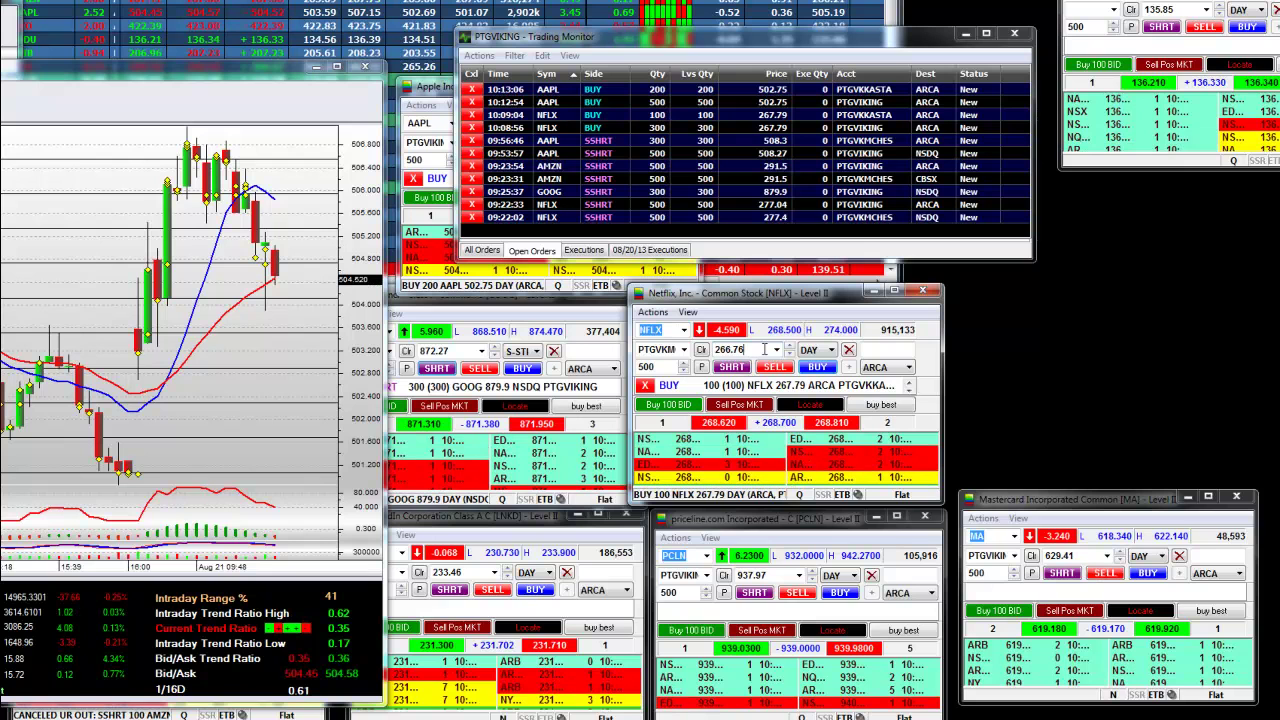
{"action": "left_click", "coordinate": [684, 349]}
{"action": "left_click", "coordinate": [670, 388]}
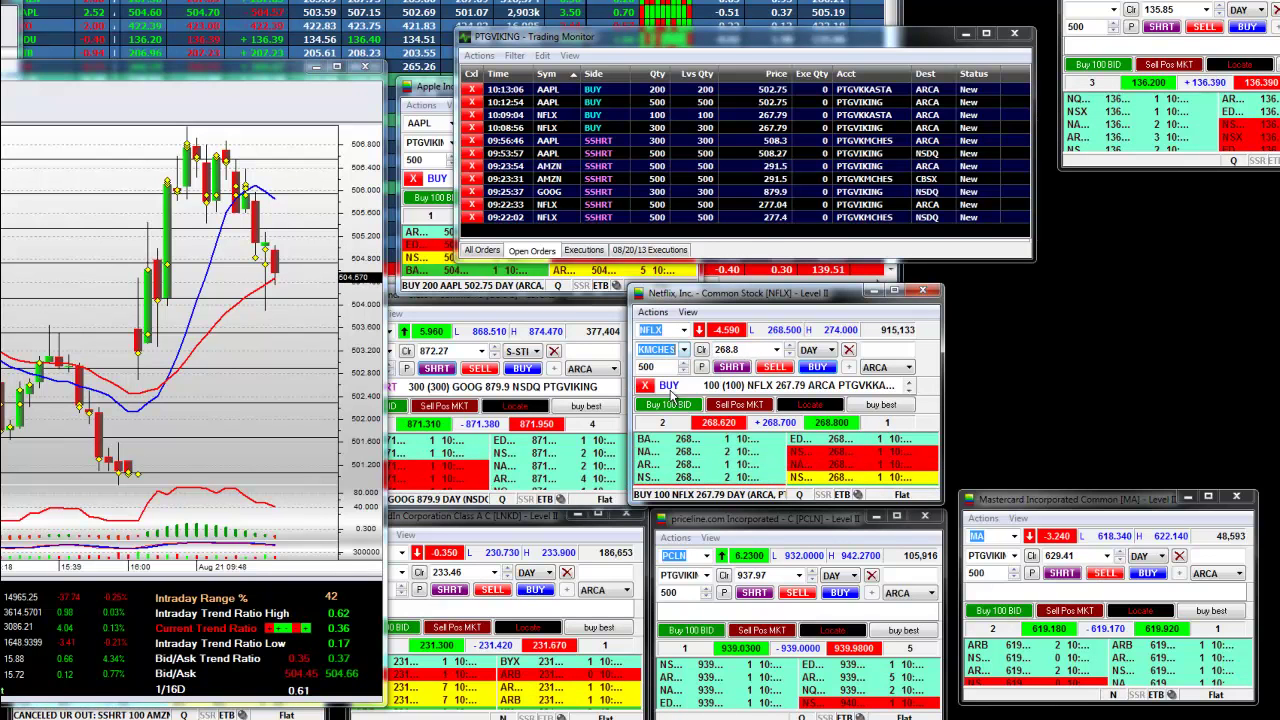
- Set the NFLX order price to 266.75 and send it as a 500-share buy order to ARCA
{"action": "double_click", "coordinate": [742, 349]}
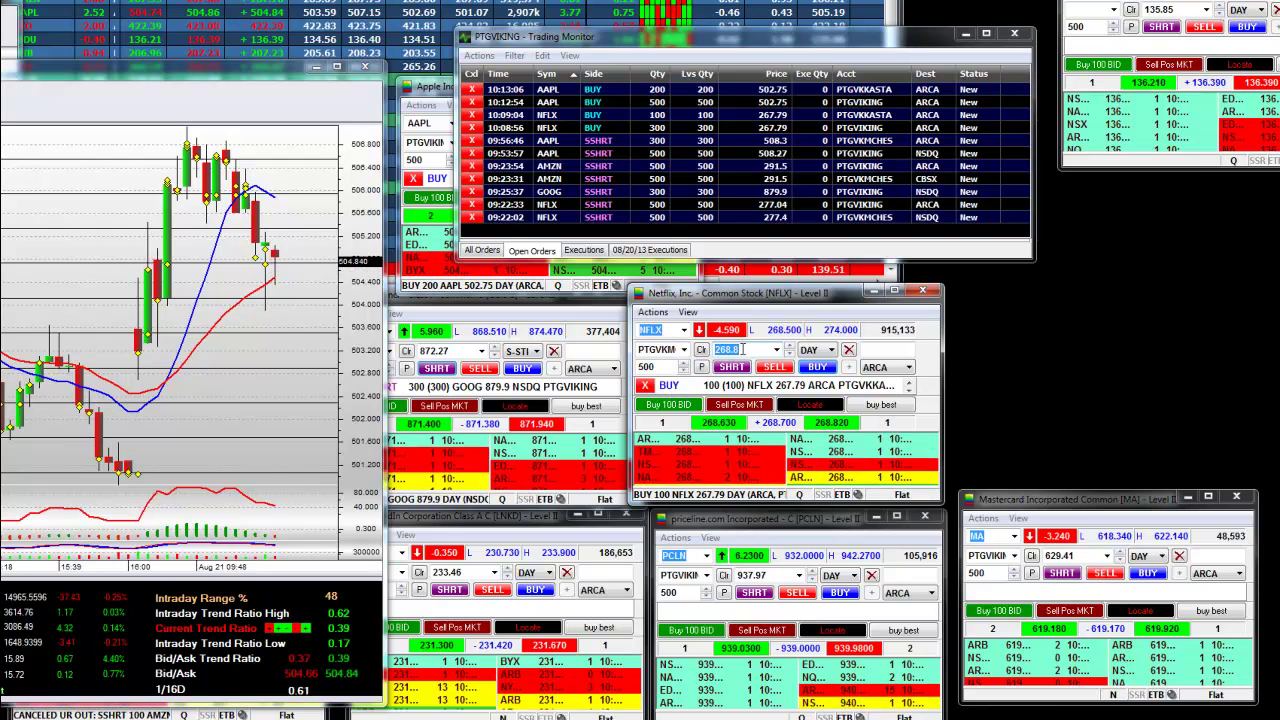
{"action": "type", "text": "266"}
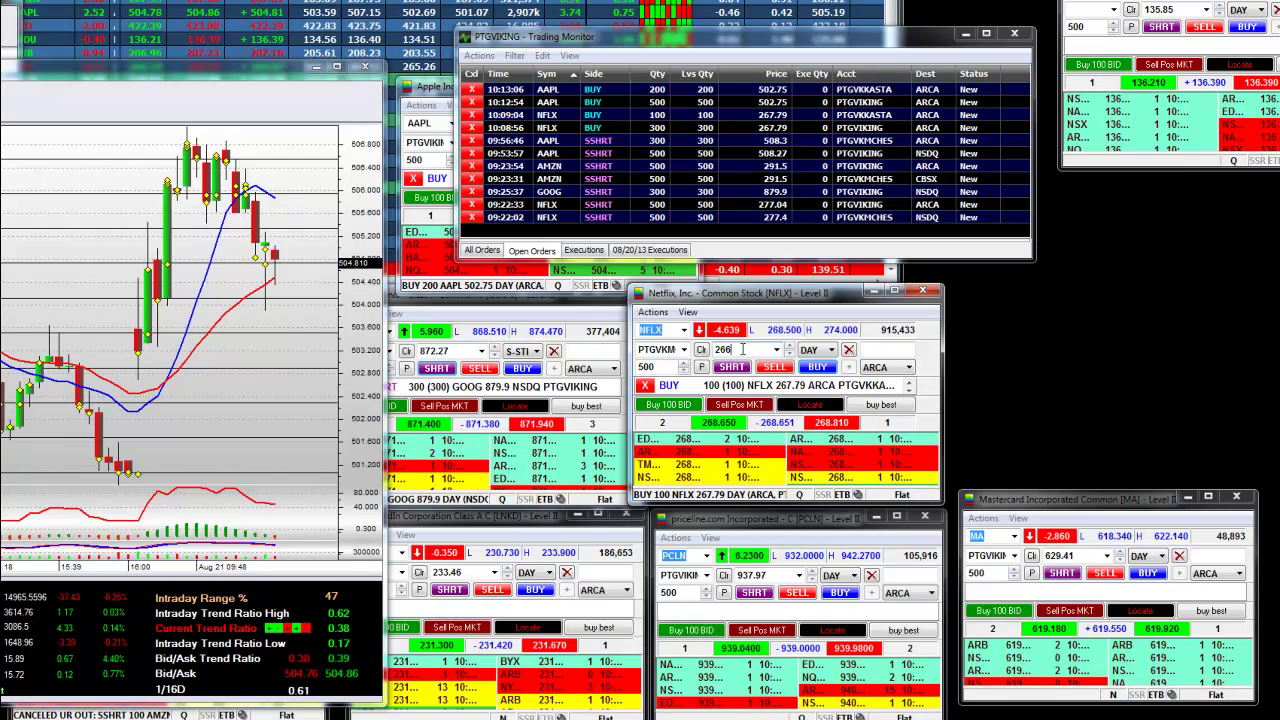
{"action": "type", "text": ".75"}
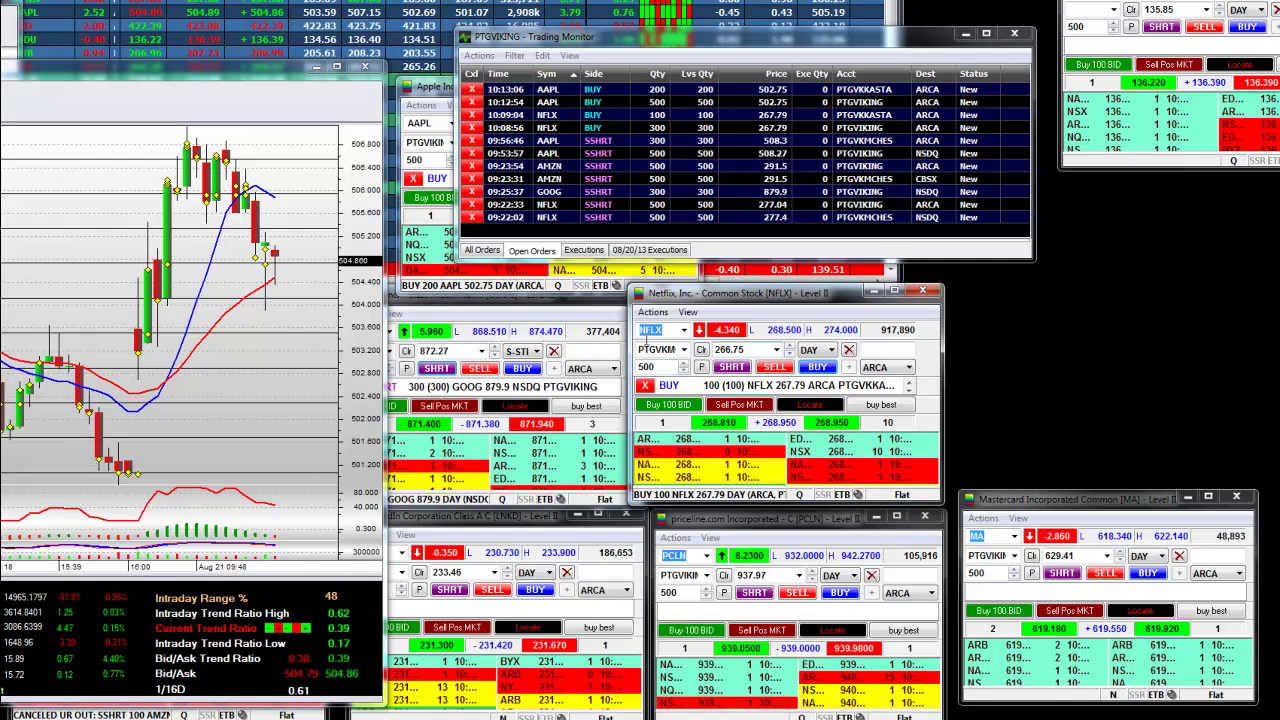
{"action": "left_click", "coordinate": [816, 367]}
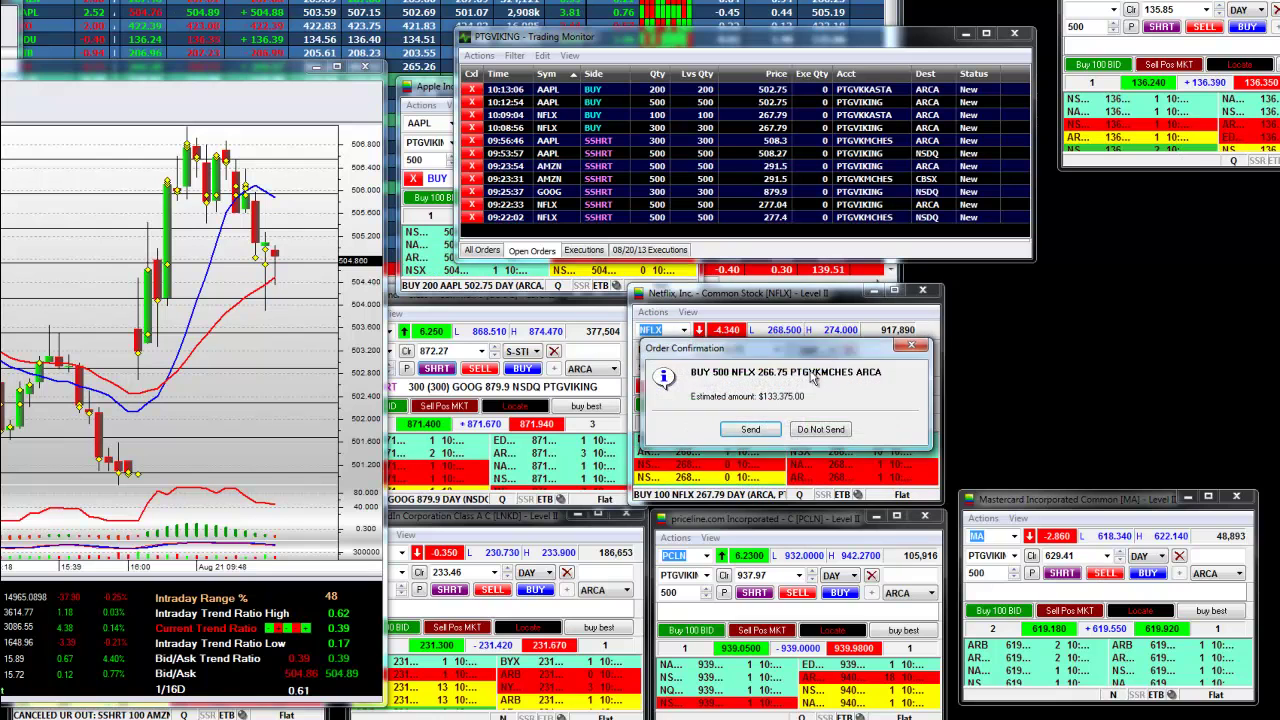
{"action": "left_click", "coordinate": [751, 430]}
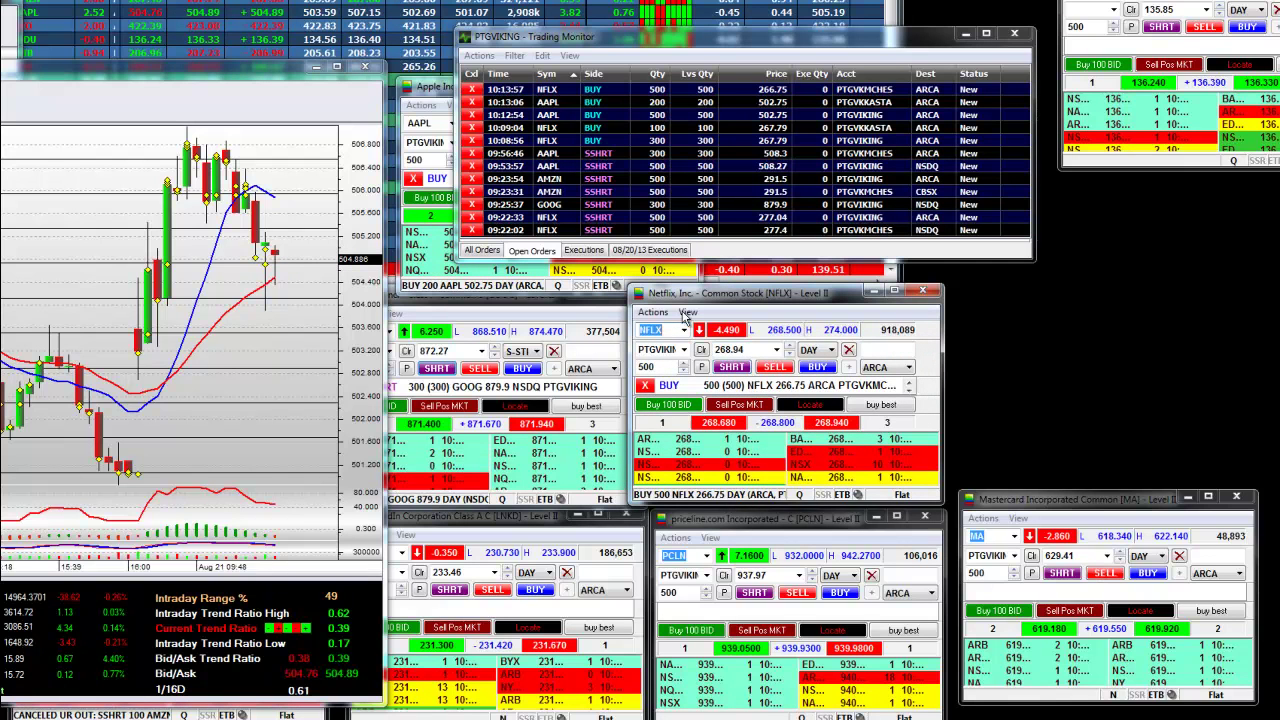
- Move the Trading Monitor off the AAPL Level II window, and assign the AAPL order to the third listed account with 300 shares
{"action": "left_click_drag", "start_coordinate": [714, 36], "coordinate": [1082, 111]}
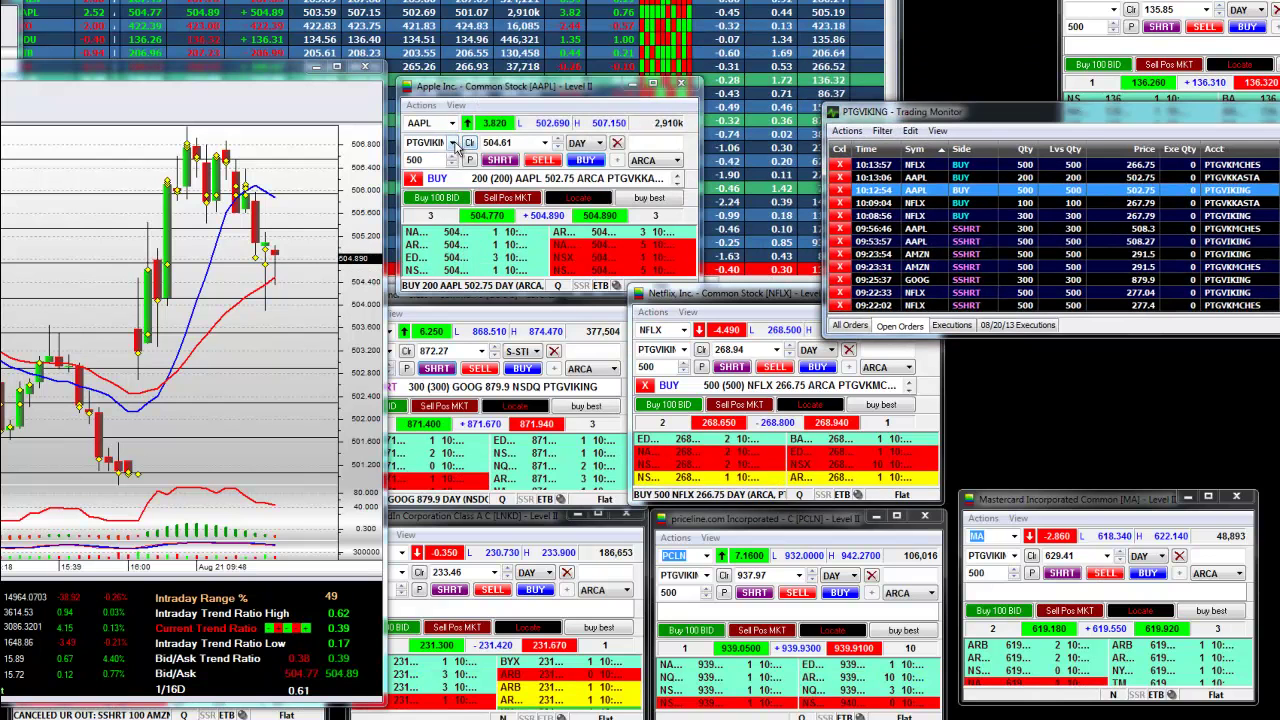
{"action": "left_click", "coordinate": [452, 143]}
{"action": "left_click", "coordinate": [436, 179]}
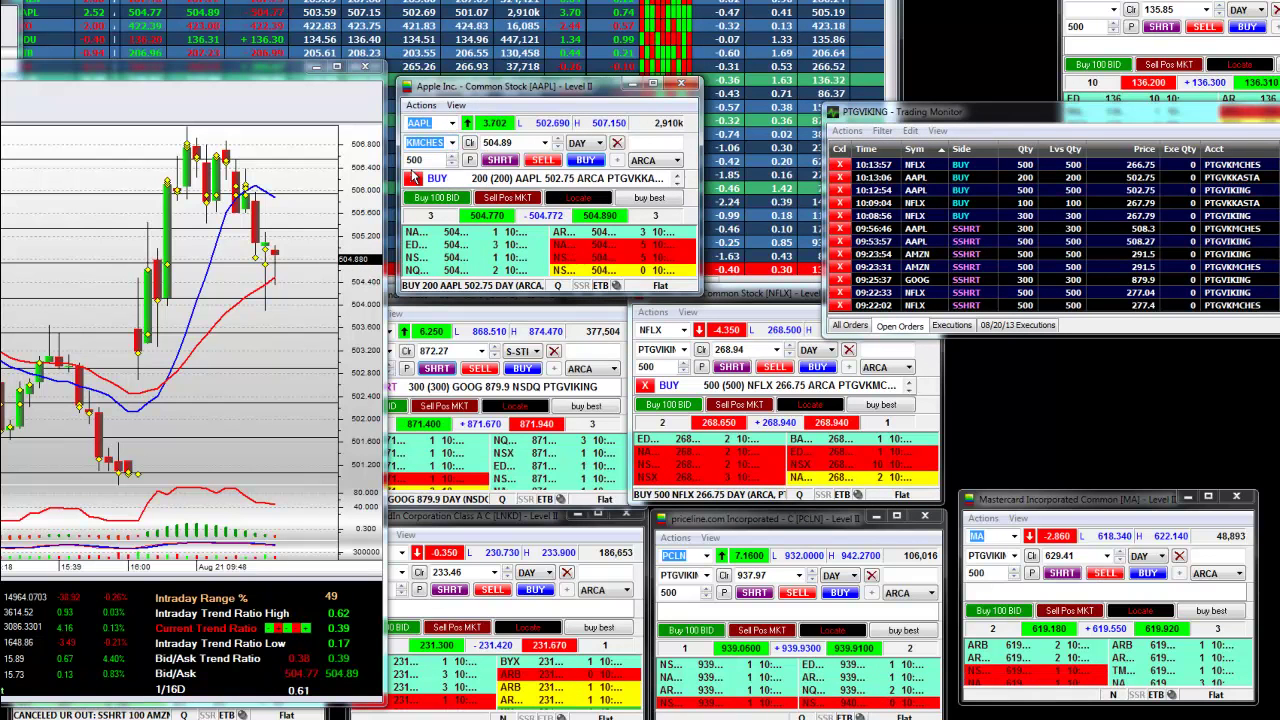
{"action": "double_click", "coordinate": [424, 160]}
{"action": "type", "text": "3"}
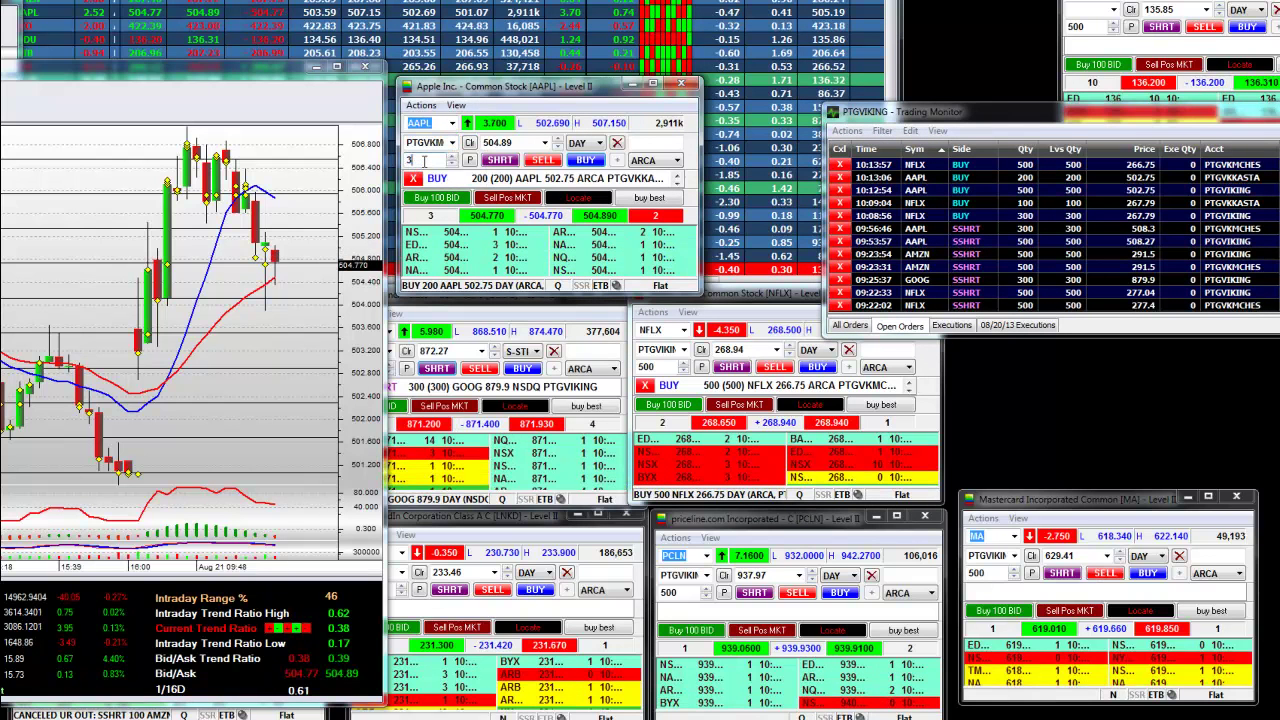
{"action": "type", "text": "00"}
- Set the AAPL order price to 502.75 for the 300 shares and send the buy order to ARCA
{"action": "double_click", "coordinate": [524, 146]}
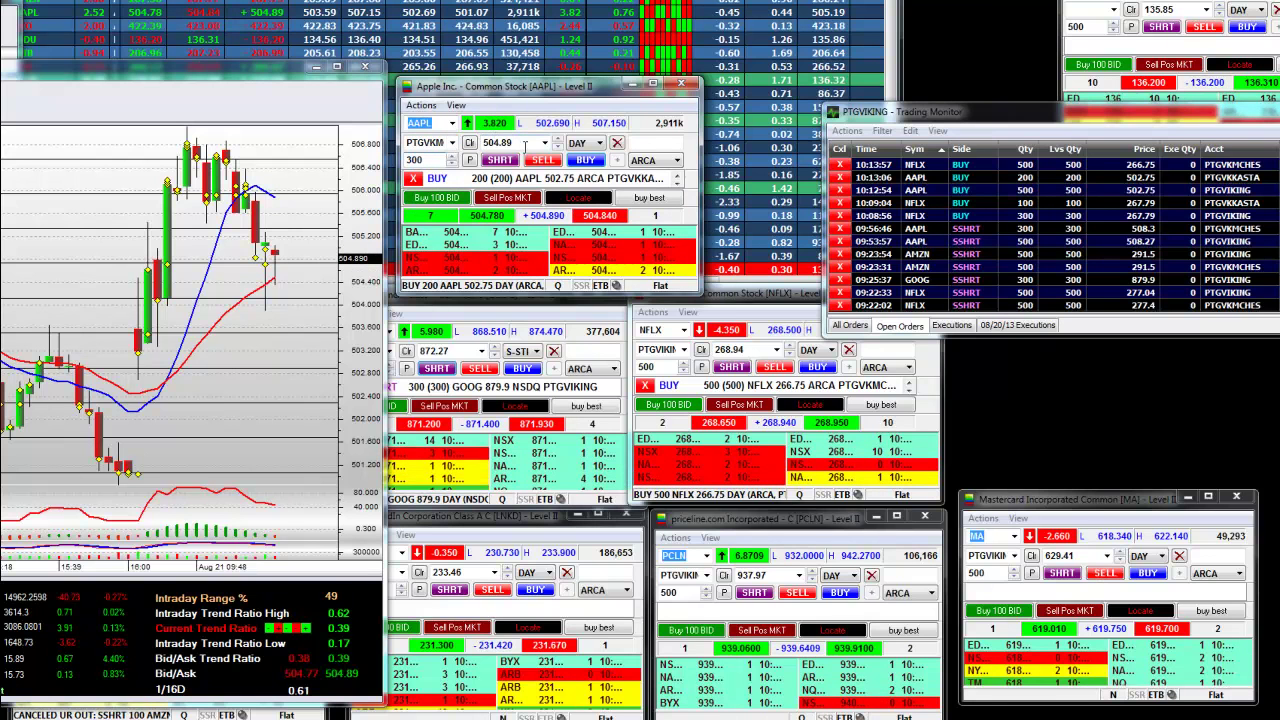
{"action": "type", "text": "5"}
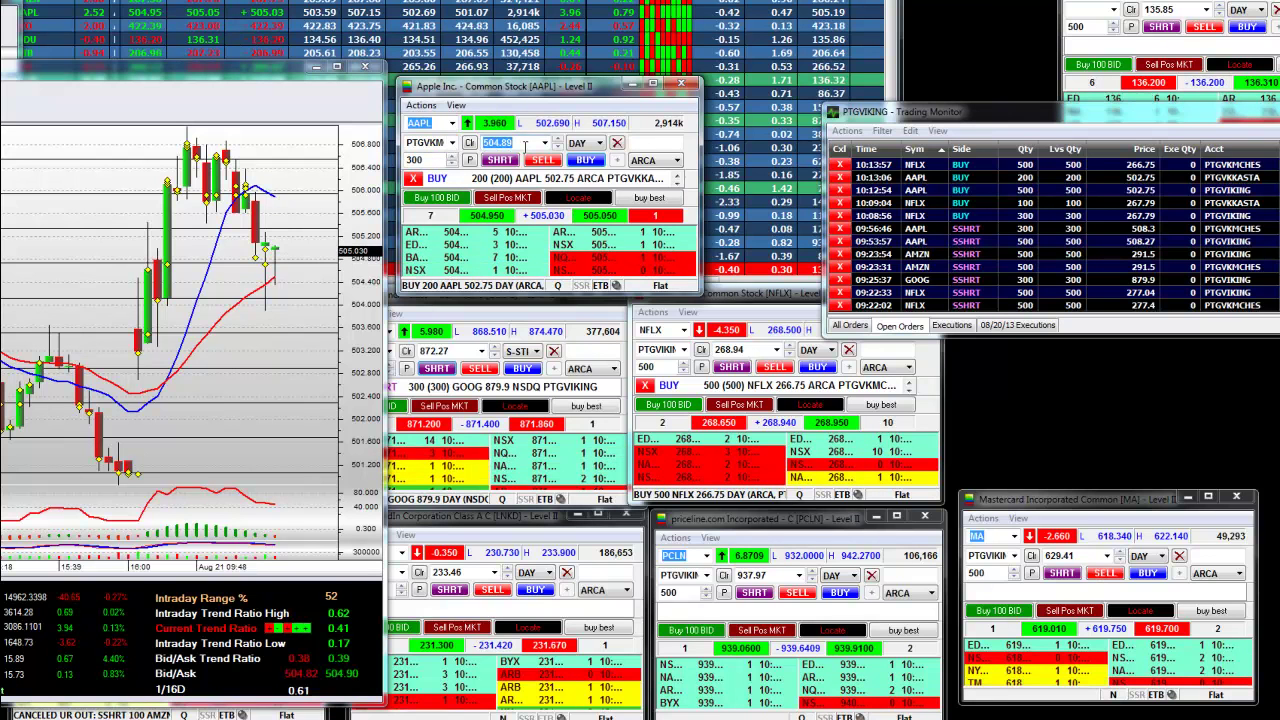
{"action": "type", "text": "02."}
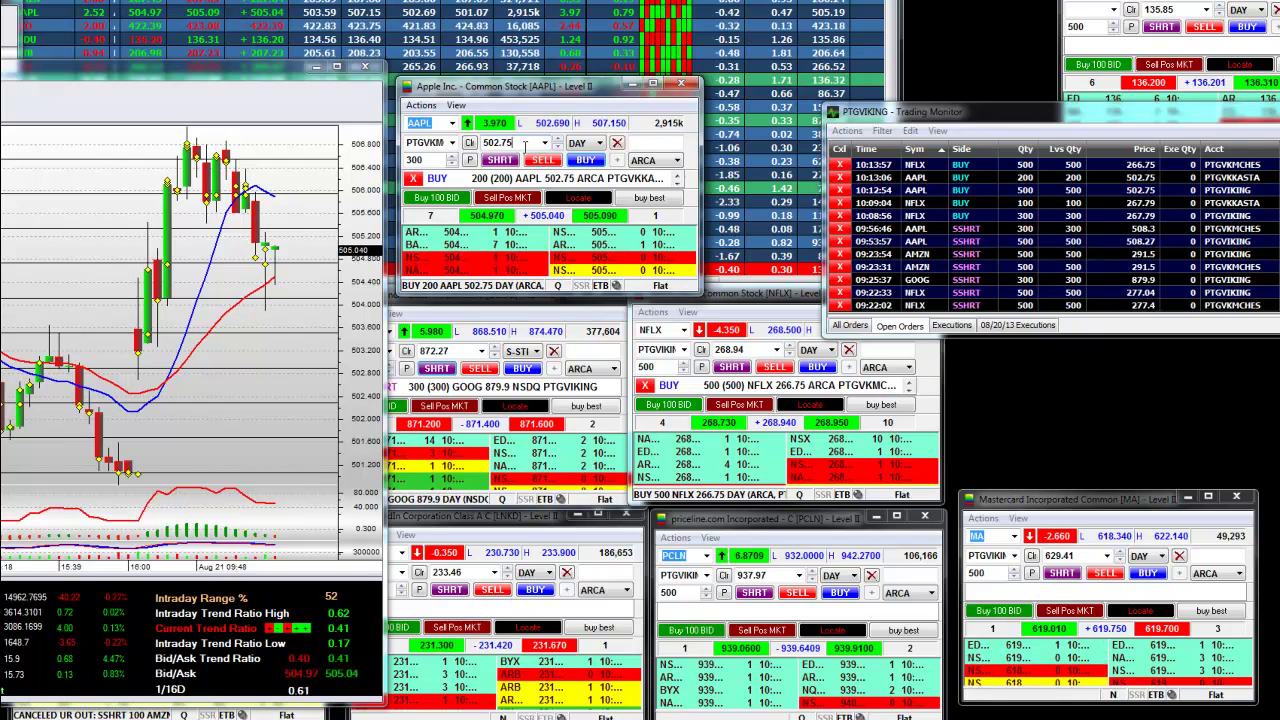
{"action": "left_click", "coordinate": [590, 160]}
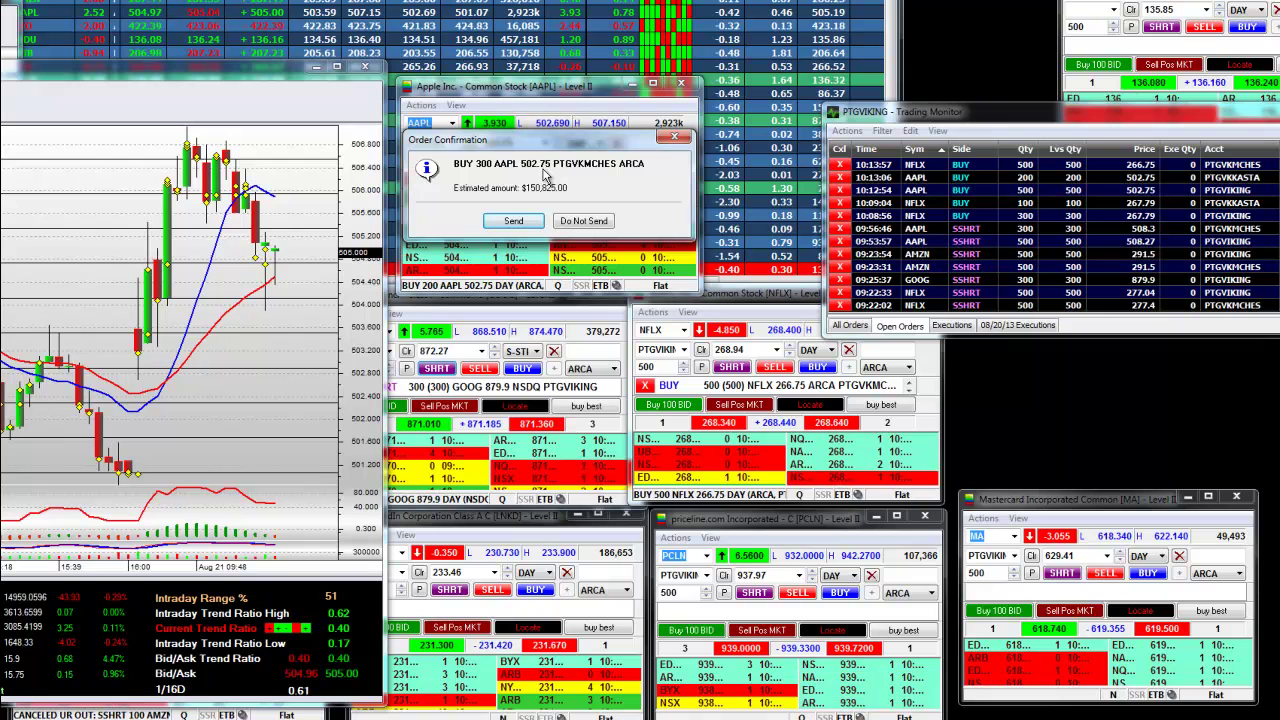
{"action": "left_click", "coordinate": [514, 222]}
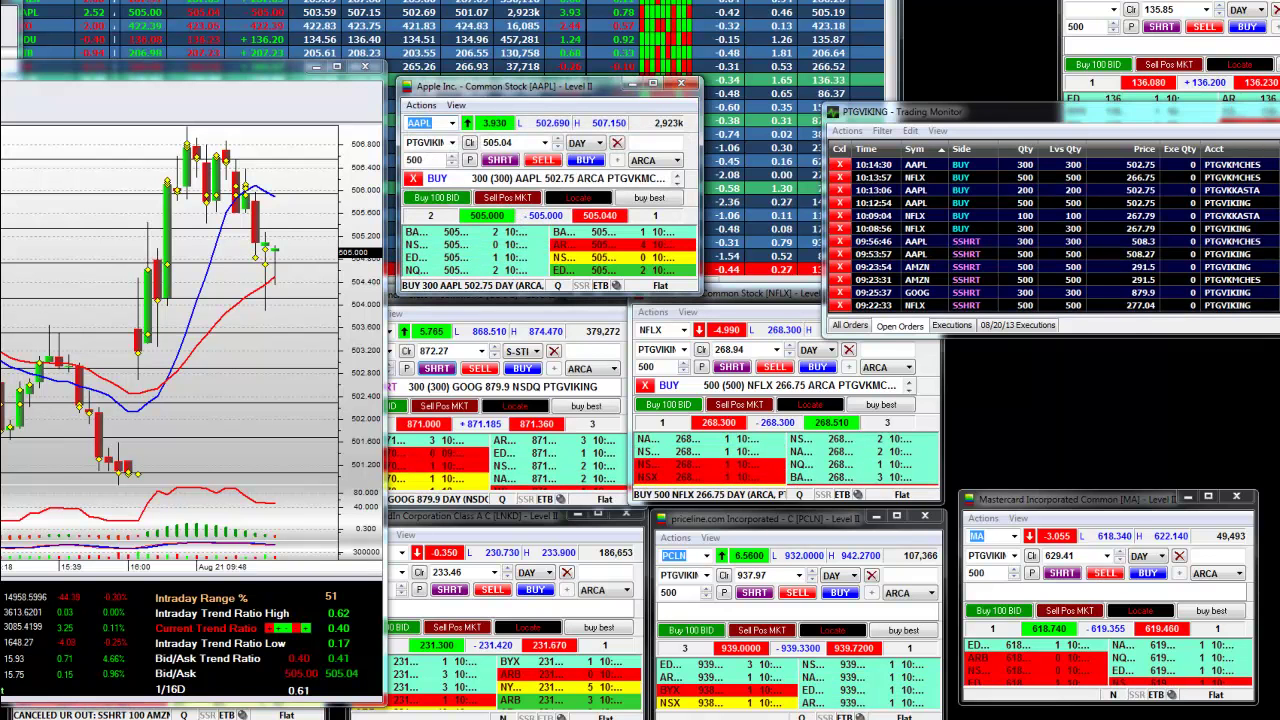
- Switch to the StockMarketFunding website in the browser and look over its Free Trial trading seminar page
{"action": "key", "text": "alt+Tab"}
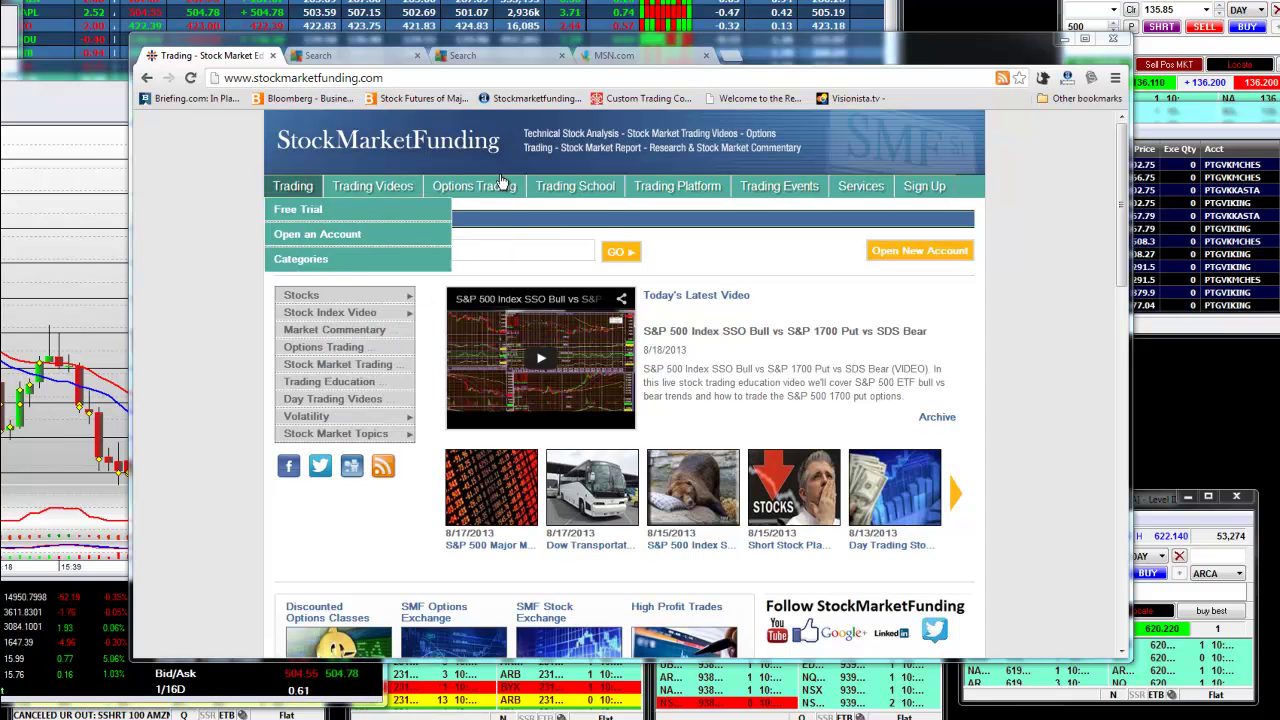
{"action": "mouse_move", "coordinate": [295, 188]}
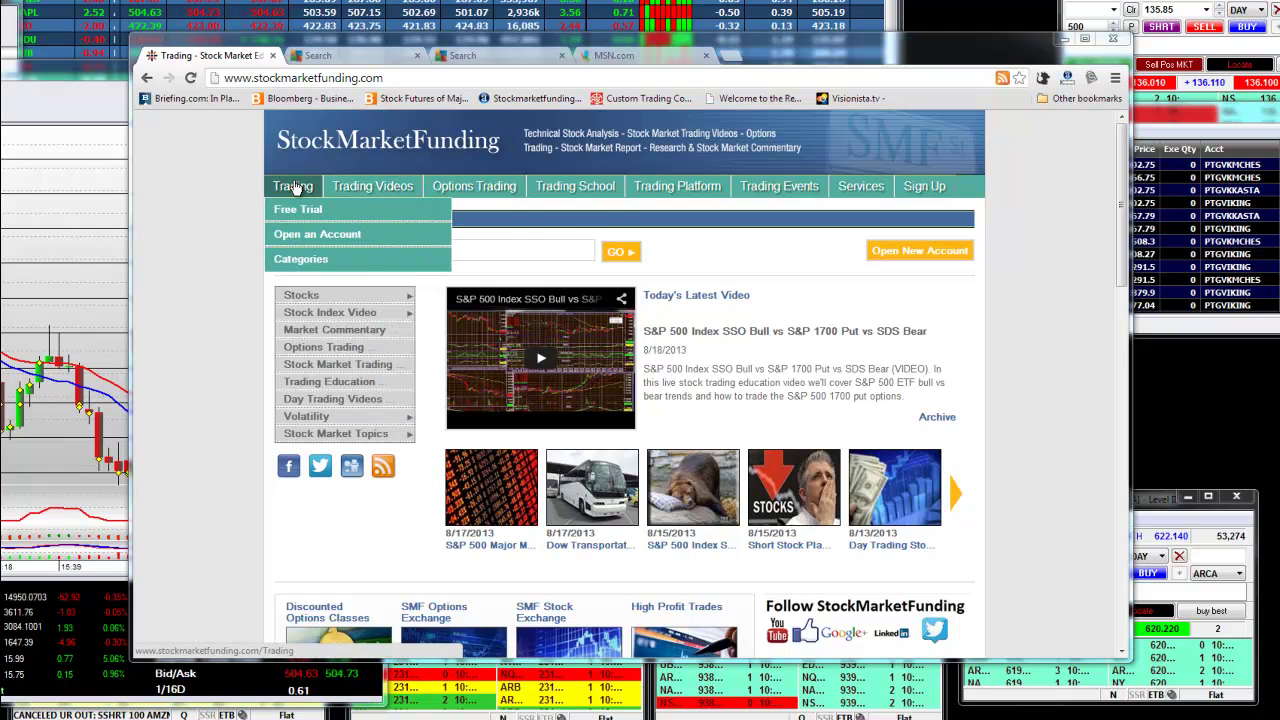
{"action": "left_click", "coordinate": [290, 208]}
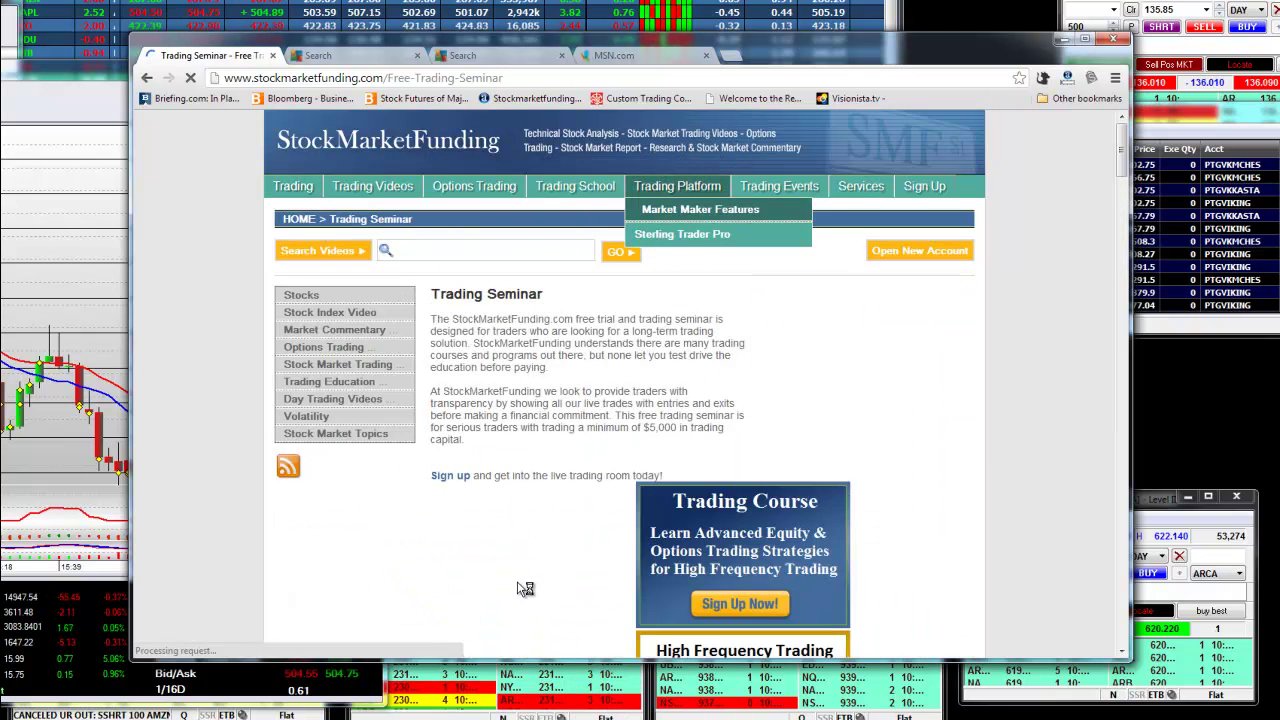
{"action": "scroll", "coordinate": [710, 327], "scroll_direction": "down", "scroll_amount": 3}
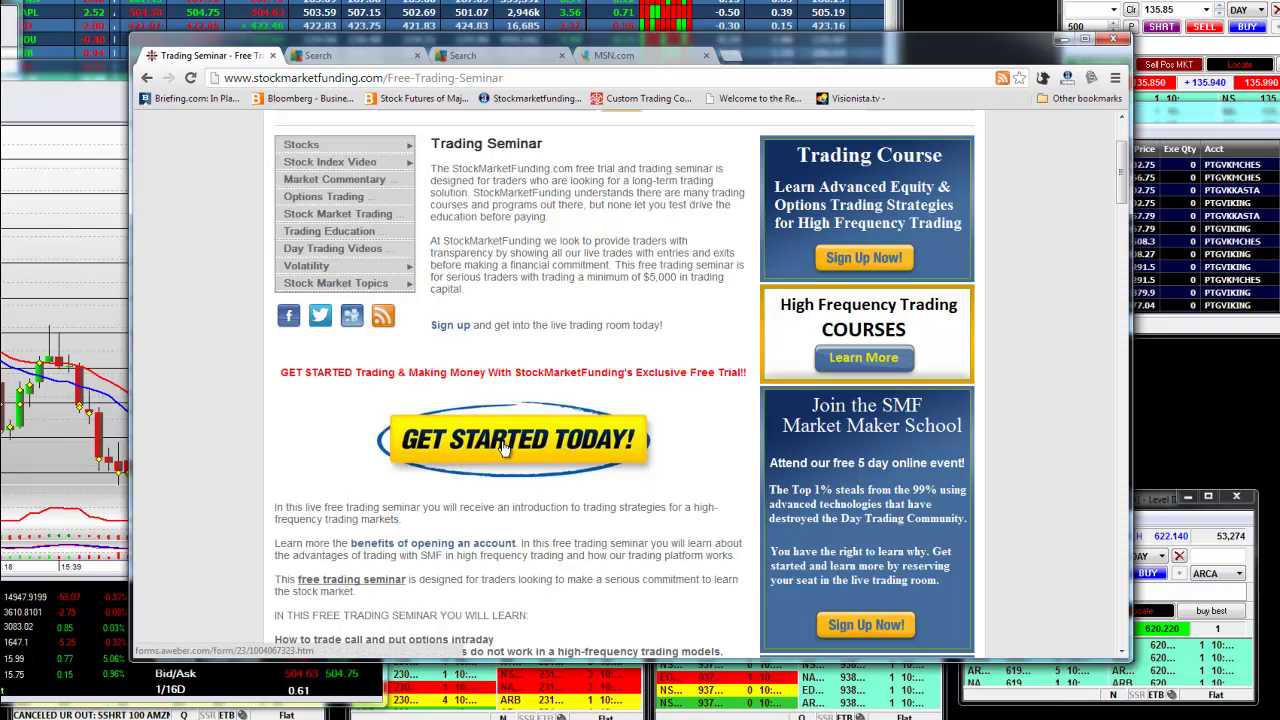
{"action": "scroll", "coordinate": [505, 447], "scroll_direction": "up", "scroll_amount": 3}
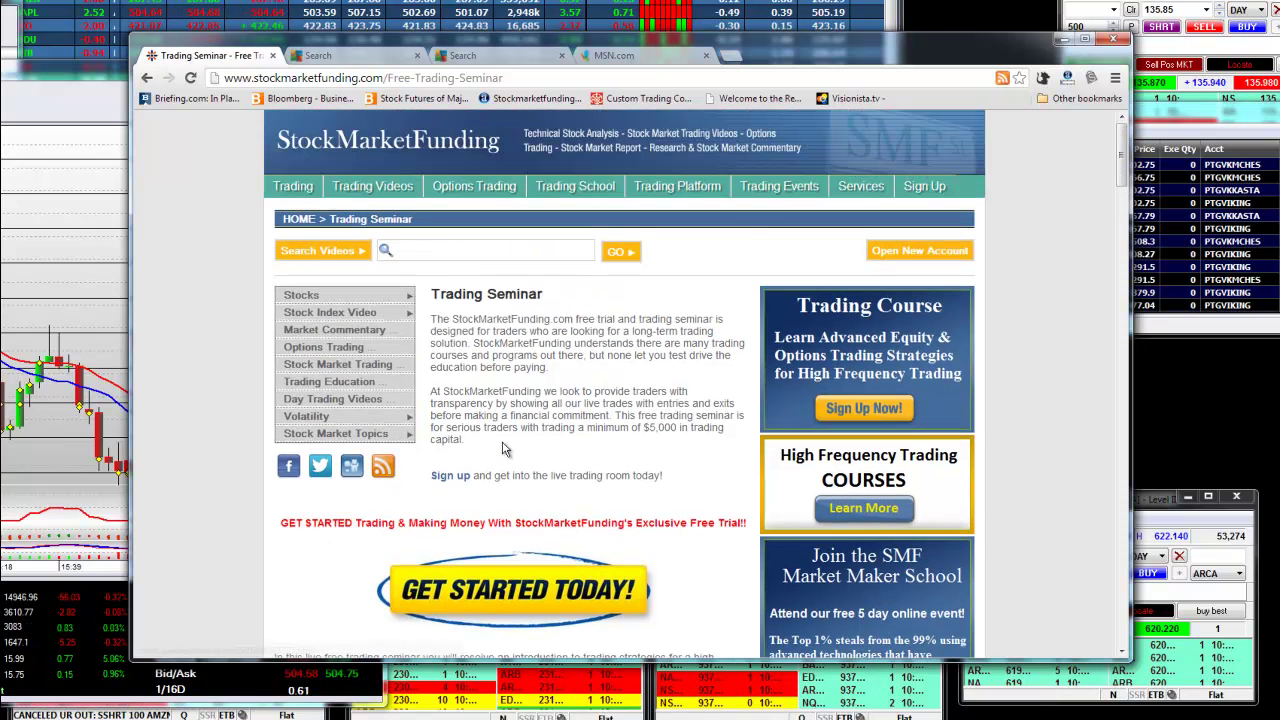
- Go to the site's Open an Account page and follow its account-opening link to the VikingCapital Contractor Agreement
{"action": "mouse_move", "coordinate": [295, 190]}
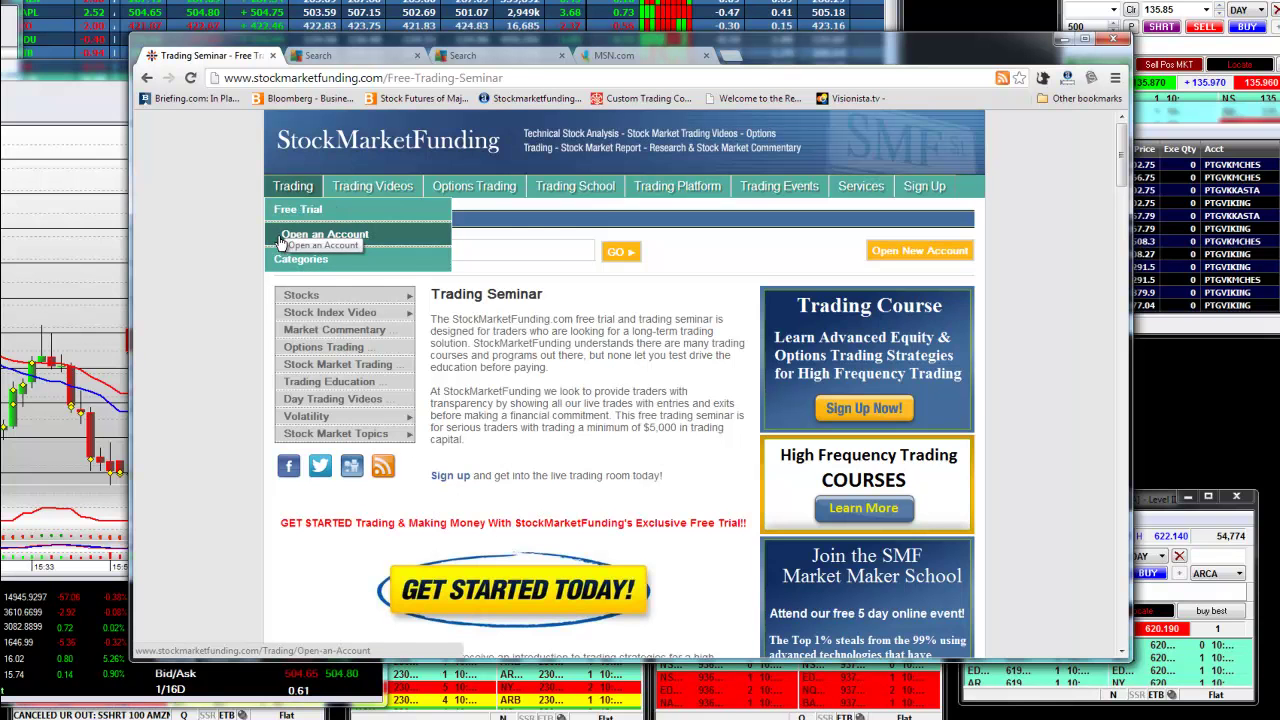
{"action": "left_click", "coordinate": [338, 234]}
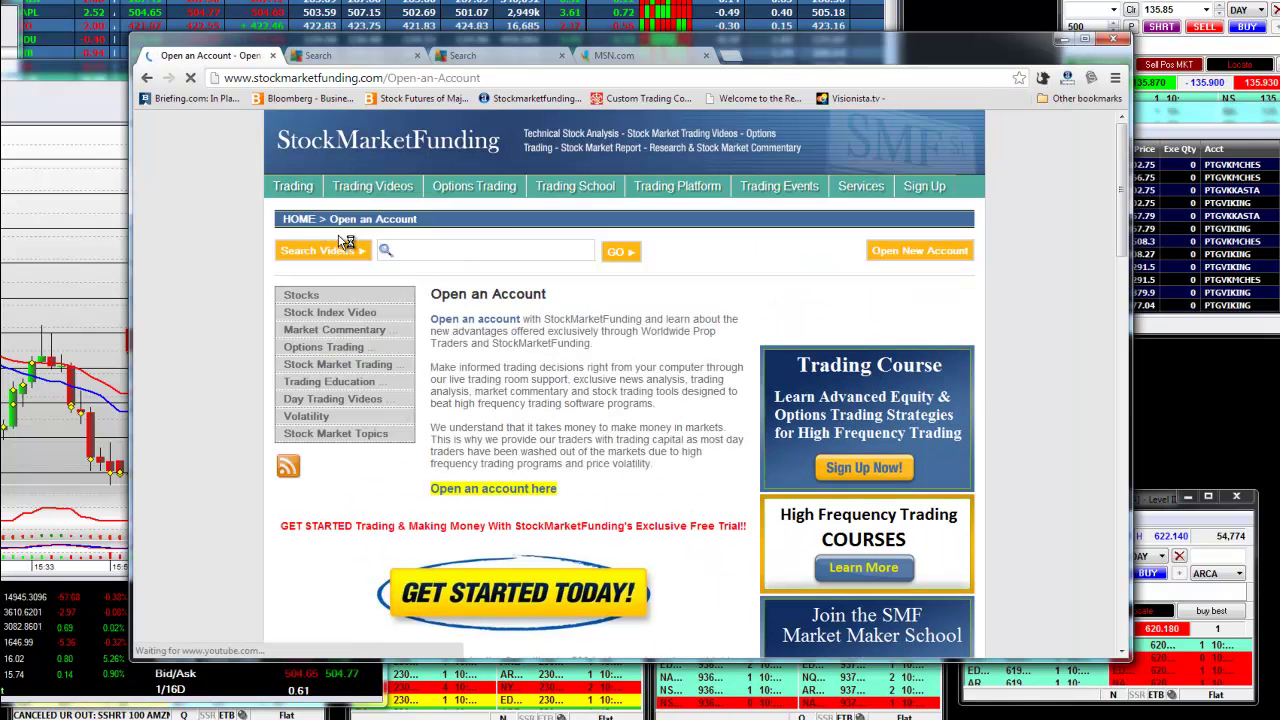
{"action": "scroll", "coordinate": [510, 400], "scroll_direction": "down", "scroll_amount": 3}
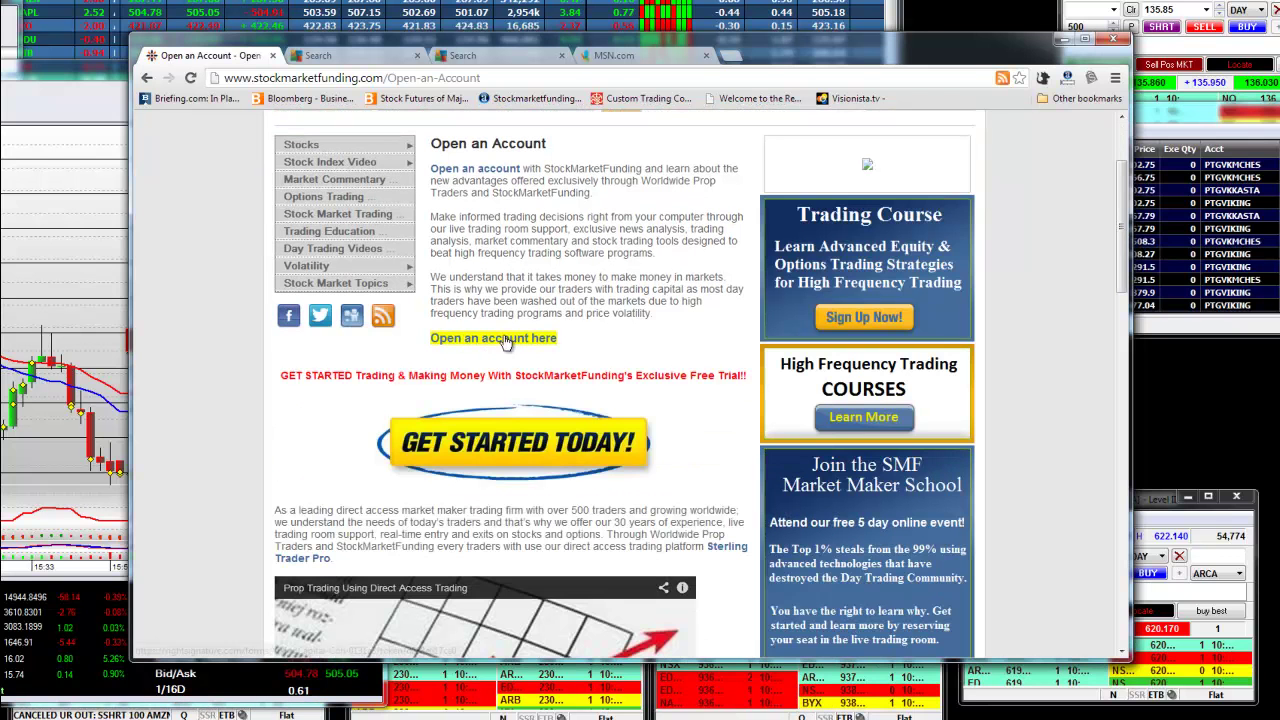
{"action": "left_click", "coordinate": [503, 338]}
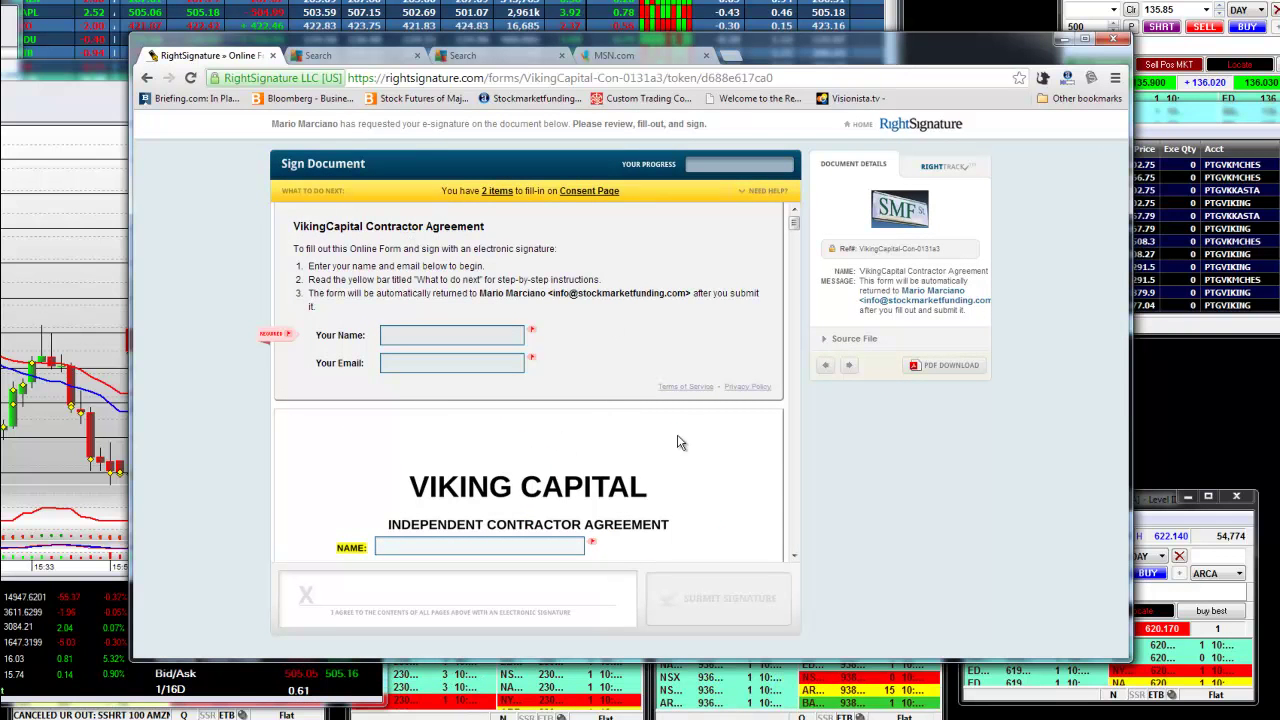
- Read through the first two pages of the Viking Capital contractor agreement
{"action": "scroll", "coordinate": [677, 443], "scroll_direction": "down", "scroll_amount": 5}
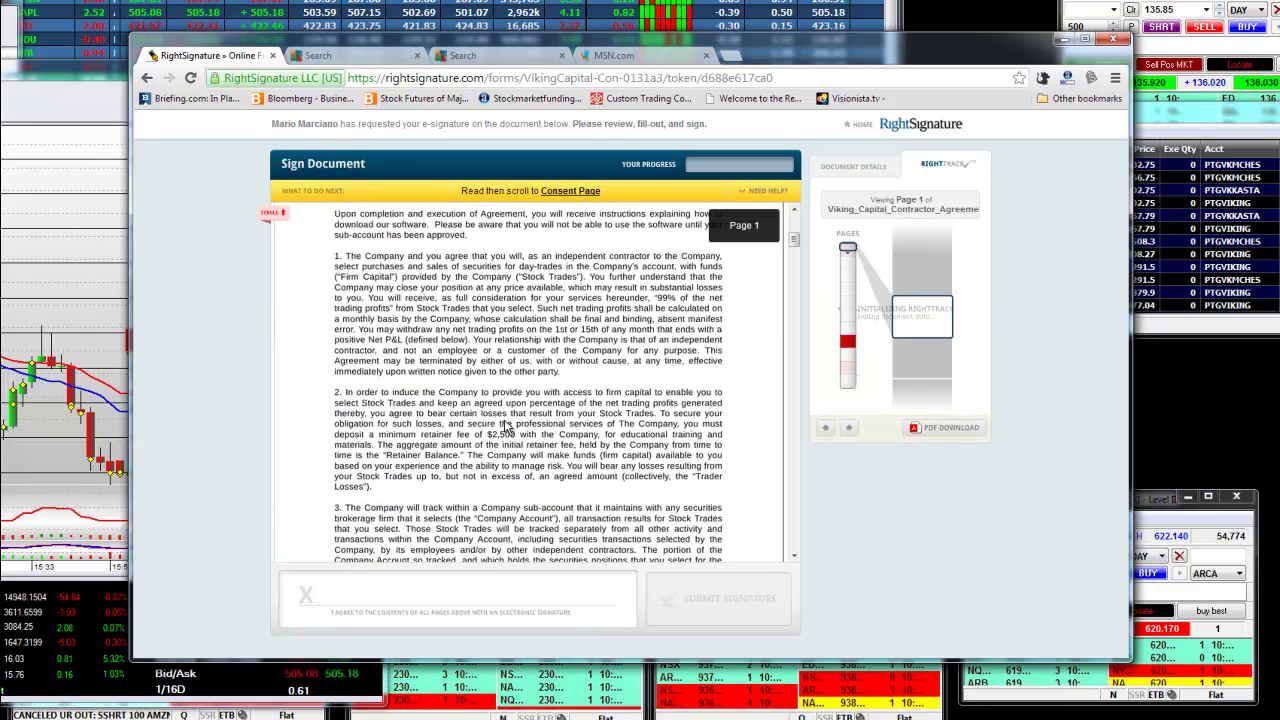
{"action": "scroll", "coordinate": [558, 392], "scroll_direction": "down", "scroll_amount": 10}
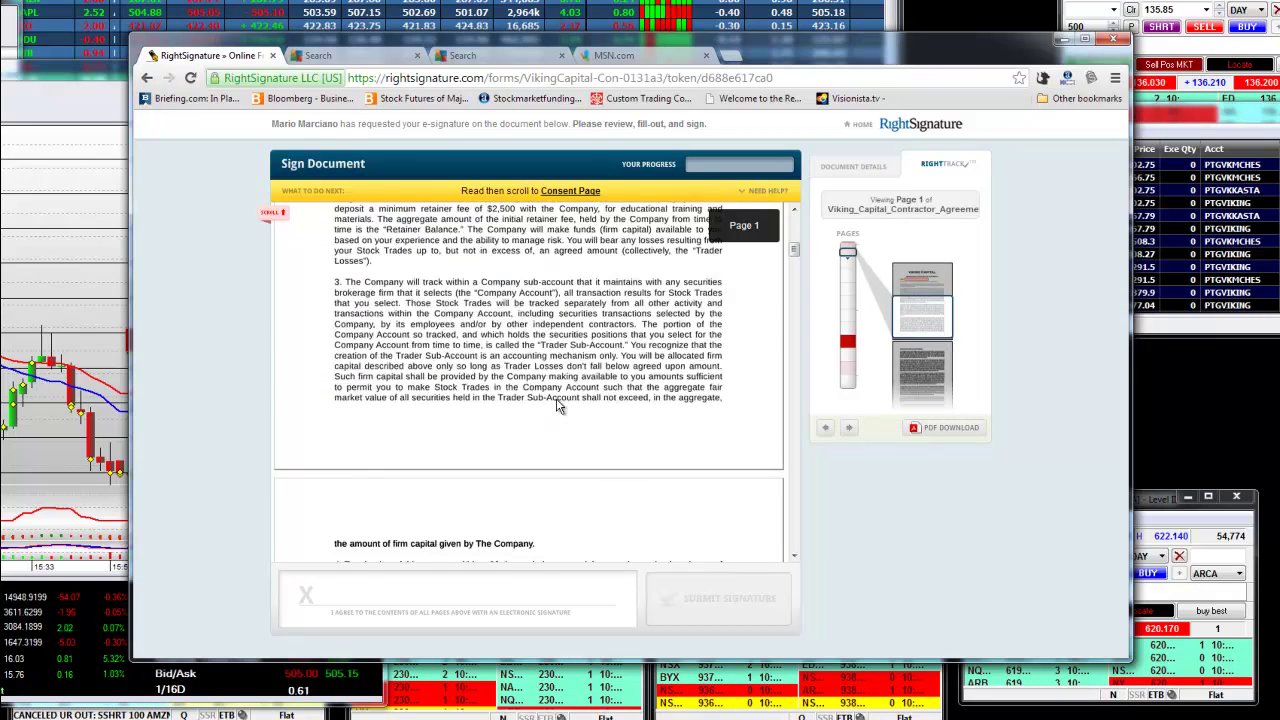
{"action": "scroll", "coordinate": [553, 415], "scroll_direction": "down", "scroll_amount": 5}
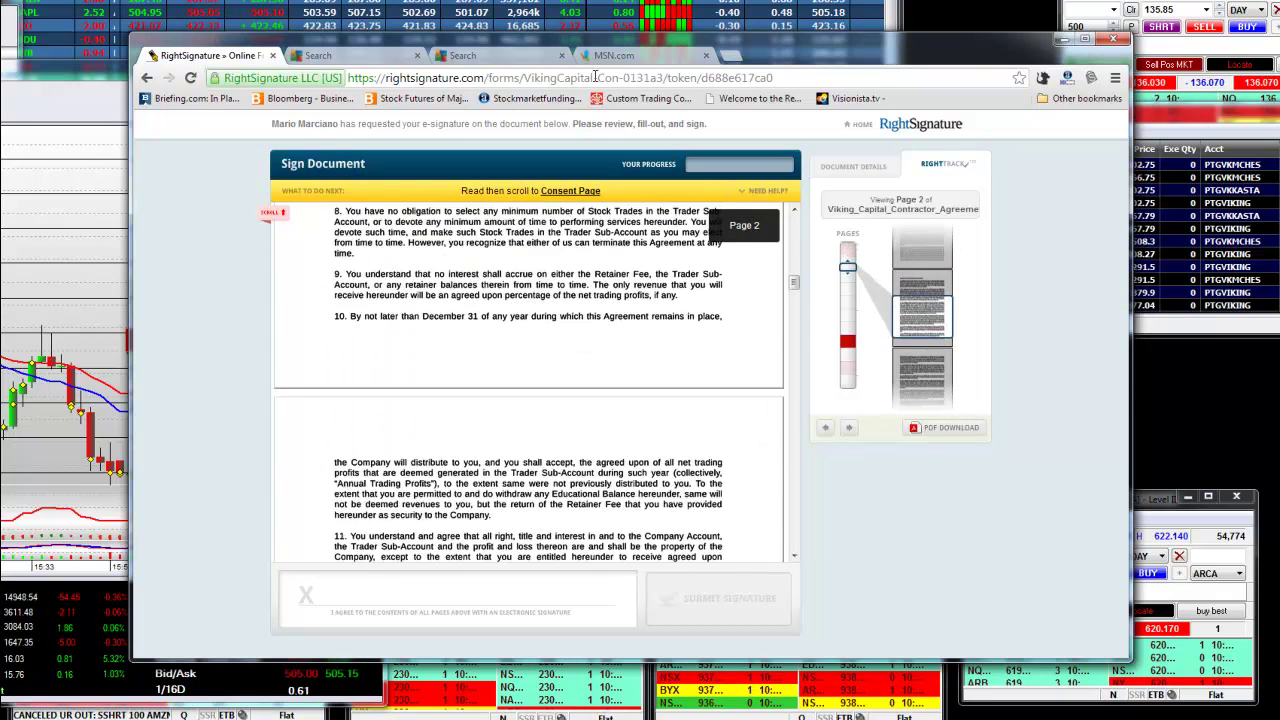
- Move the browser window aside to view the AAPL chart and order window, and bring it back over the workspace
{"action": "left_click_drag", "start_coordinate": [773, 62], "coordinate": [681, 295]}
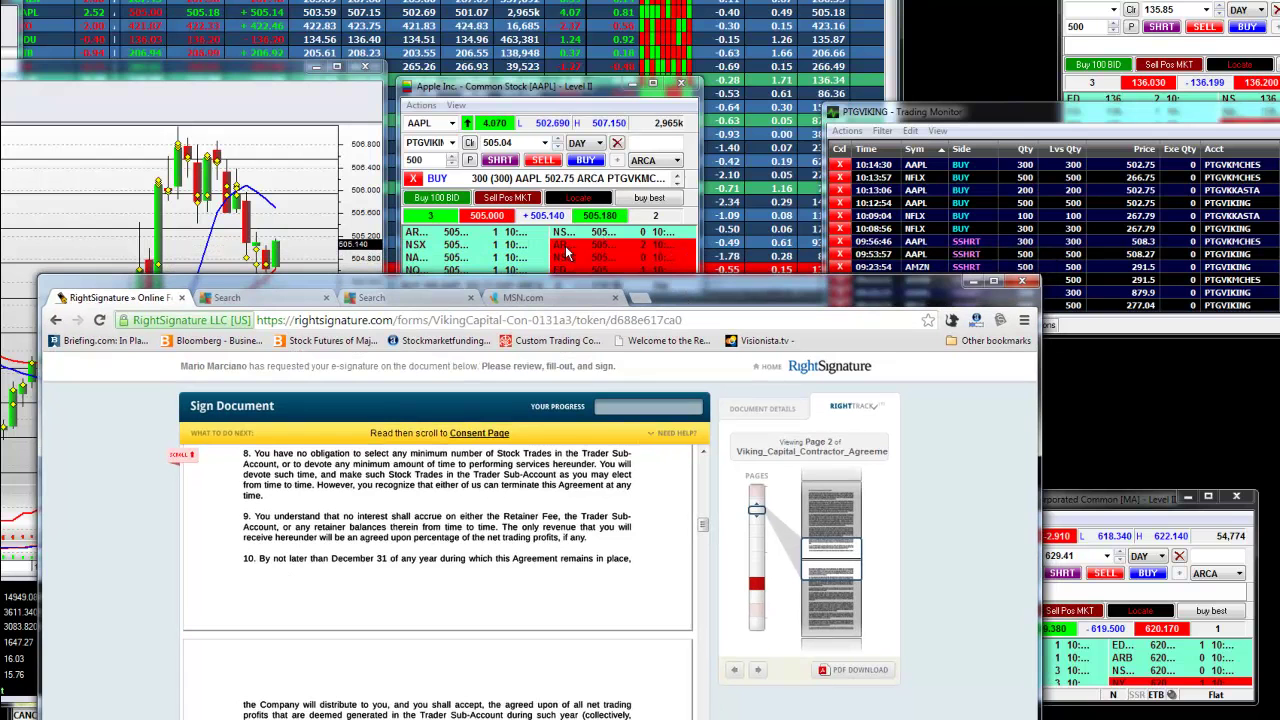
{"action": "left_click_drag", "start_coordinate": [481, 279], "coordinate": [699, 289]}
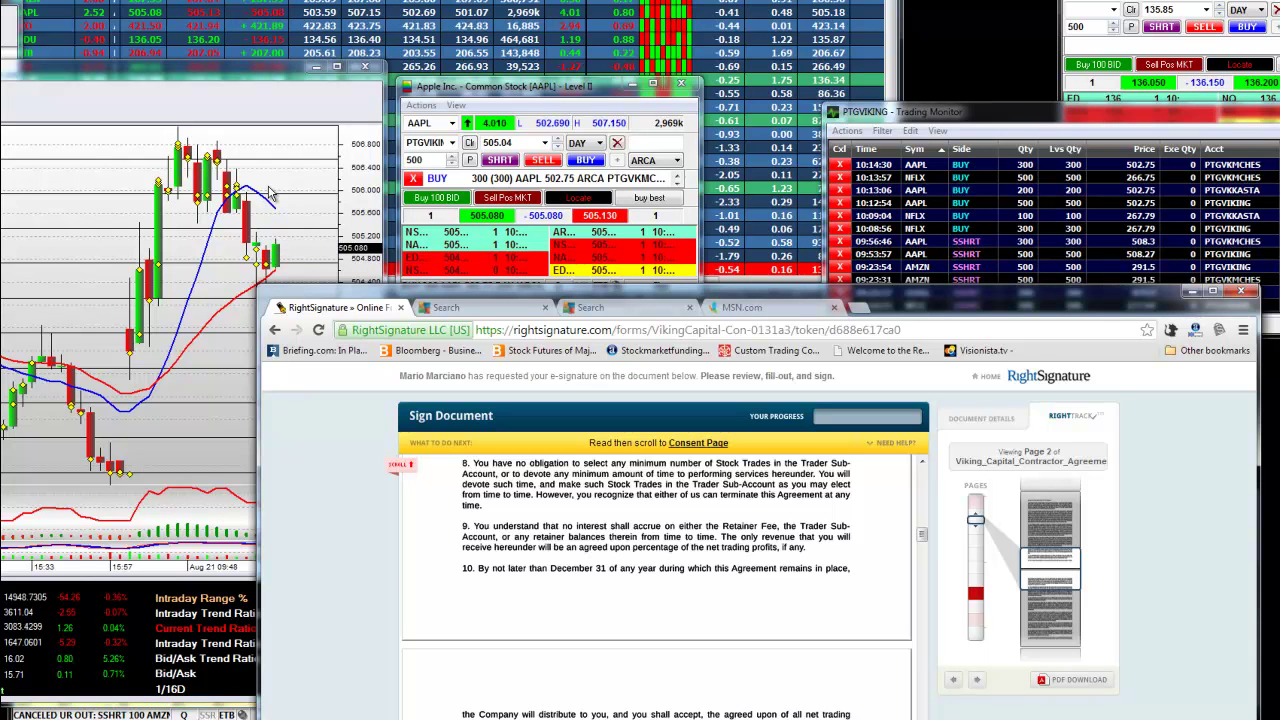
{"action": "left_click_drag", "start_coordinate": [896, 298], "coordinate": [801, 75]}
- Look over the agreement's applicant fields, risk disclosure and wire instructions, and return to its Consent Page
{"action": "left_click_drag", "start_coordinate": [826, 318], "coordinate": [818, 562]}
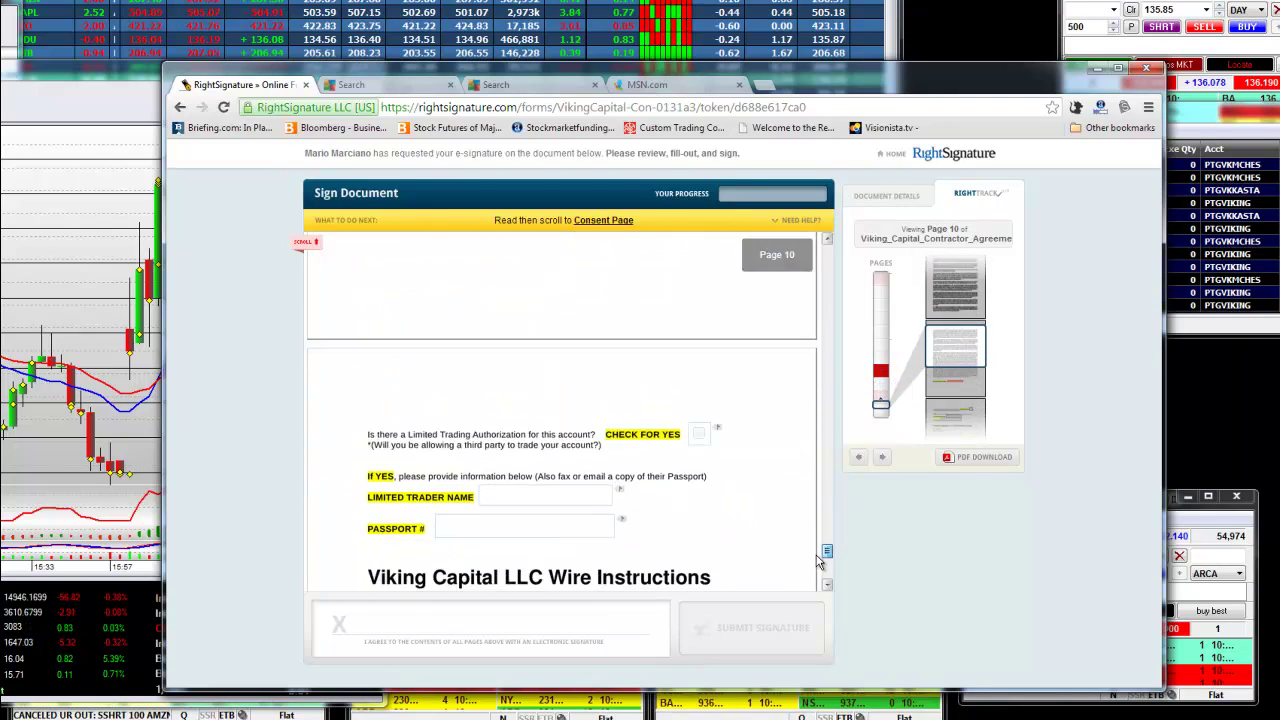
{"action": "scroll", "coordinate": [726, 380], "scroll_direction": "down", "scroll_amount": 1}
{"action": "scroll", "coordinate": [810, 281], "scroll_direction": "up", "scroll_amount": 10}
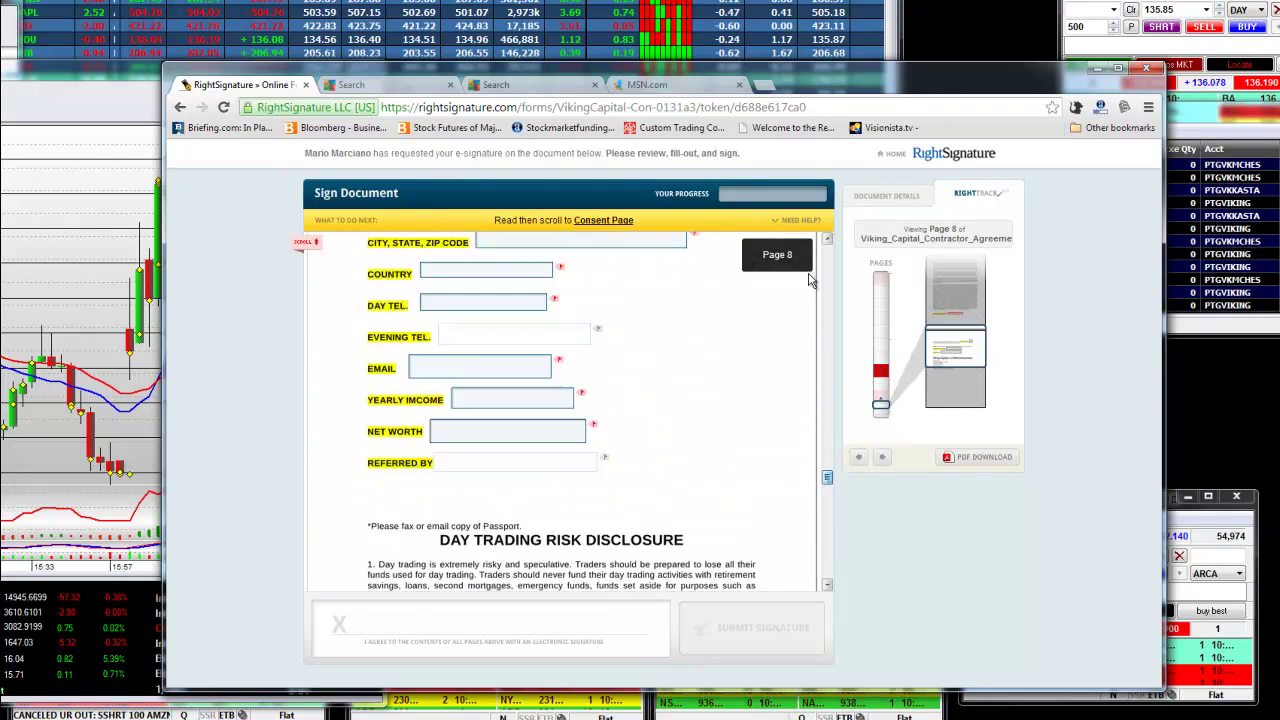
{"action": "scroll", "coordinate": [810, 281], "scroll_direction": "up", "scroll_amount": 20}
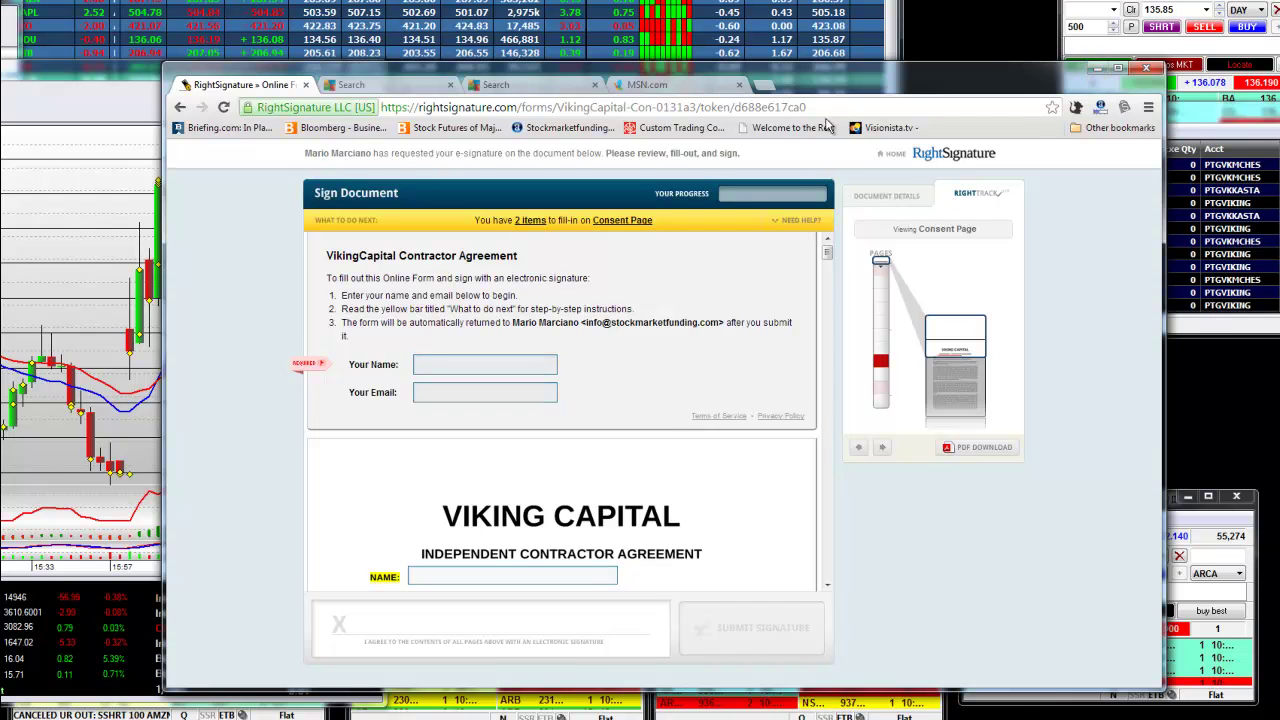
- Minimize the browser and sort the open orders in the Trading Monitor by symbol in descending order
{"action": "left_click_drag", "start_coordinate": [826, 122], "coordinate": [636, 160]}
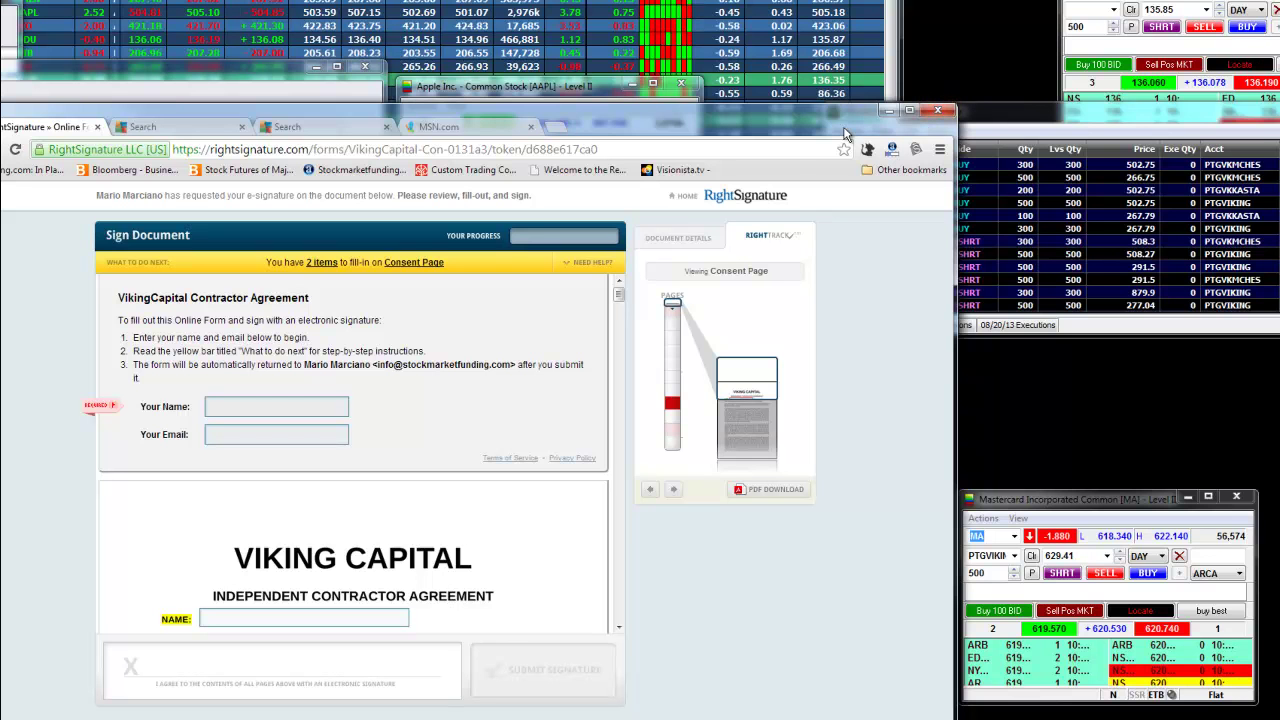
{"action": "left_click", "coordinate": [888, 108]}
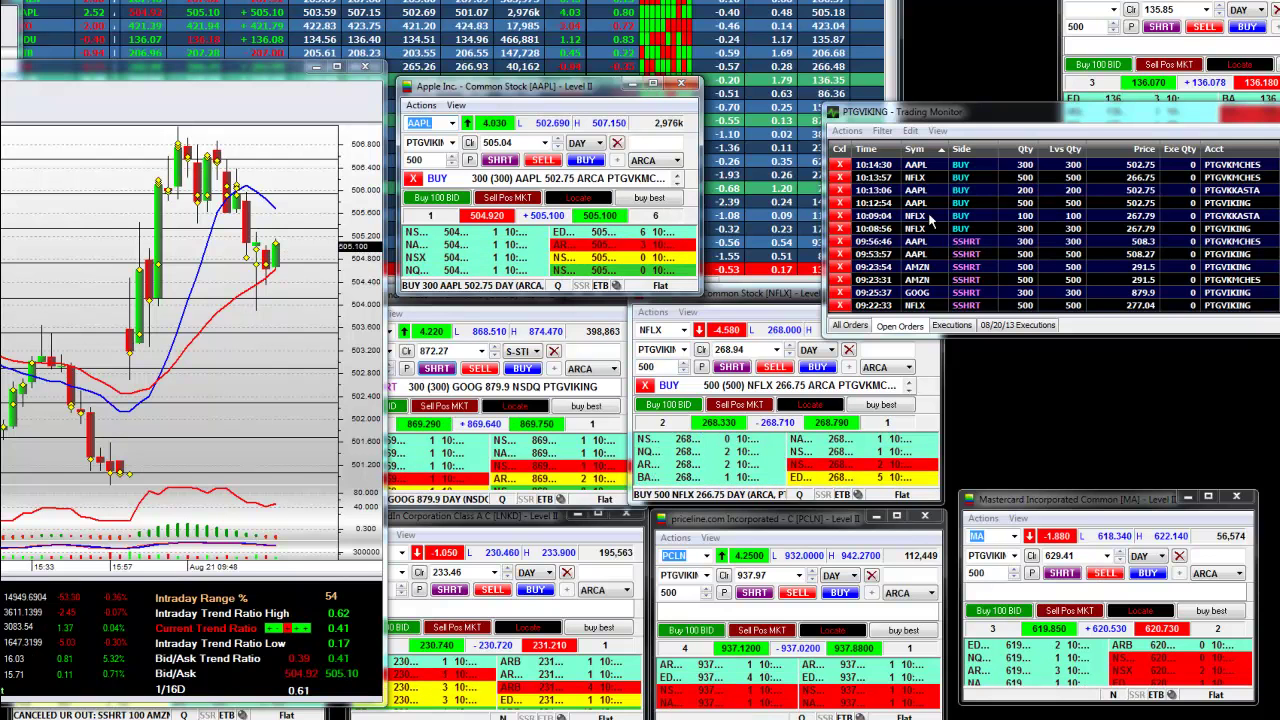
{"action": "left_click", "coordinate": [945, 150]}
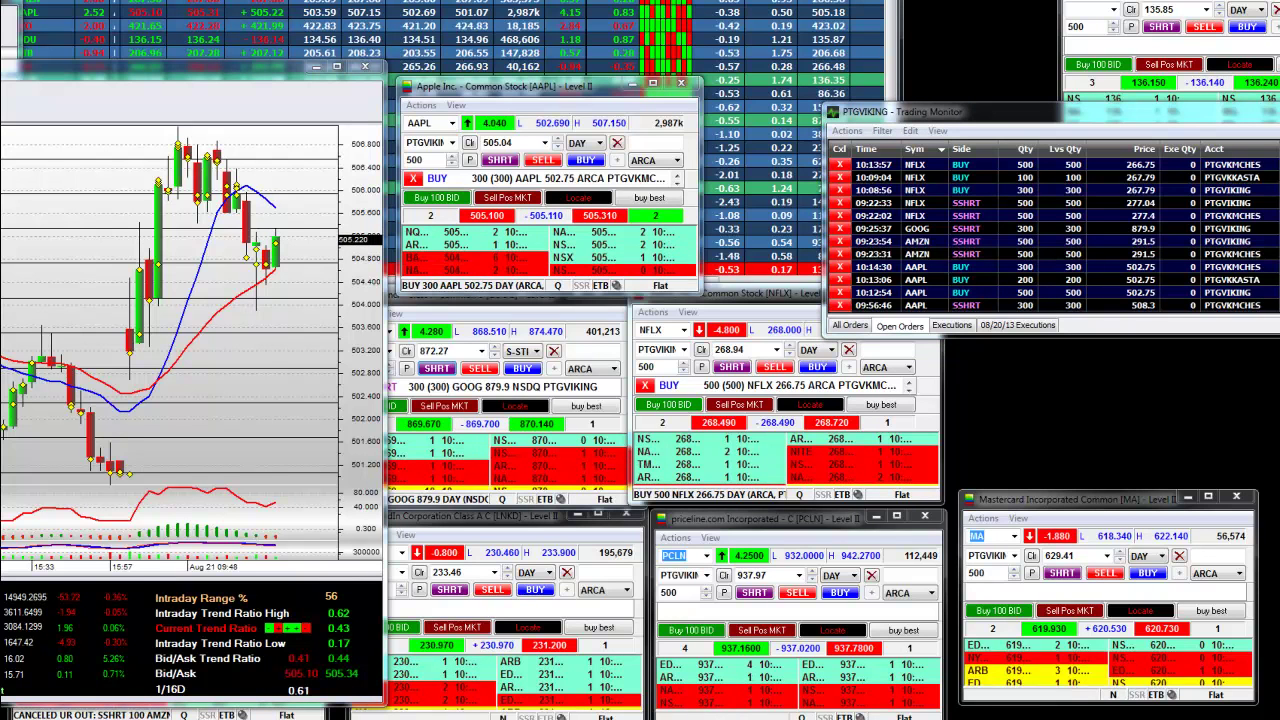
- Bring up the AAPL and NFLX 3-minute windows, move the Trading Monitor over them, and select the 300-share NFLX buy order
{"action": "double_click", "coordinate": [224, 84]}
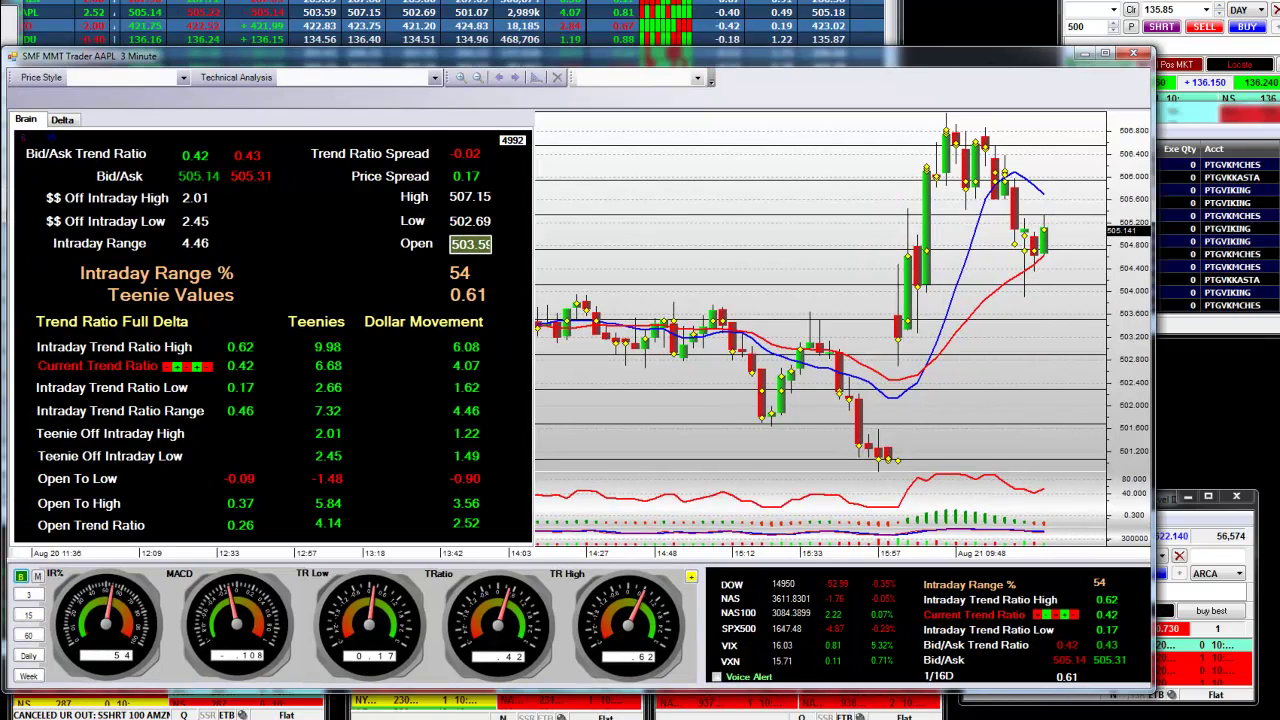
{"action": "double_click", "coordinate": [90, 702]}
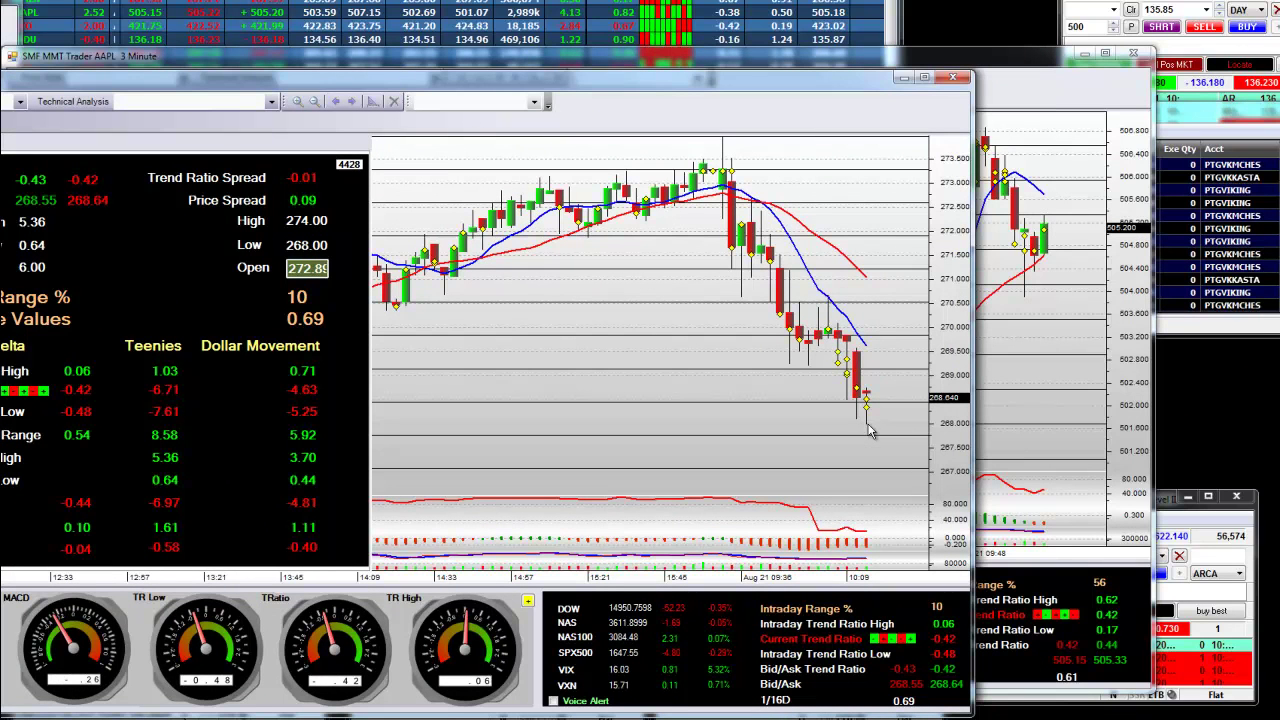
{"action": "left_click", "coordinate": [1220, 140]}
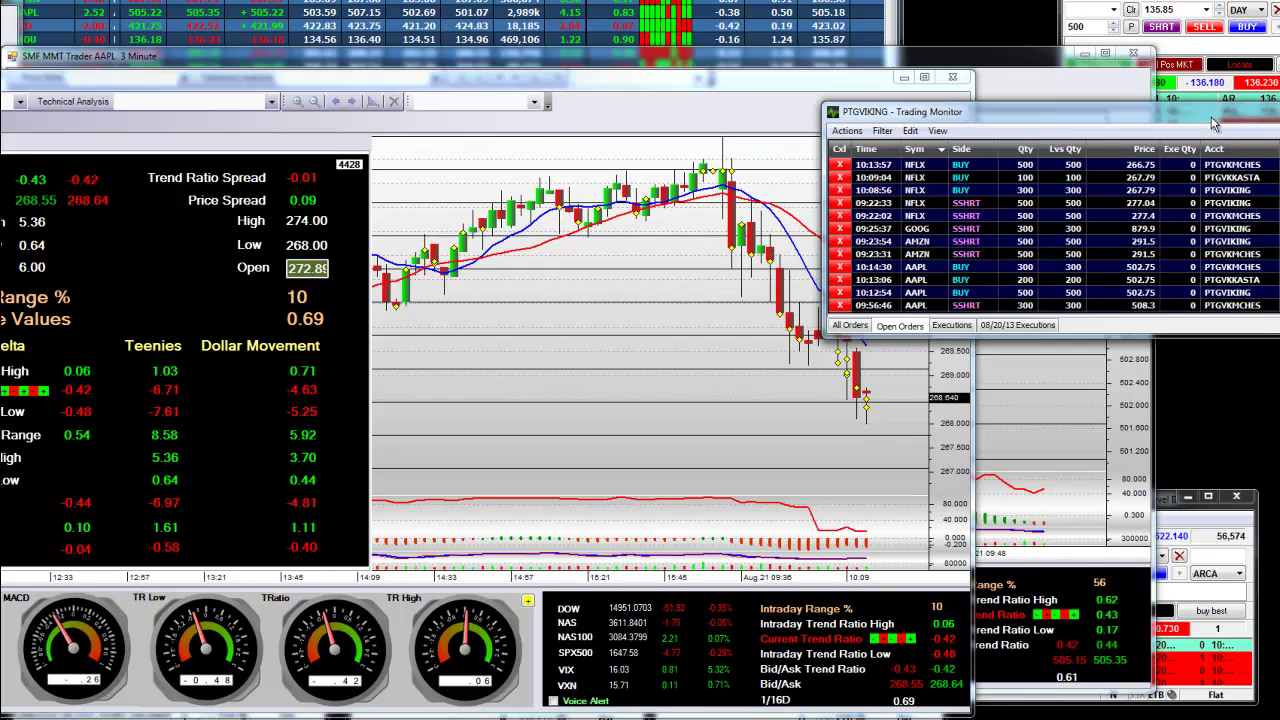
{"action": "left_click_drag", "start_coordinate": [1098, 107], "coordinate": [1083, 68]}
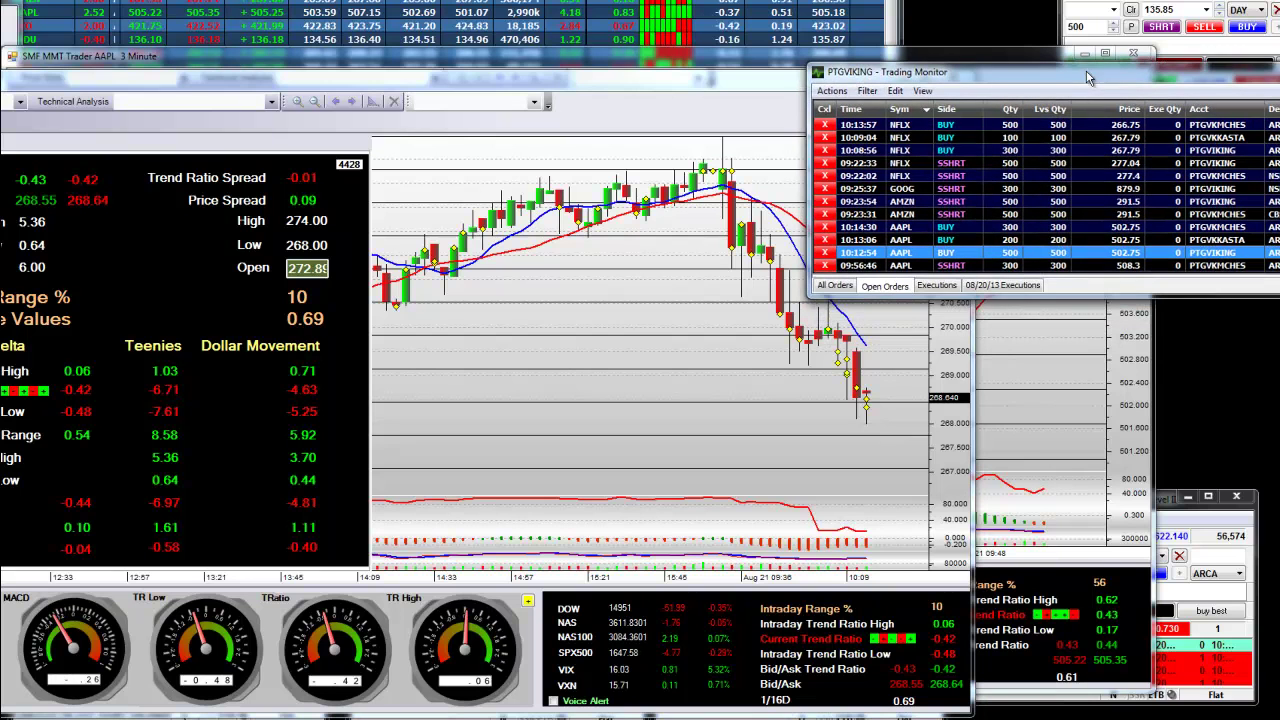
{"action": "left_click", "coordinate": [1125, 150]}
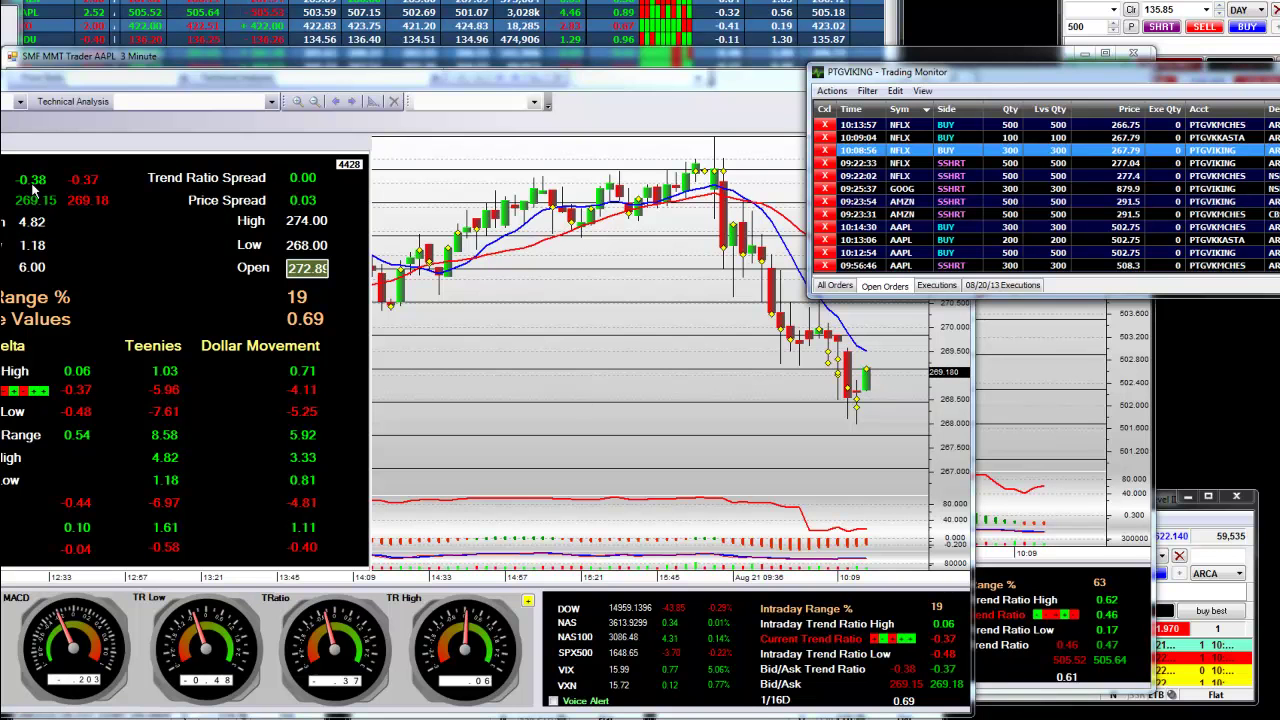
- Rearrange the AAPL and NFLX 3-minute windows to examine their trend ratios and the latest NFLX candles
{"action": "left_click", "coordinate": [487, 68]}
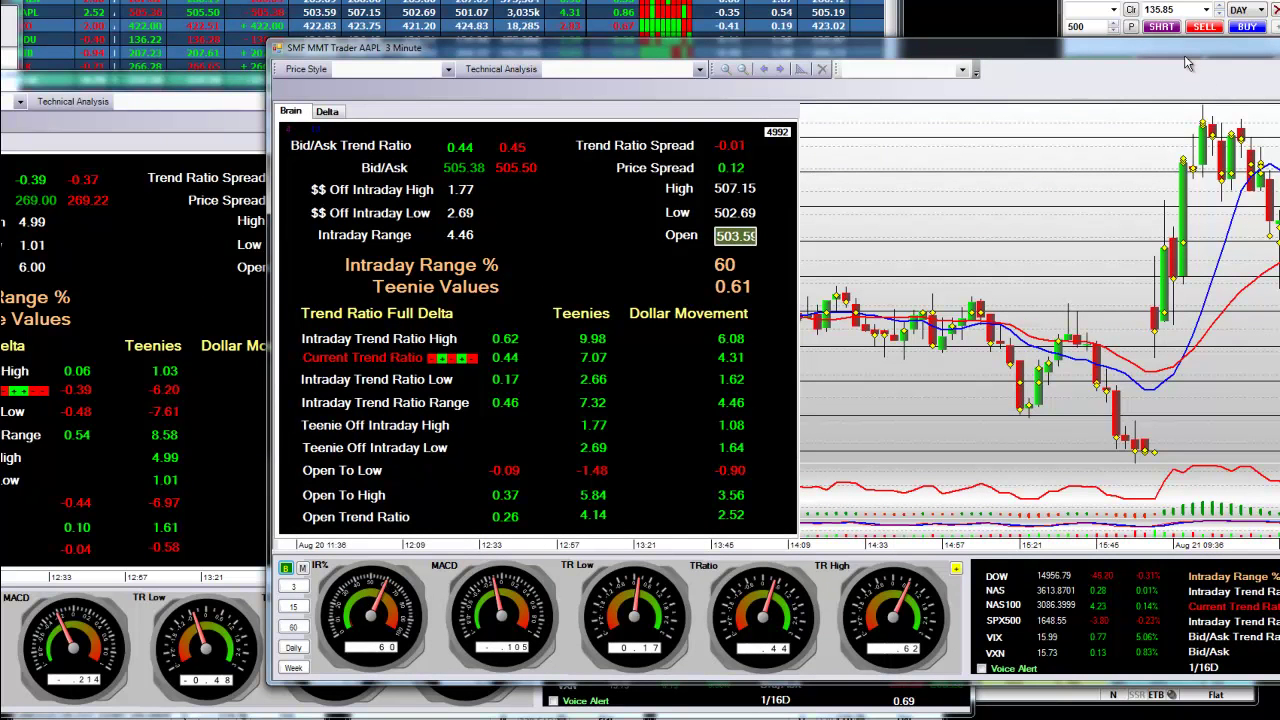
{"action": "left_click_drag", "start_coordinate": [1178, 54], "coordinate": [902, 92]}
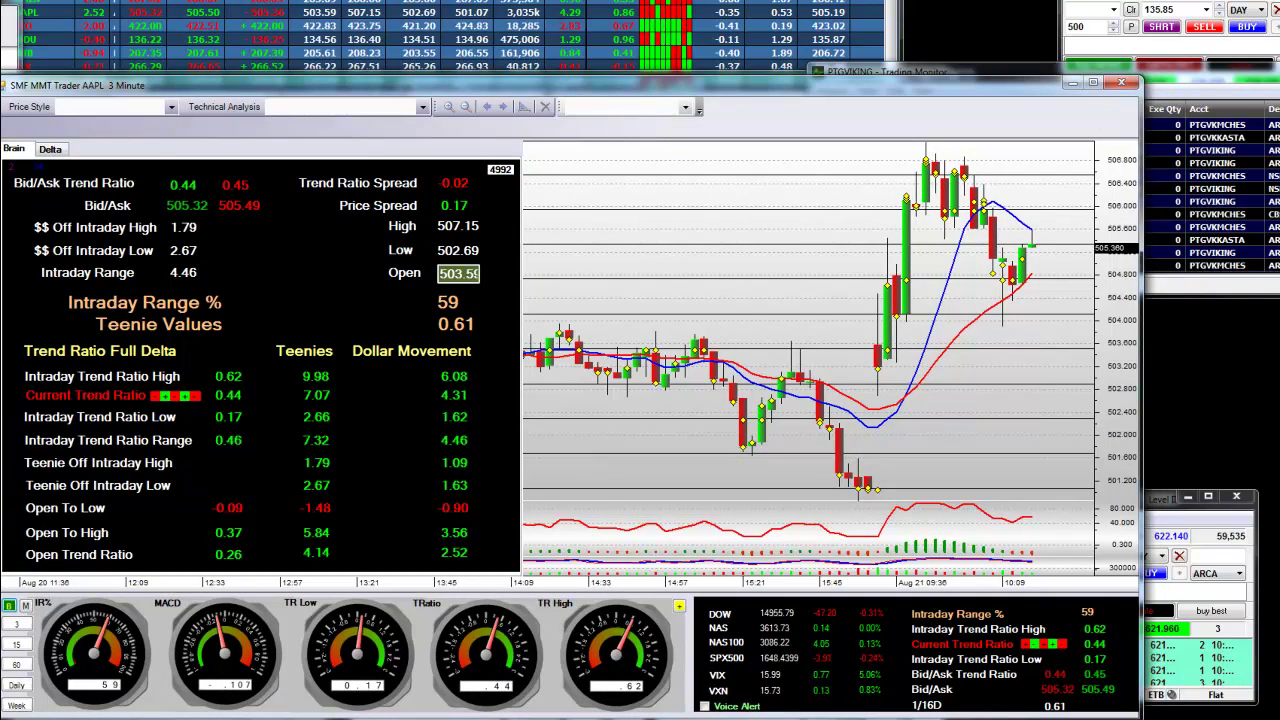
{"action": "key", "text": "alt+Tab"}
{"action": "left_click_drag", "start_coordinate": [440, 90], "coordinate": [669, 93]}
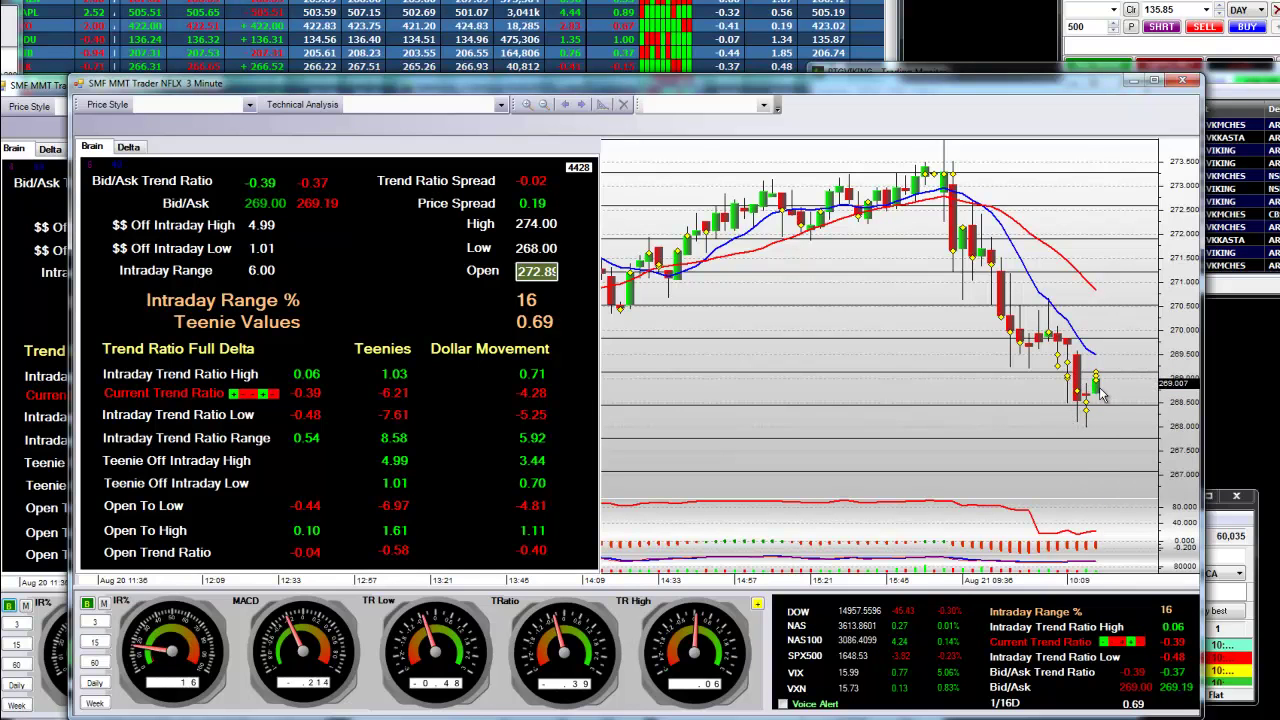
{"action": "mouse_move", "coordinate": [1090, 408]}
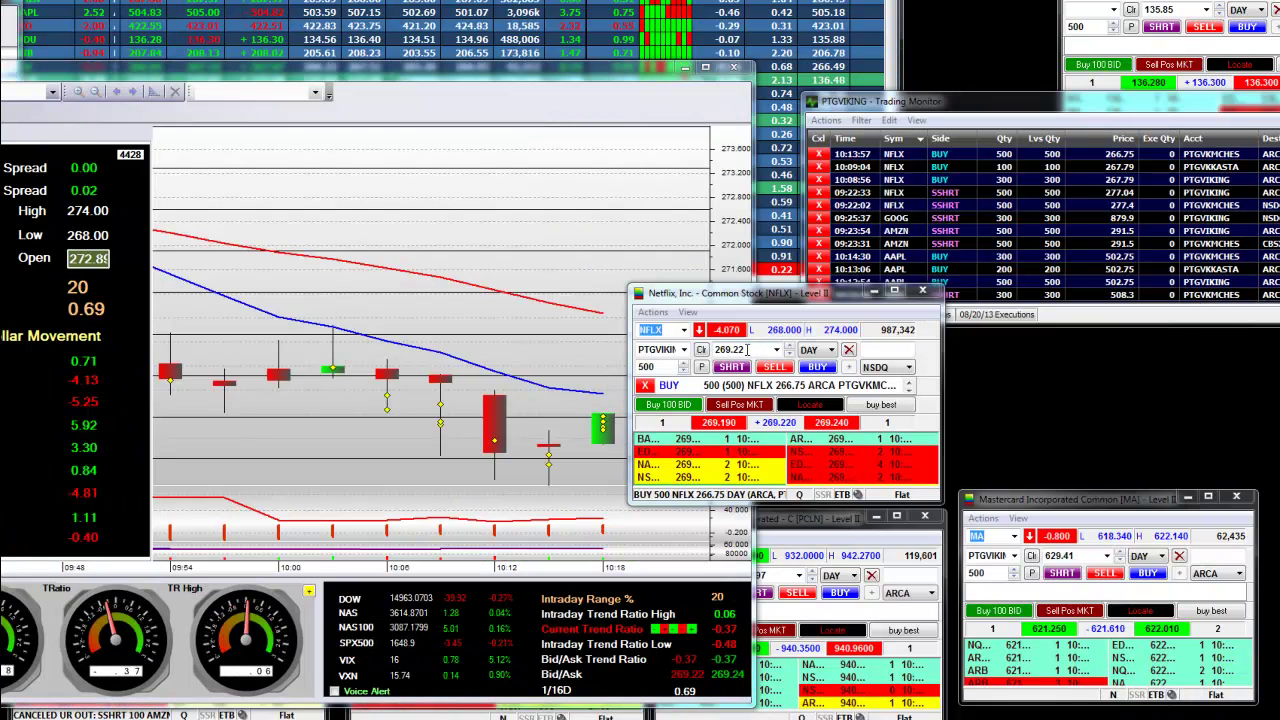
- Set the NFLX order price to 268.35, and prepare a 500-share buy order to NSDQ without sending it
{"action": "double_click", "coordinate": [747, 349]}
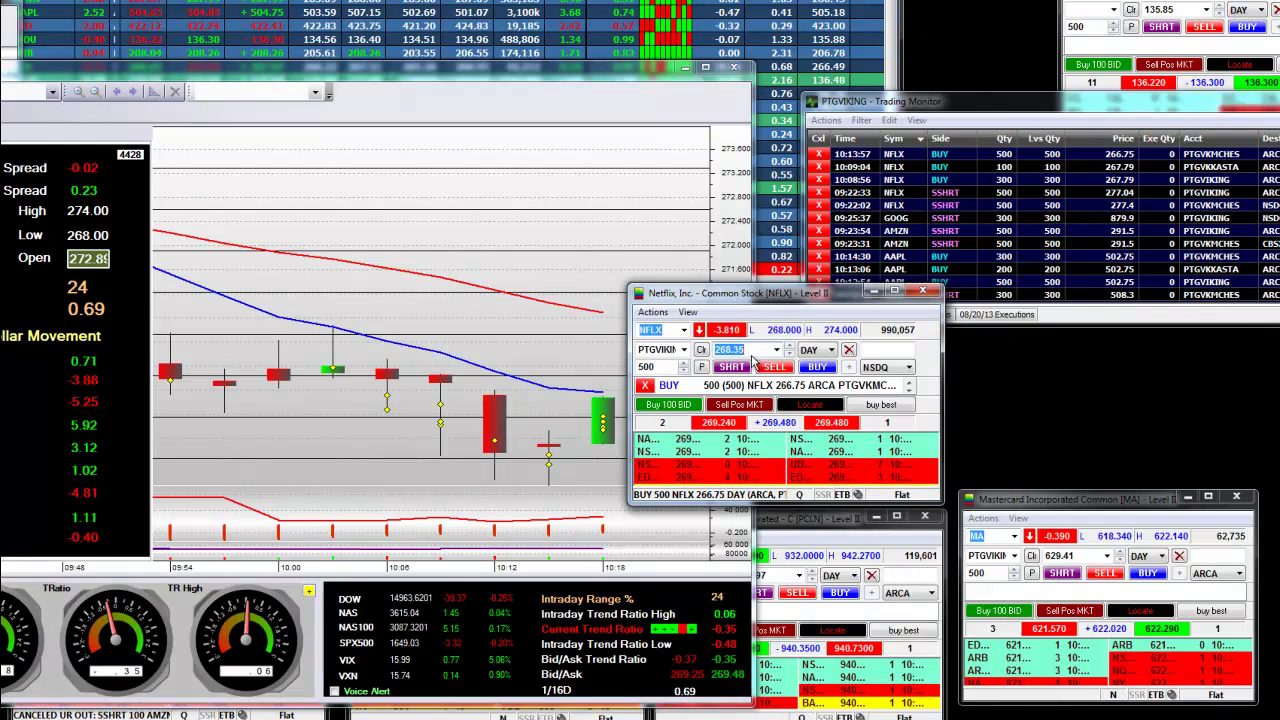
{"action": "left_click", "coordinate": [815, 369]}
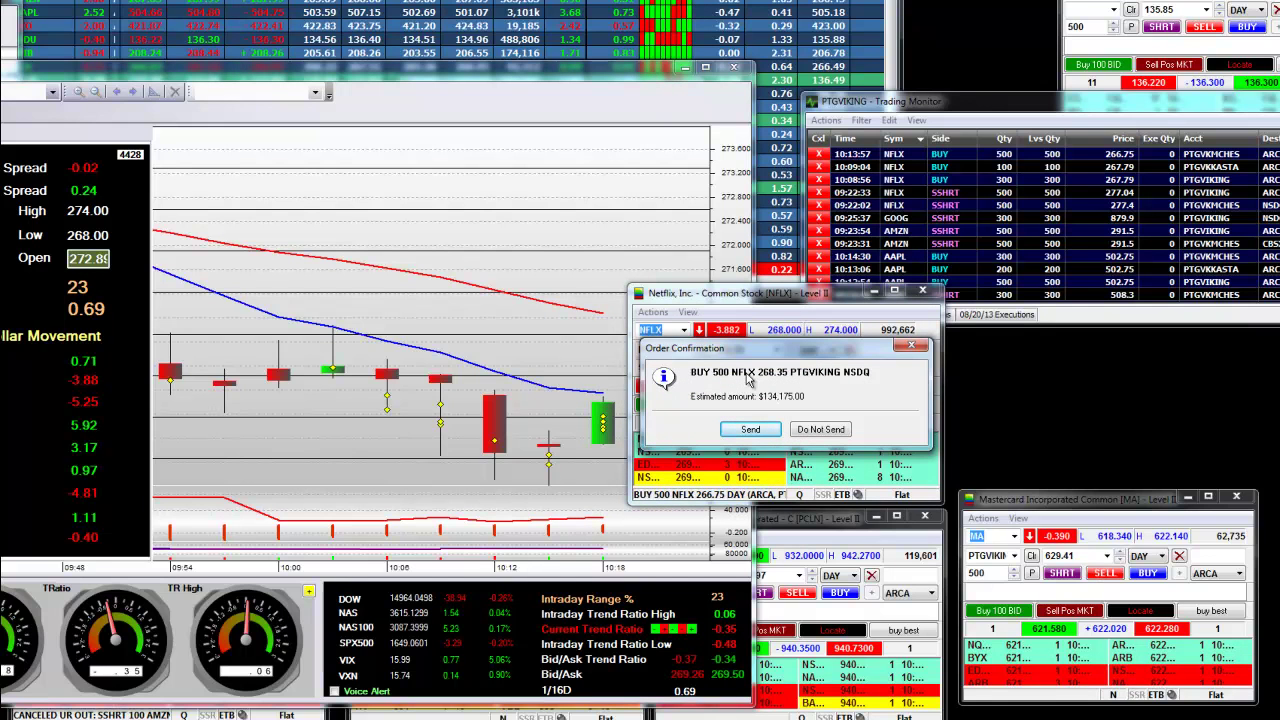
{"action": "left_click", "coordinate": [816, 430]}
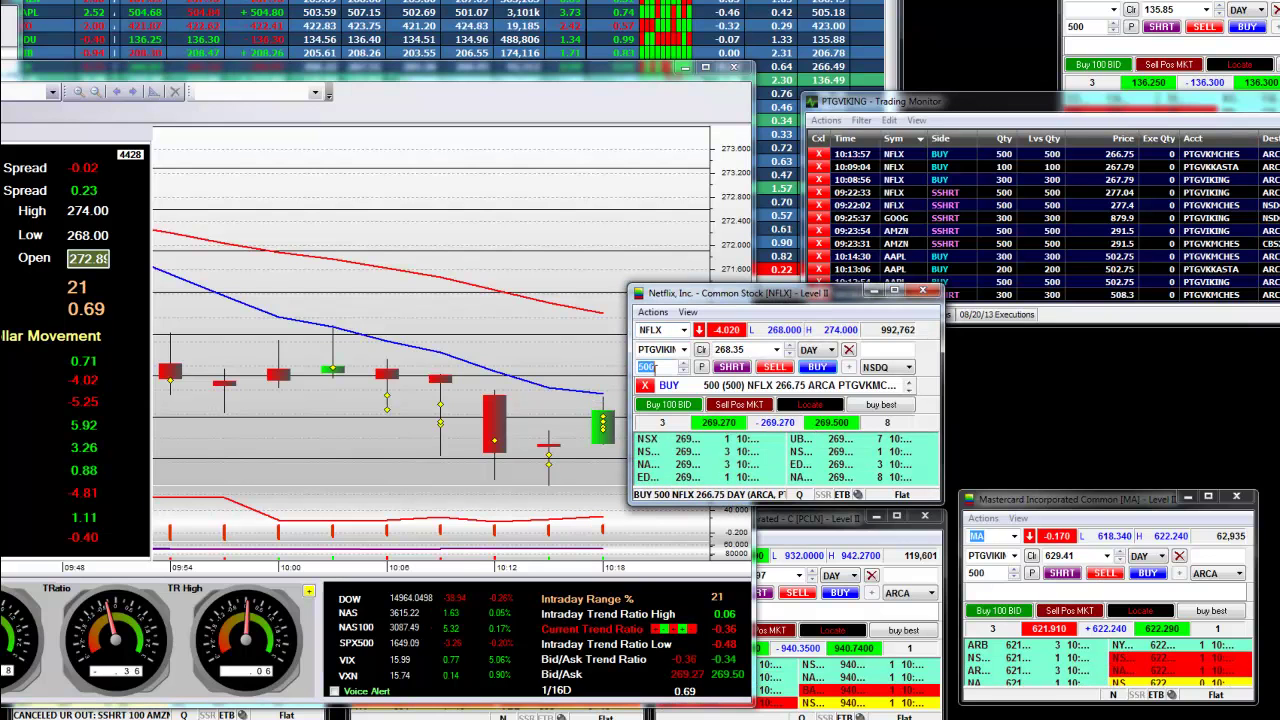
- Reduce the NFLX order quantity to 200 shares and send the buy order at 268.35 to NSDQ
{"action": "type", "text": "200"}
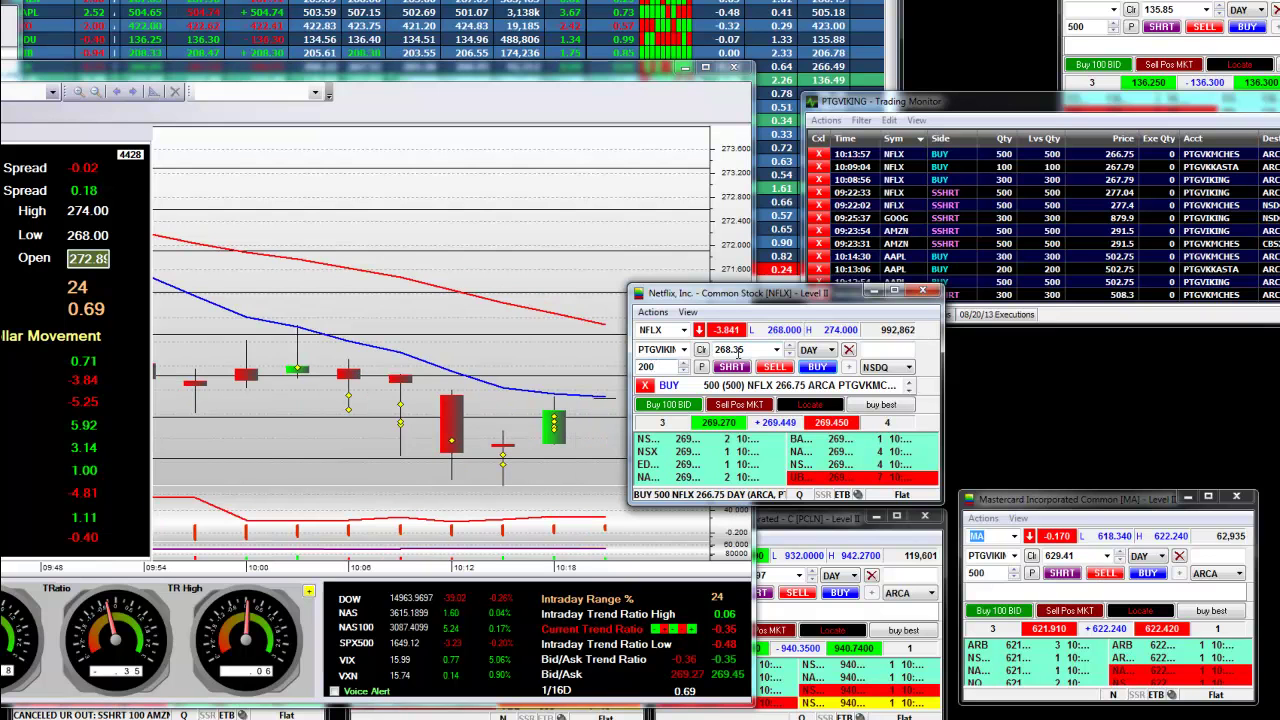
{"action": "left_click", "coordinate": [815, 369]}
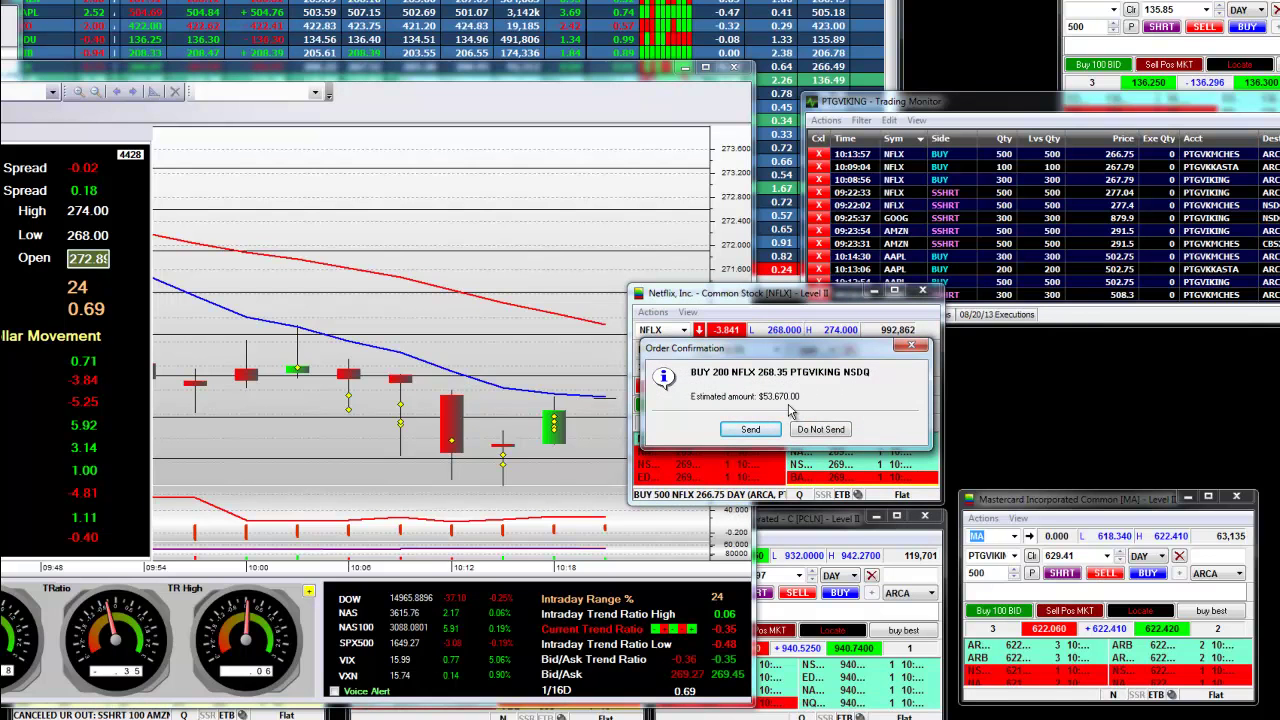
{"action": "left_click", "coordinate": [750, 429]}
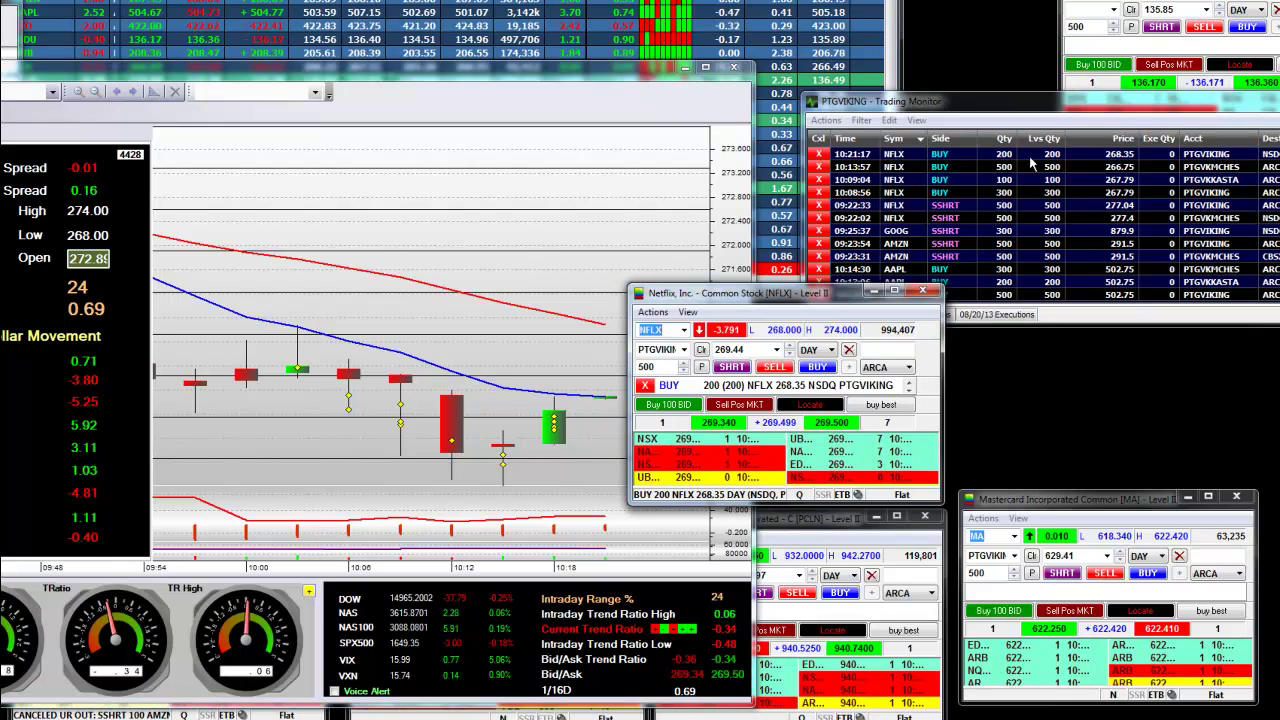
- Review the open NFLX buy orders at 268.35 and 267.79 in the Trading Monitor, ending on the 200-share order
{"action": "left_click", "coordinate": [1125, 157]}
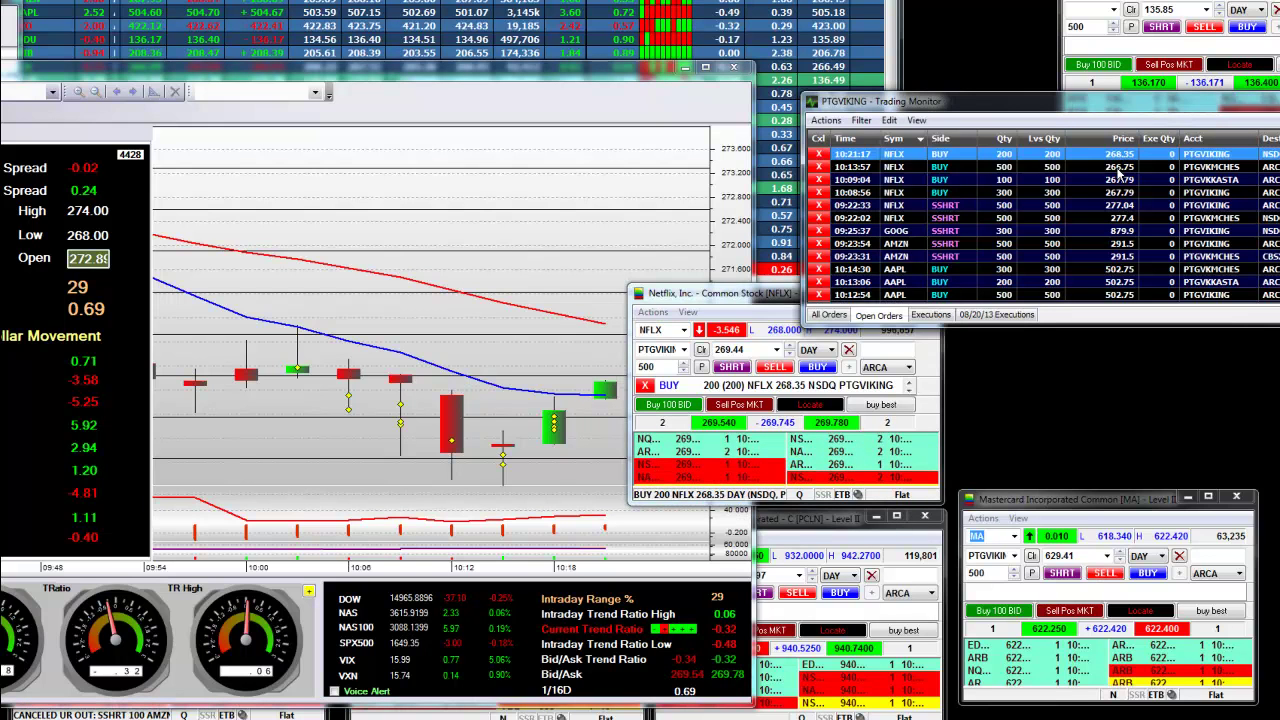
{"action": "left_click", "coordinate": [1120, 181]}
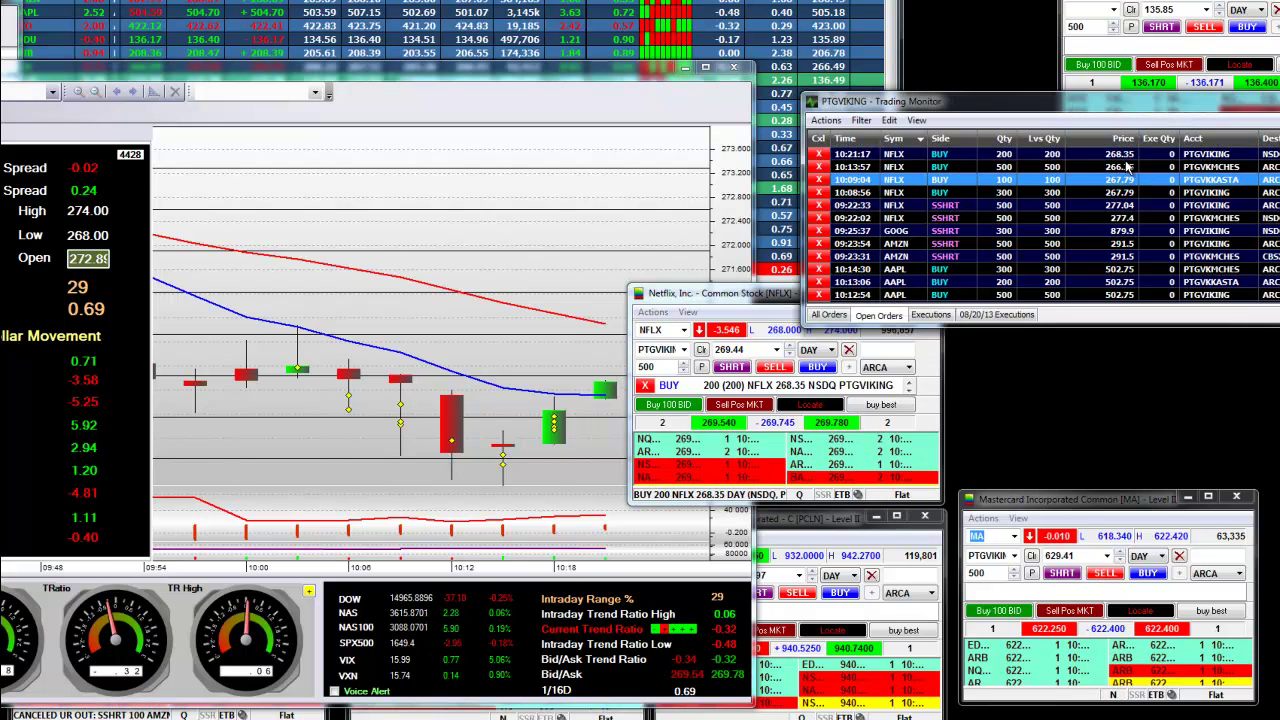
{"action": "left_click", "coordinate": [1129, 156]}
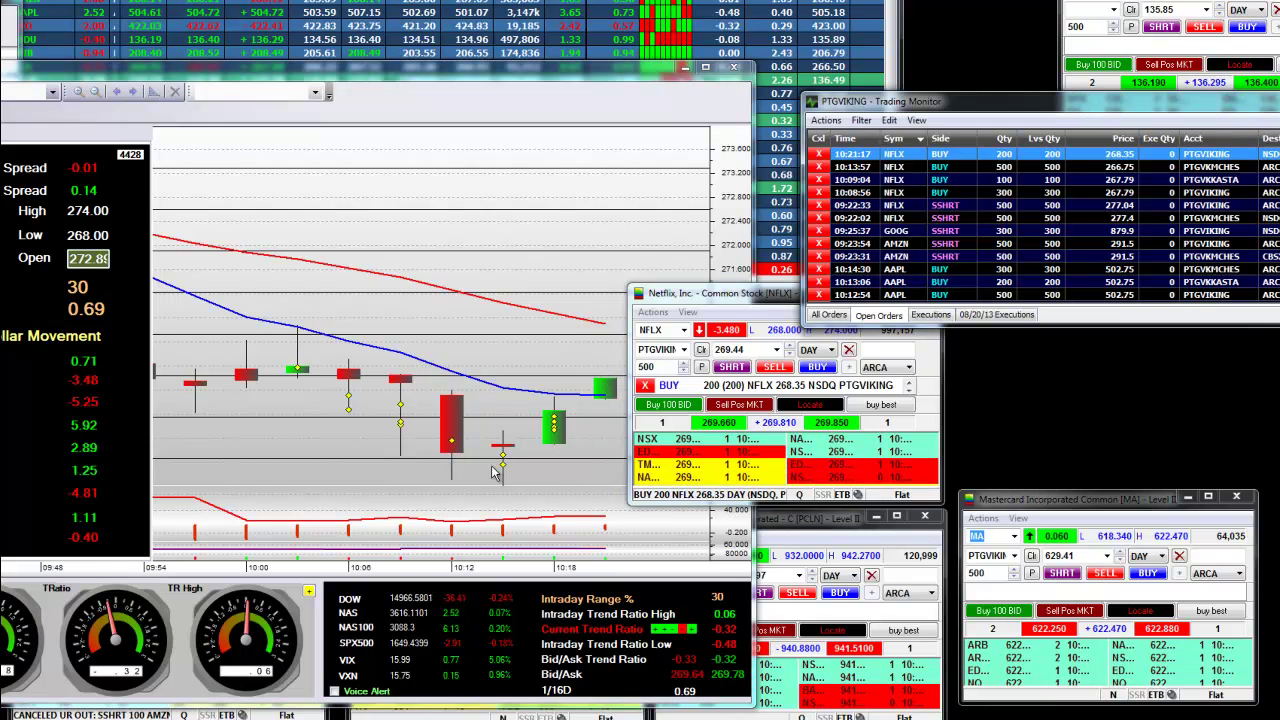
- Move the NFLX Level II window clear of the NFLX chart, and bring up the AAPL chart without covering the Trading Monitor
{"action": "left_click_drag", "start_coordinate": [640, 294], "coordinate": [918, 277]}
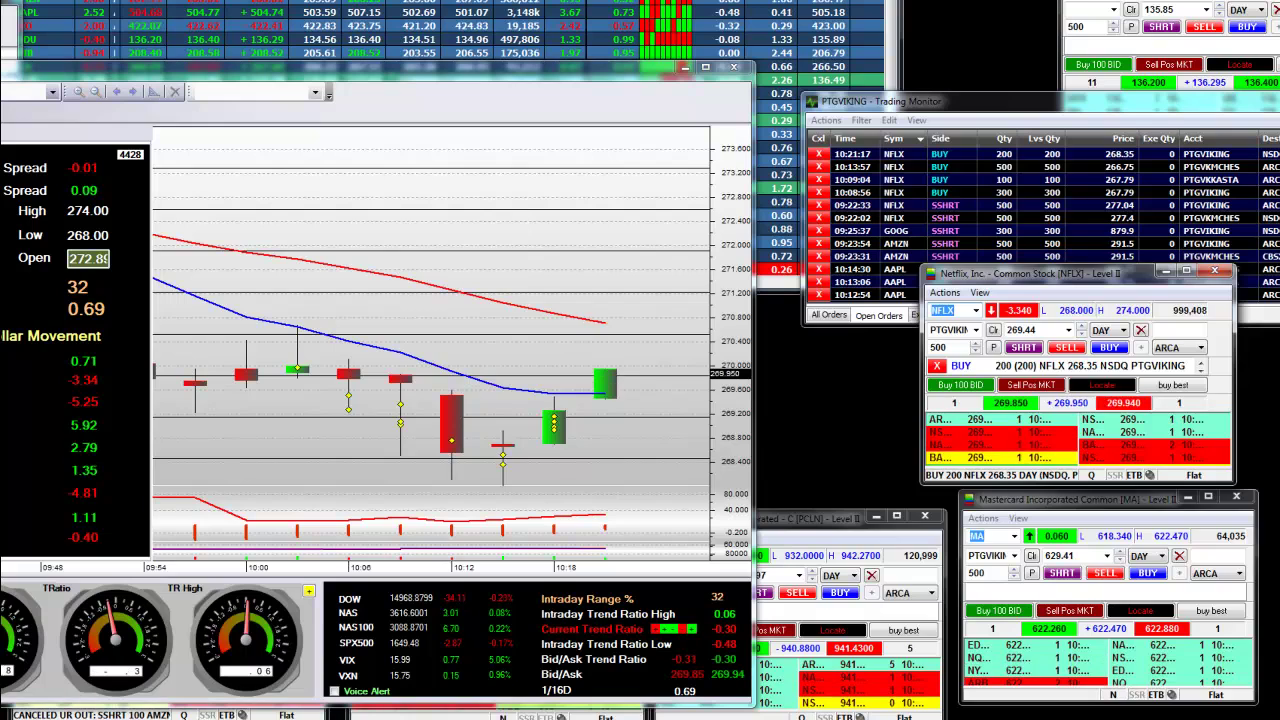
{"action": "left_click", "coordinate": [818, 177]}
{"action": "left_click_drag", "start_coordinate": [818, 177], "coordinate": [480, 155]}
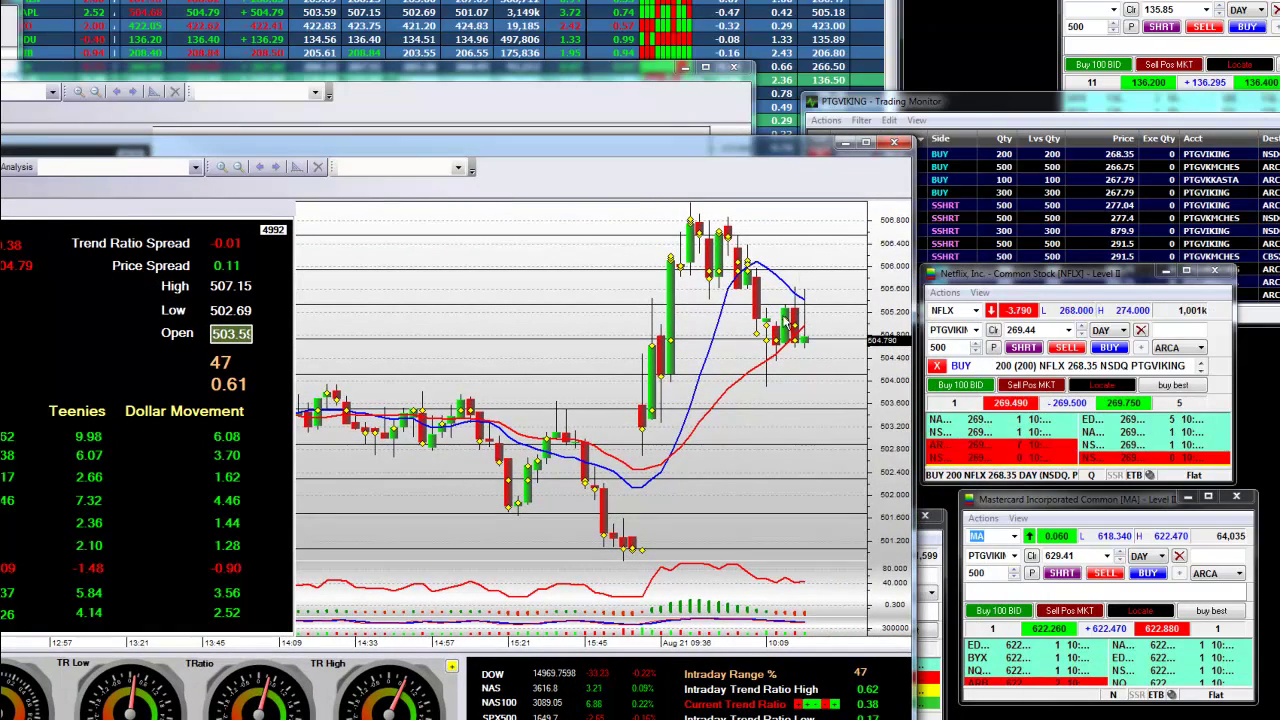
{"action": "mouse_move", "coordinate": [688, 240]}
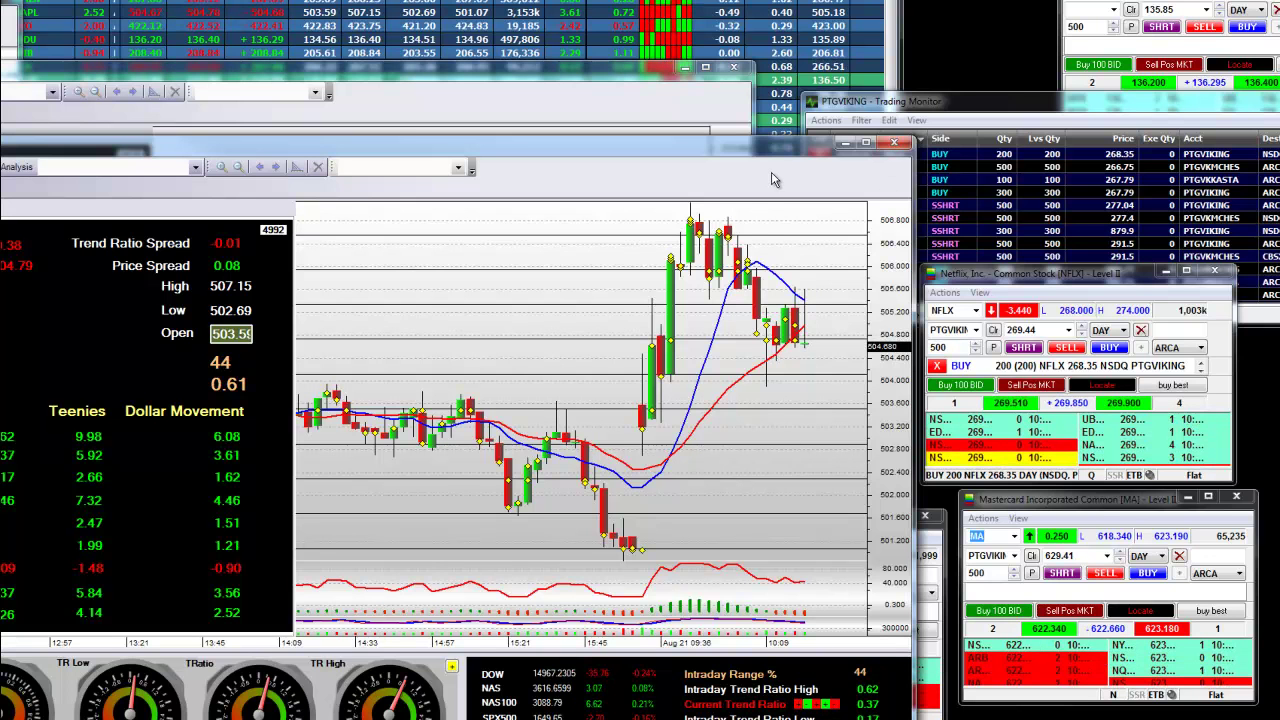
{"action": "left_click_drag", "start_coordinate": [766, 156], "coordinate": [496, 163]}
- Bring the Trading Monitor forward, select the 200-share NFLX buy order, and sort the open orders by symbol in ascending order
{"action": "left_click", "coordinate": [1030, 103]}
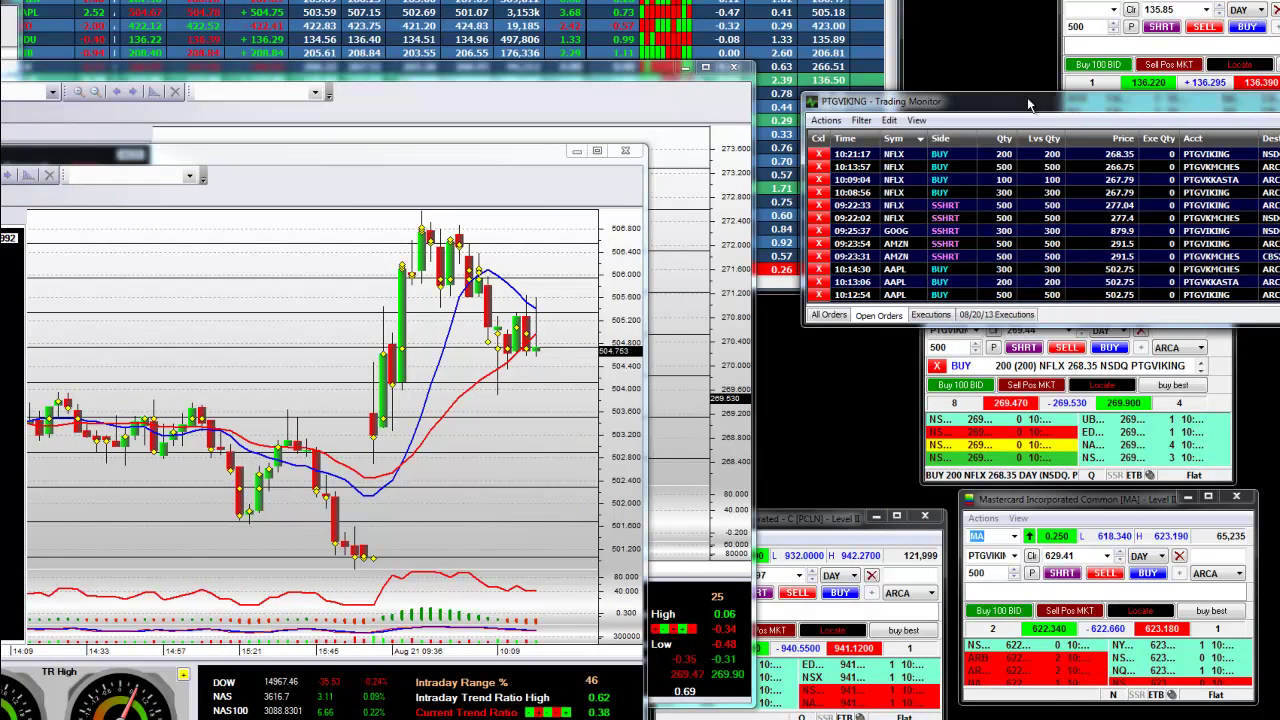
{"action": "left_click", "coordinate": [903, 157]}
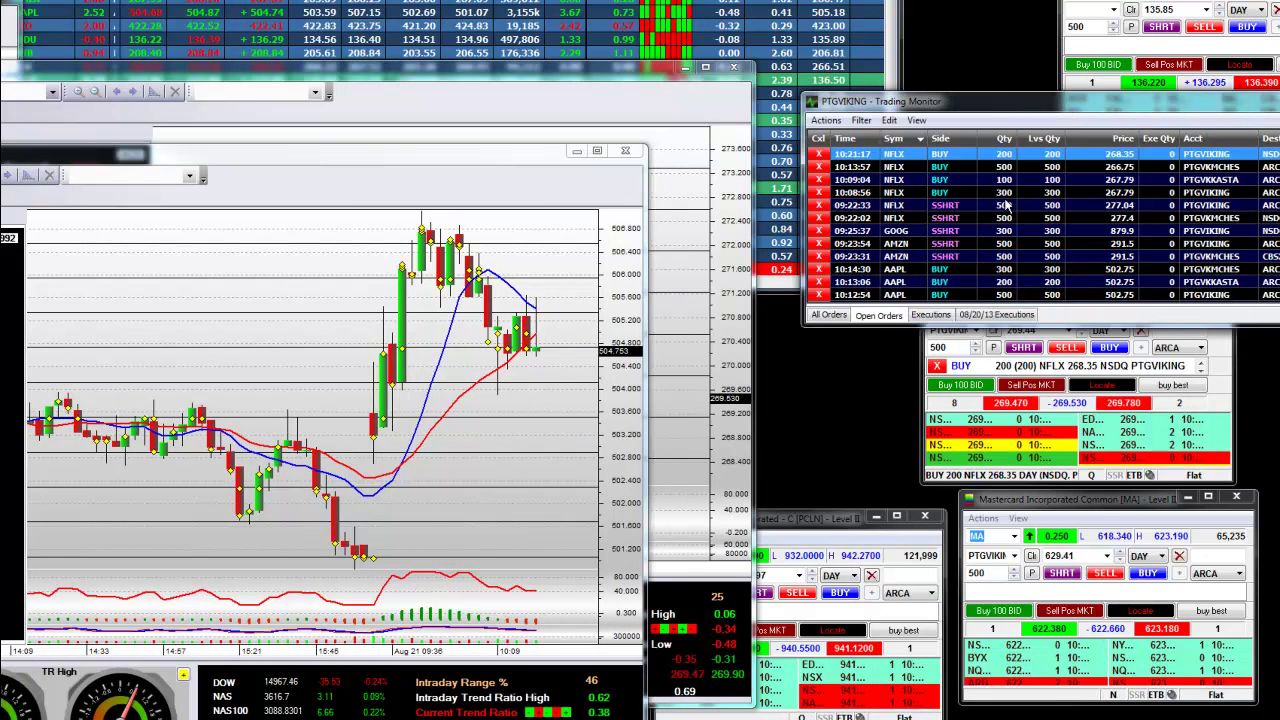
{"action": "left_click", "coordinate": [895, 139]}
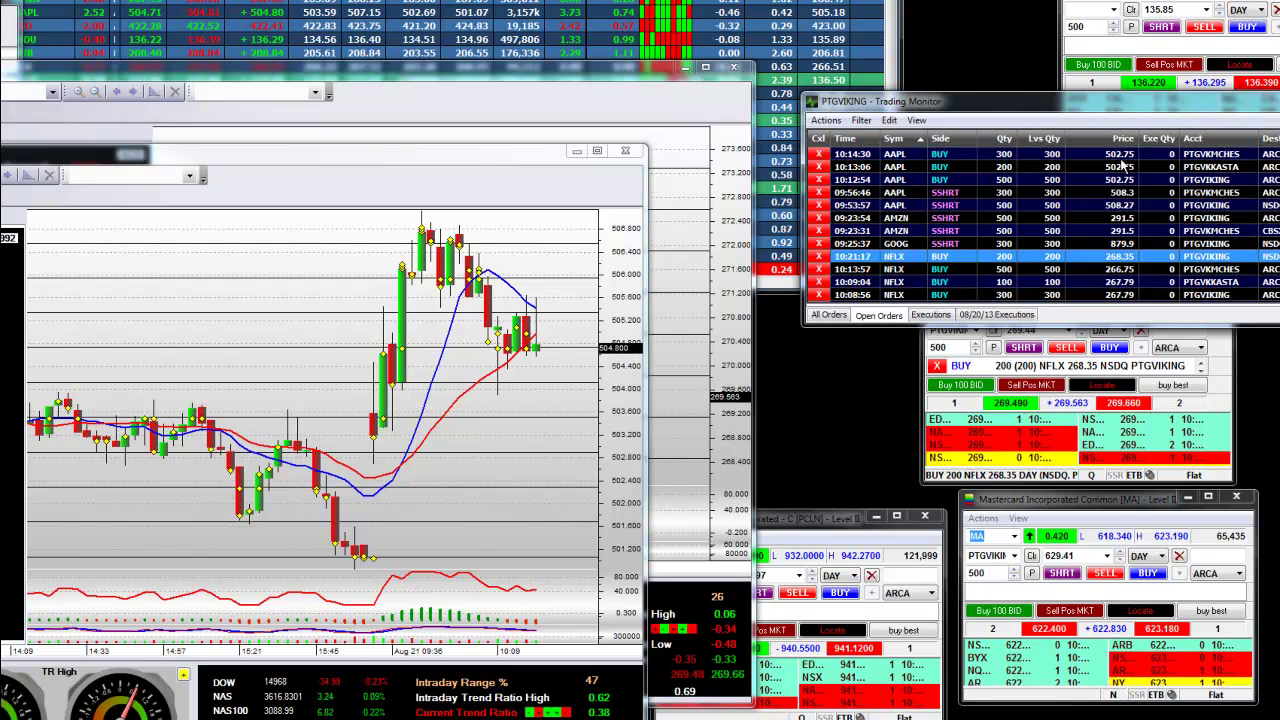